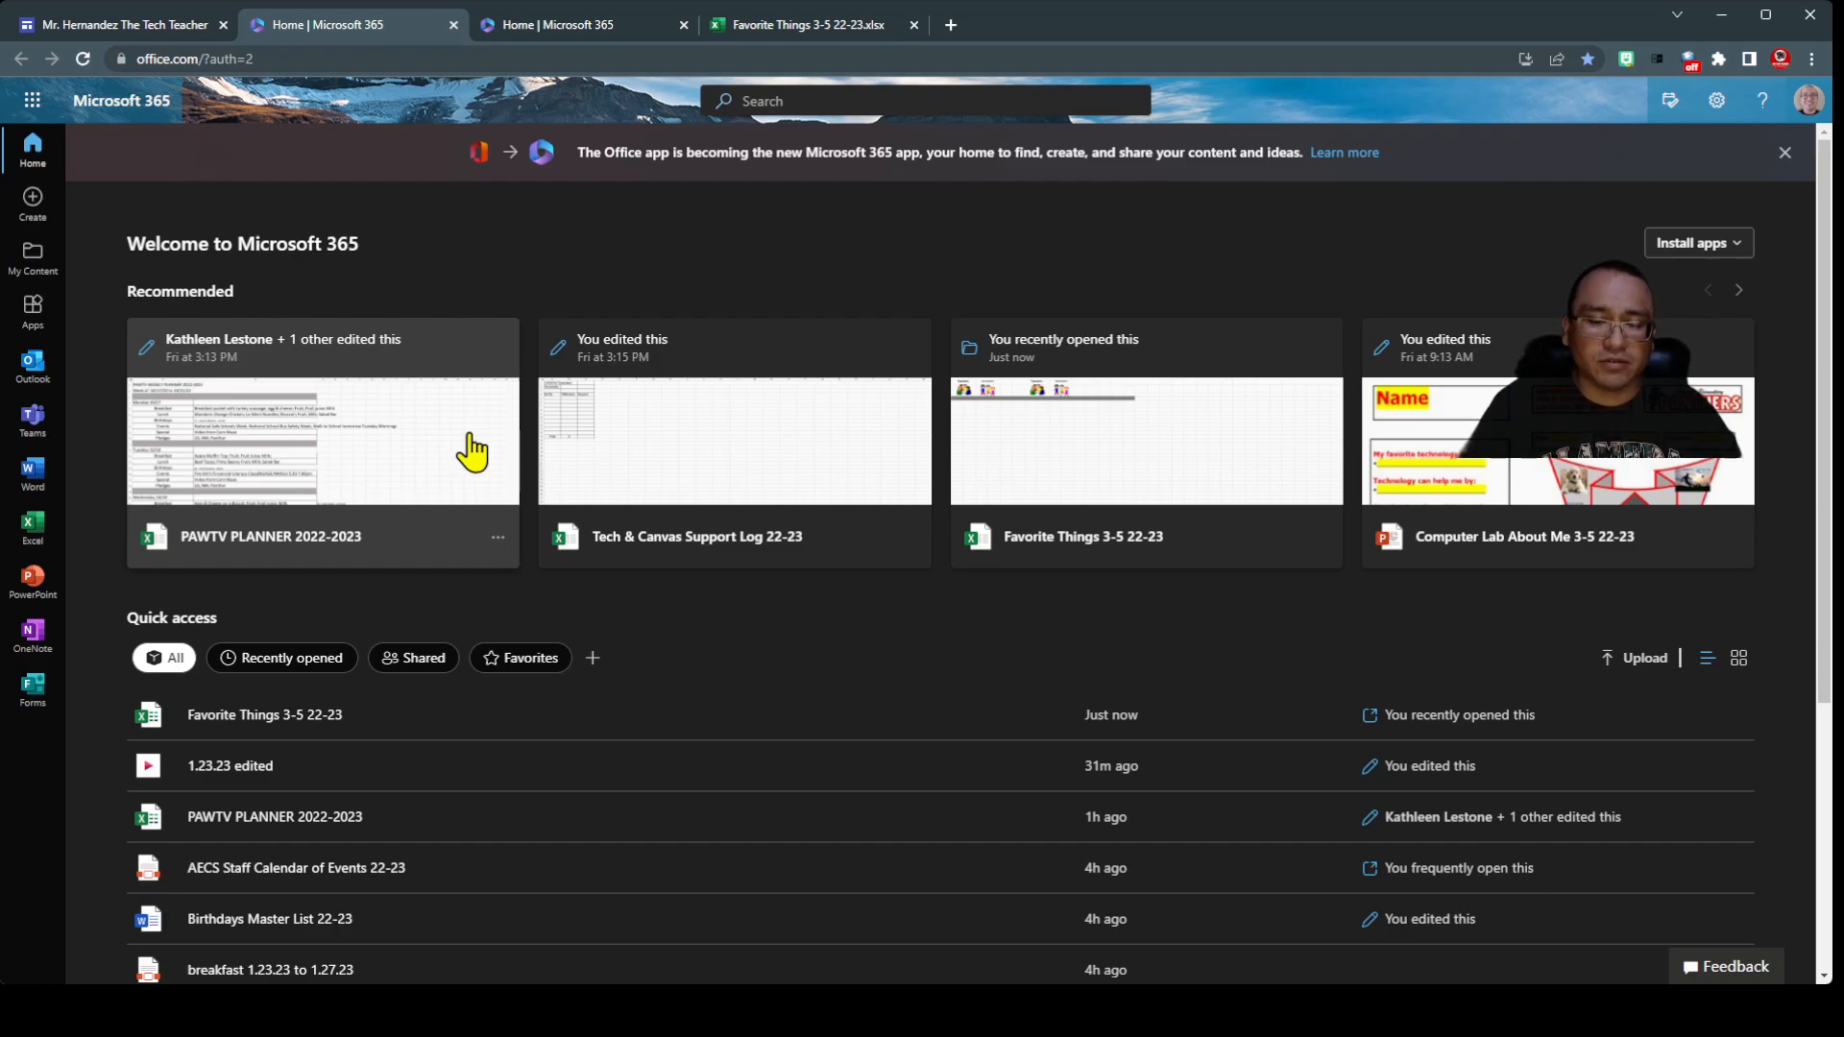
Switch to the Favorite Things 3-5 22-23 workbook and add the teacher's name after "Name:" in cell A5
scroll(427, 553, down, 1)
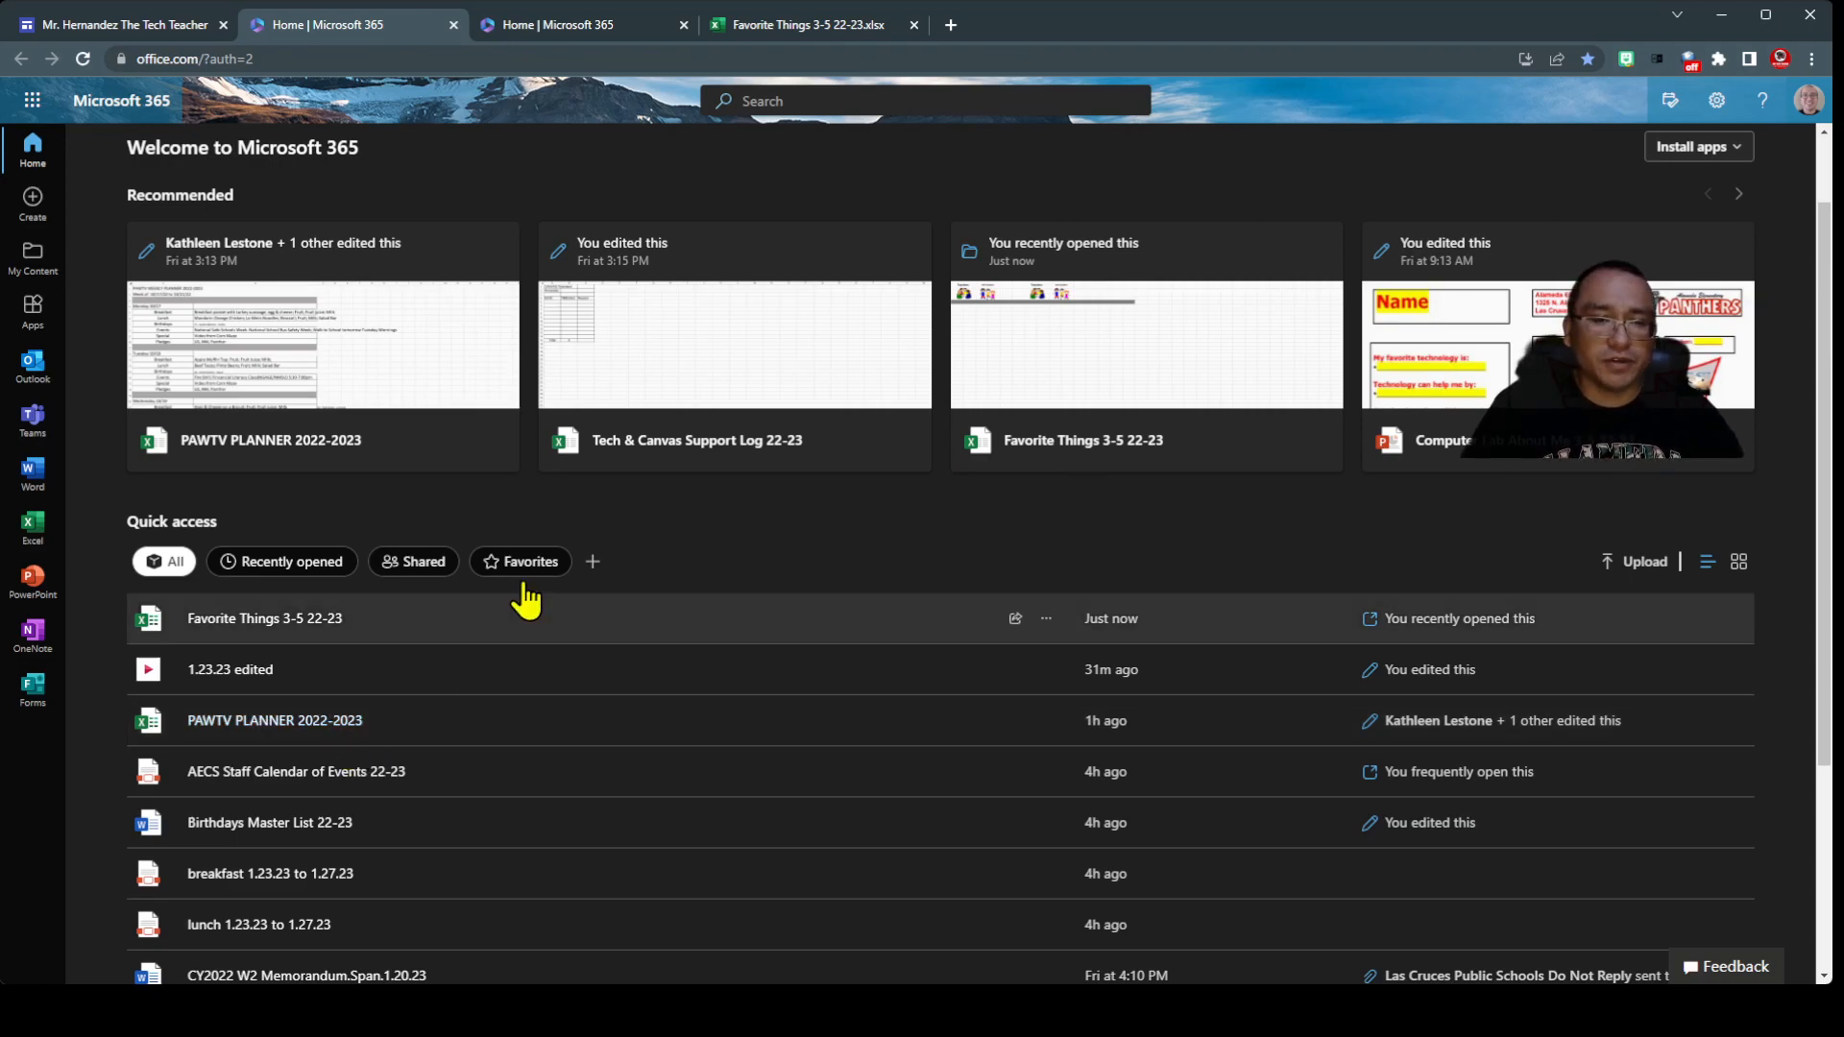
click(774, 29)
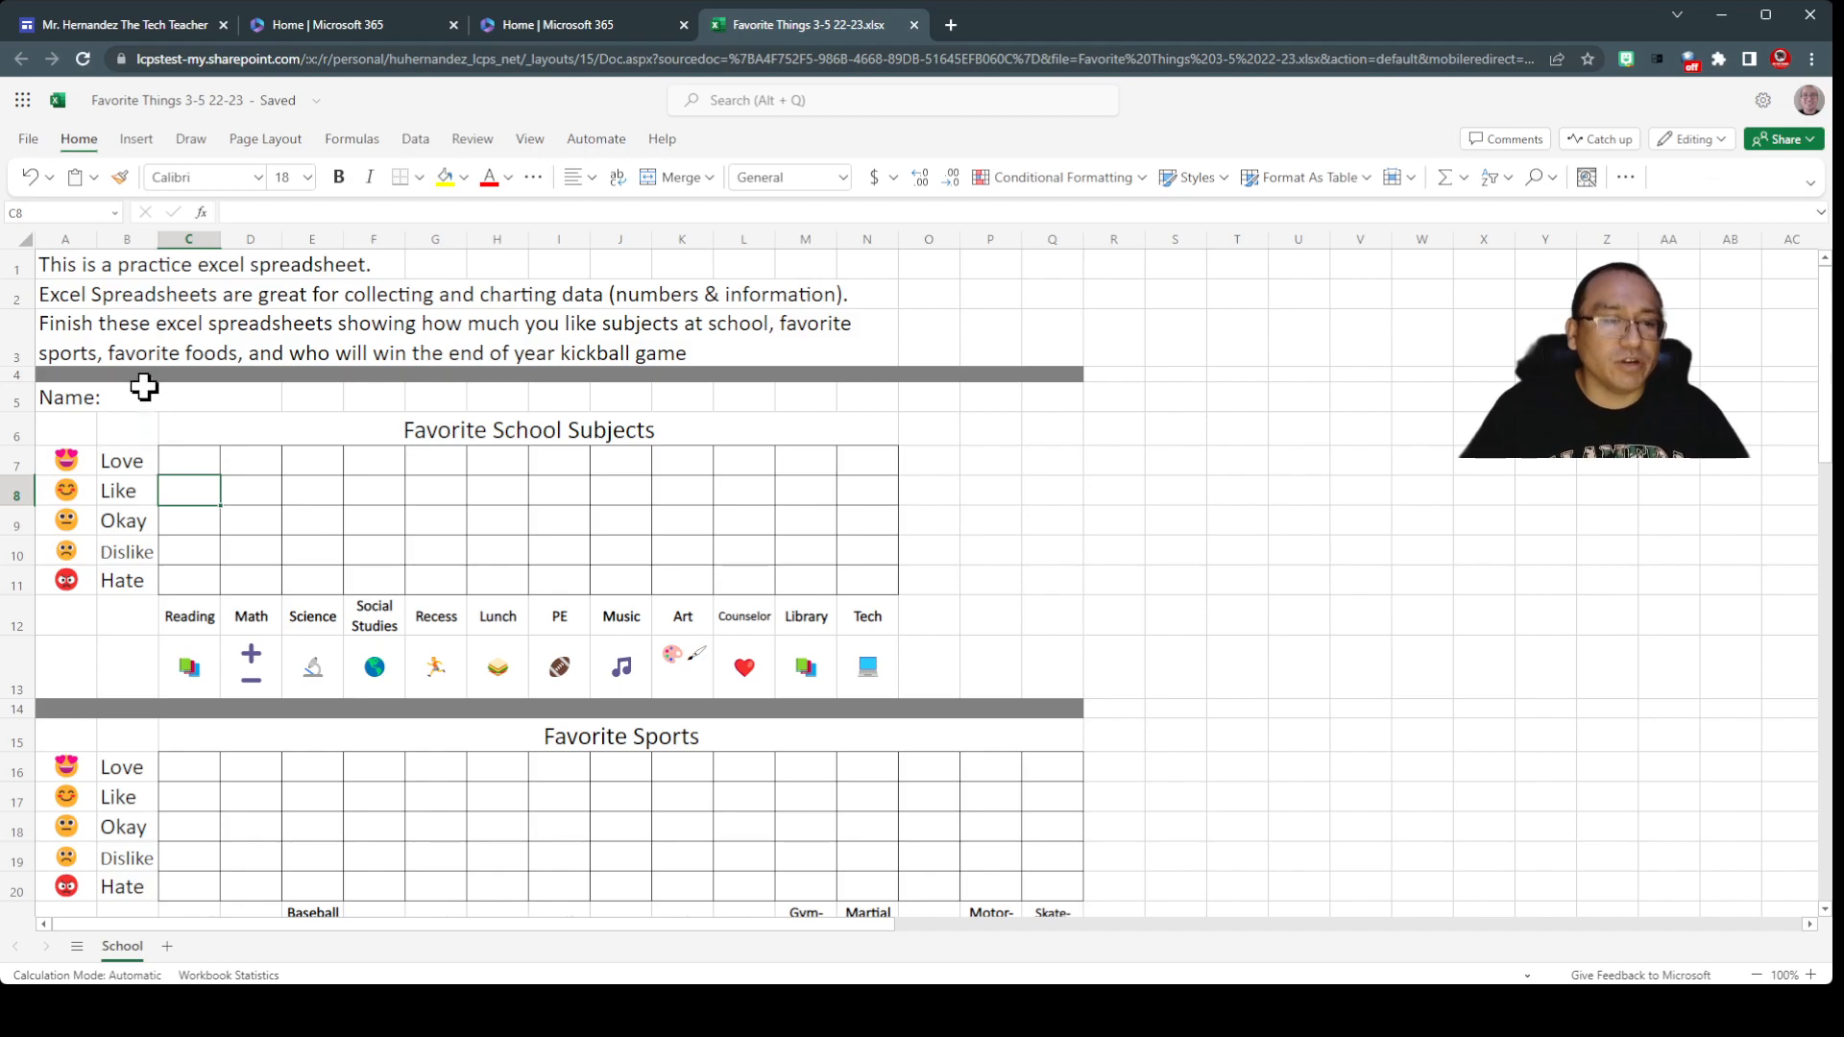
click(94, 399)
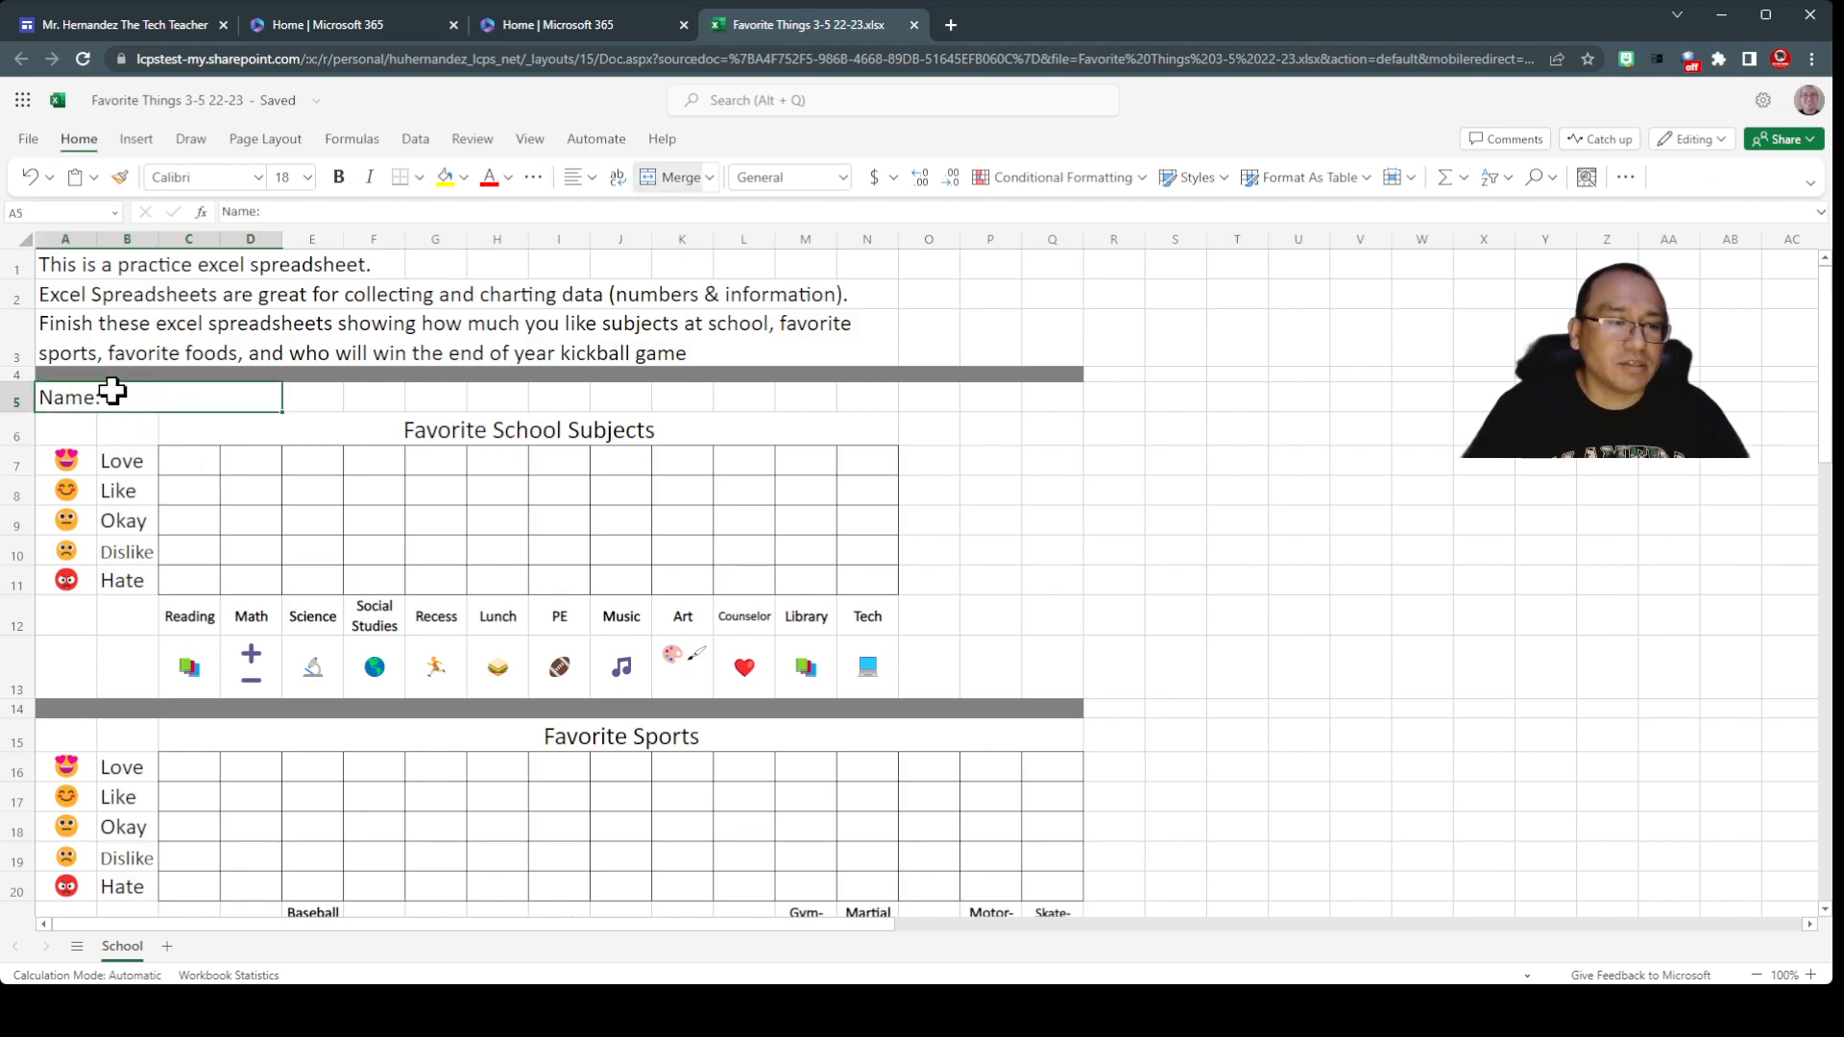
double_click(172, 400)
text(Mr. H)
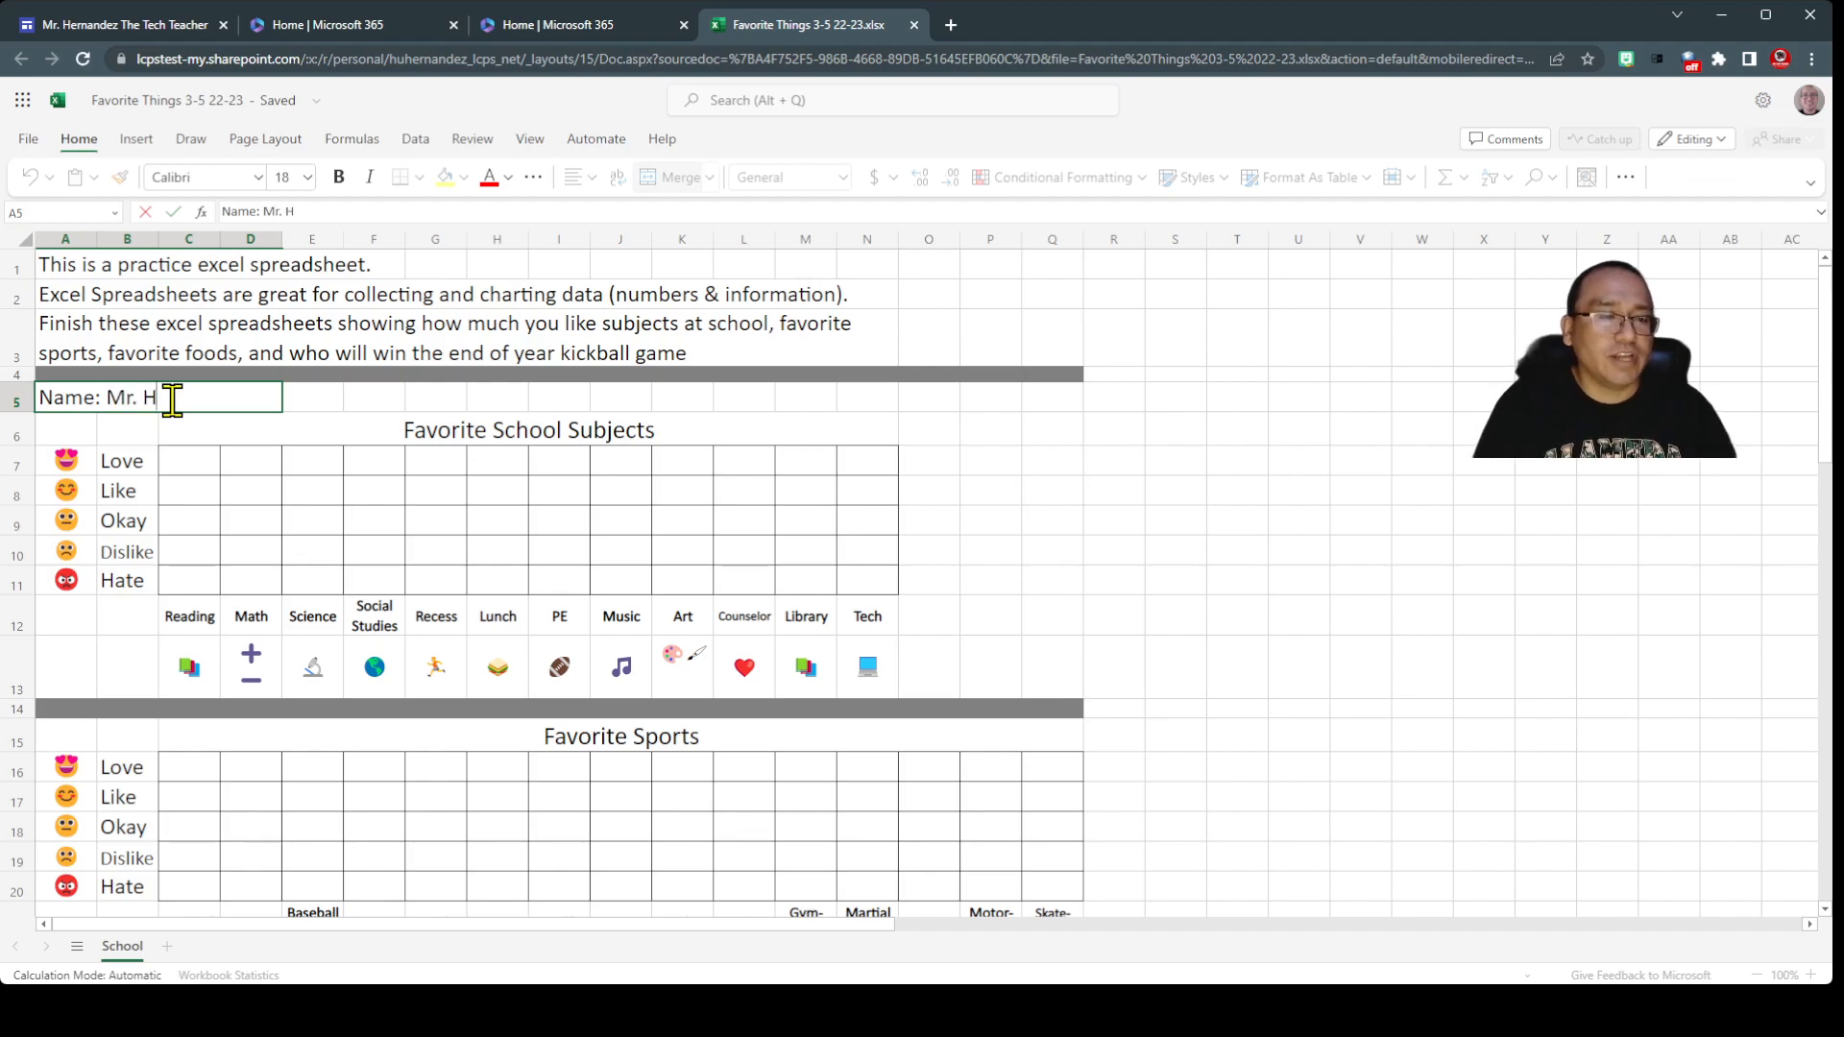
click(132, 428)
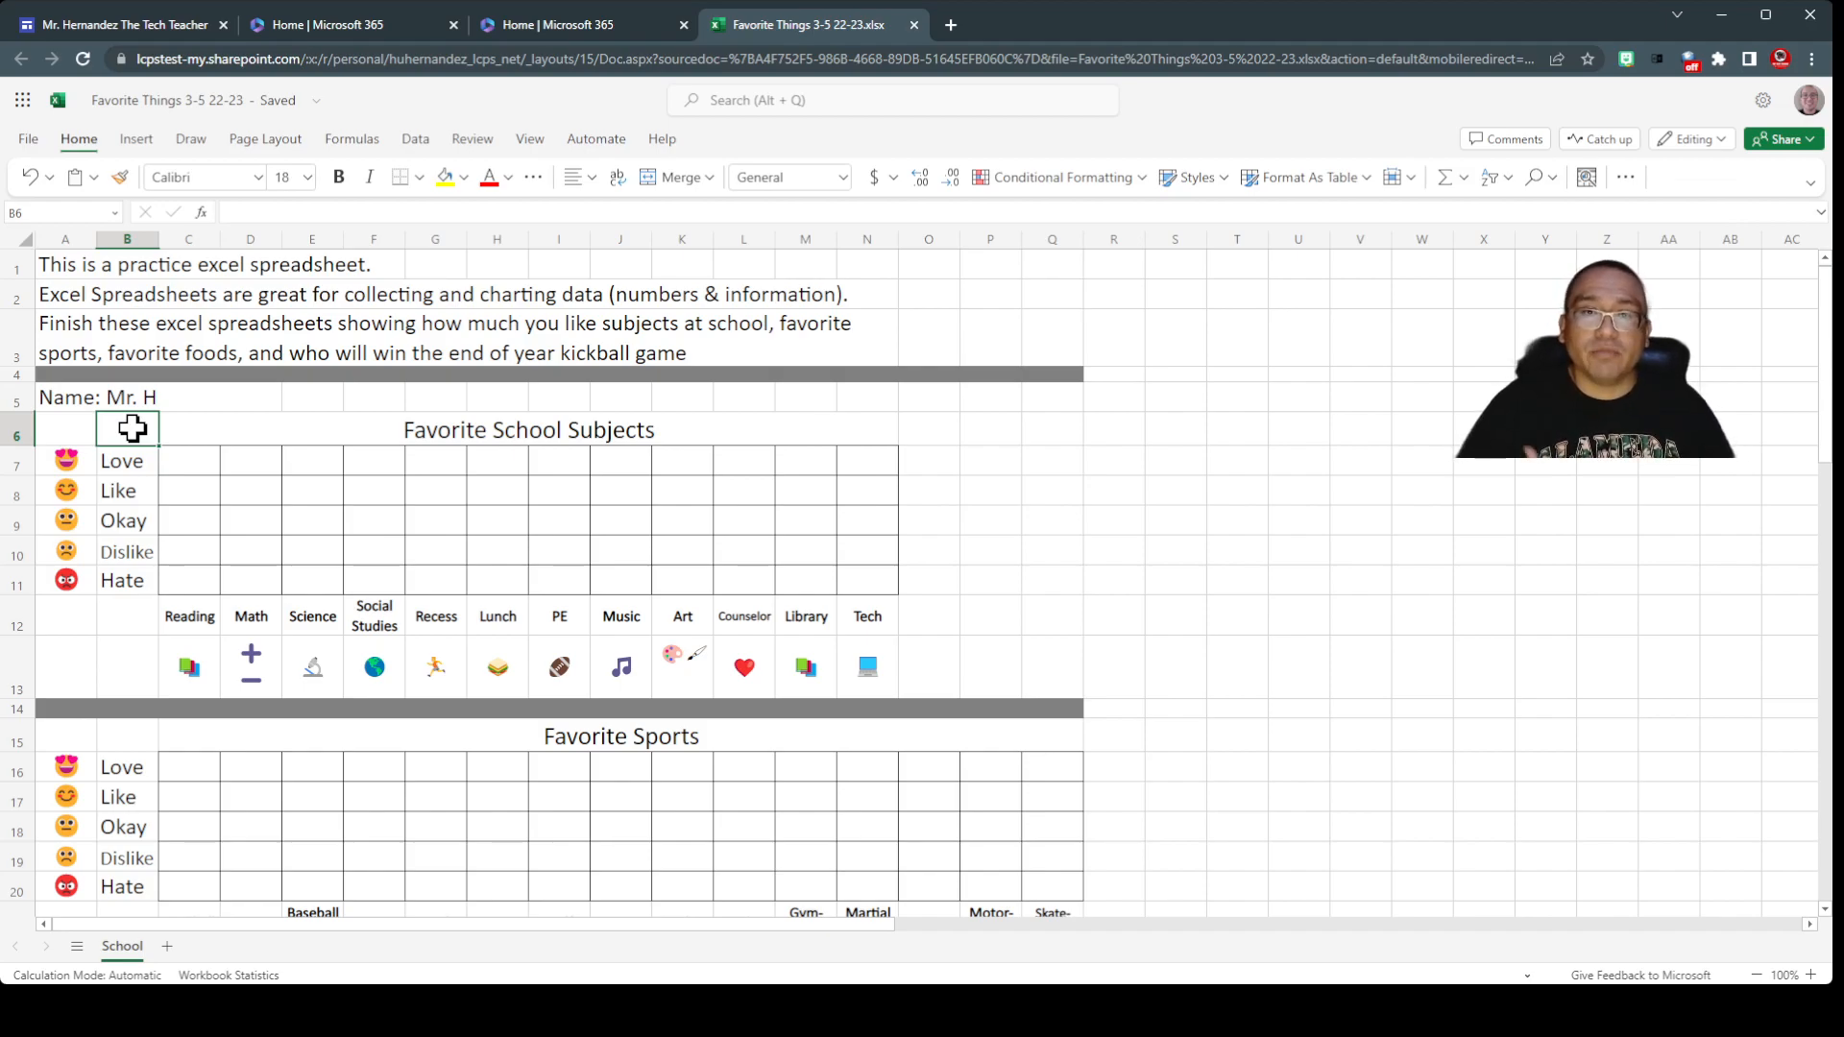
double_click(179, 428)
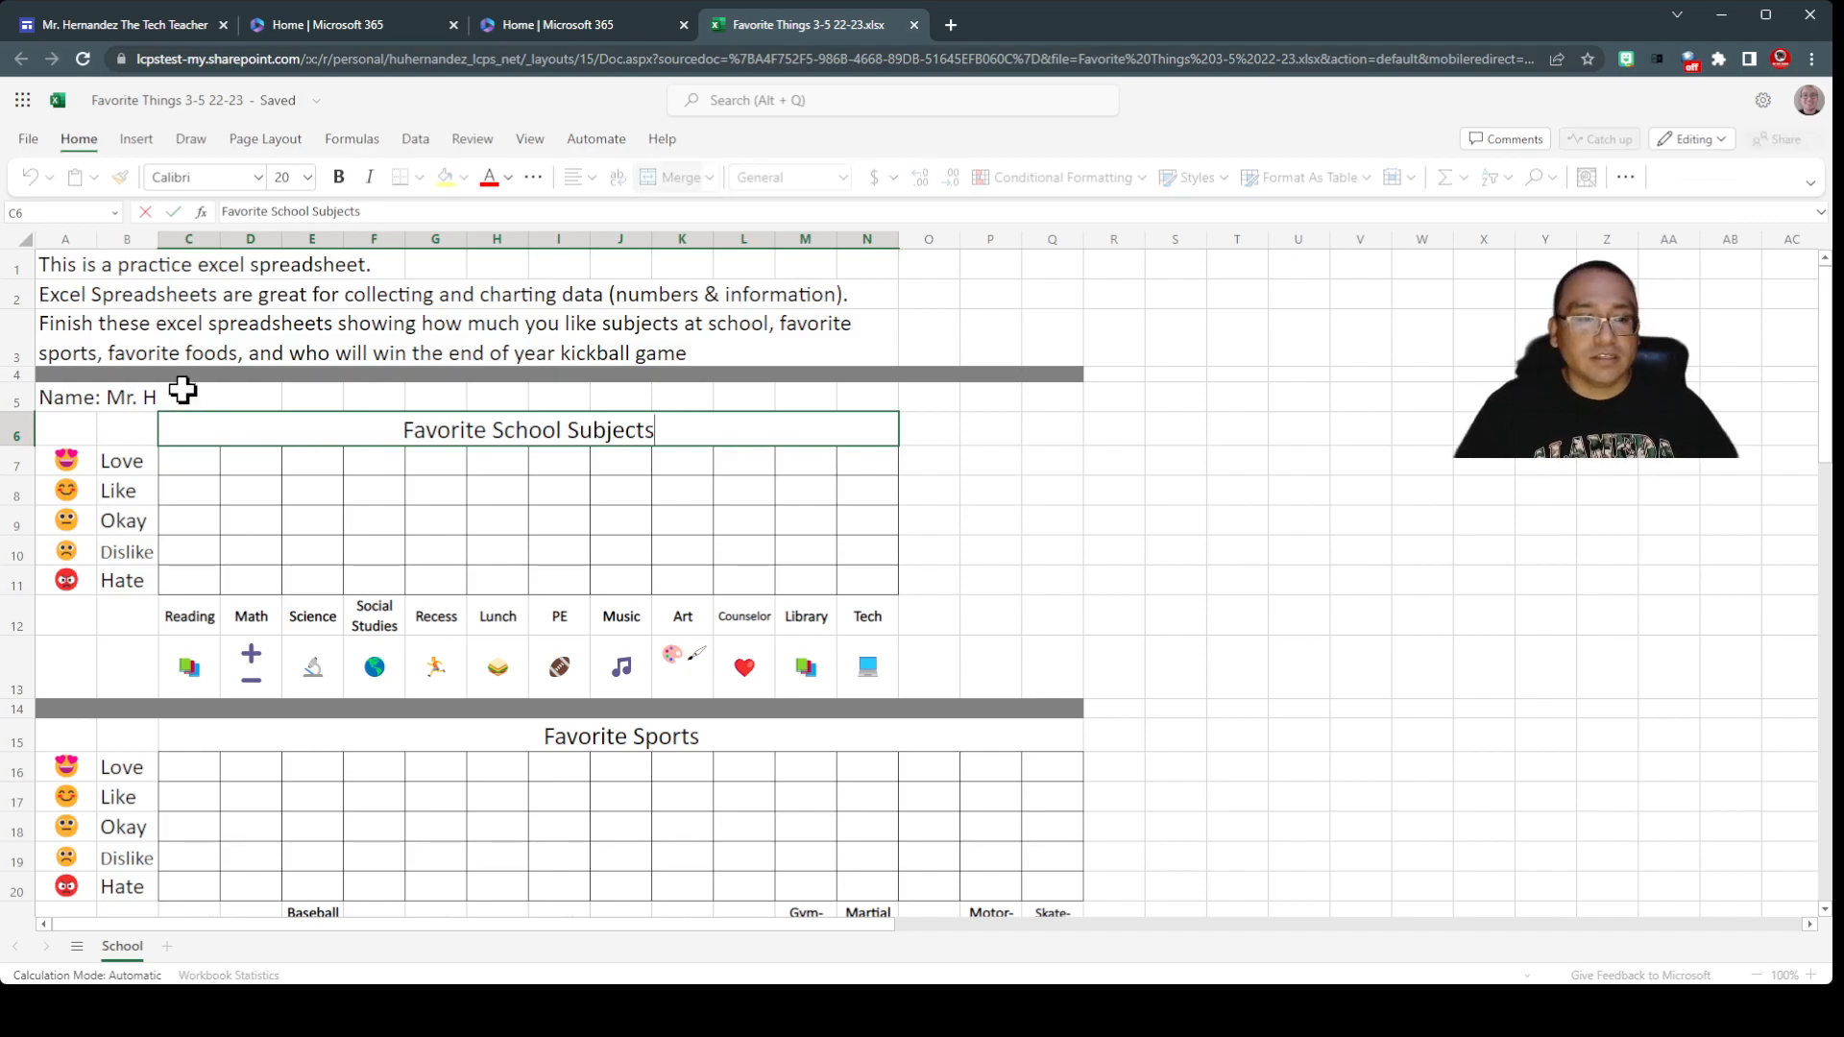
click(183, 389)
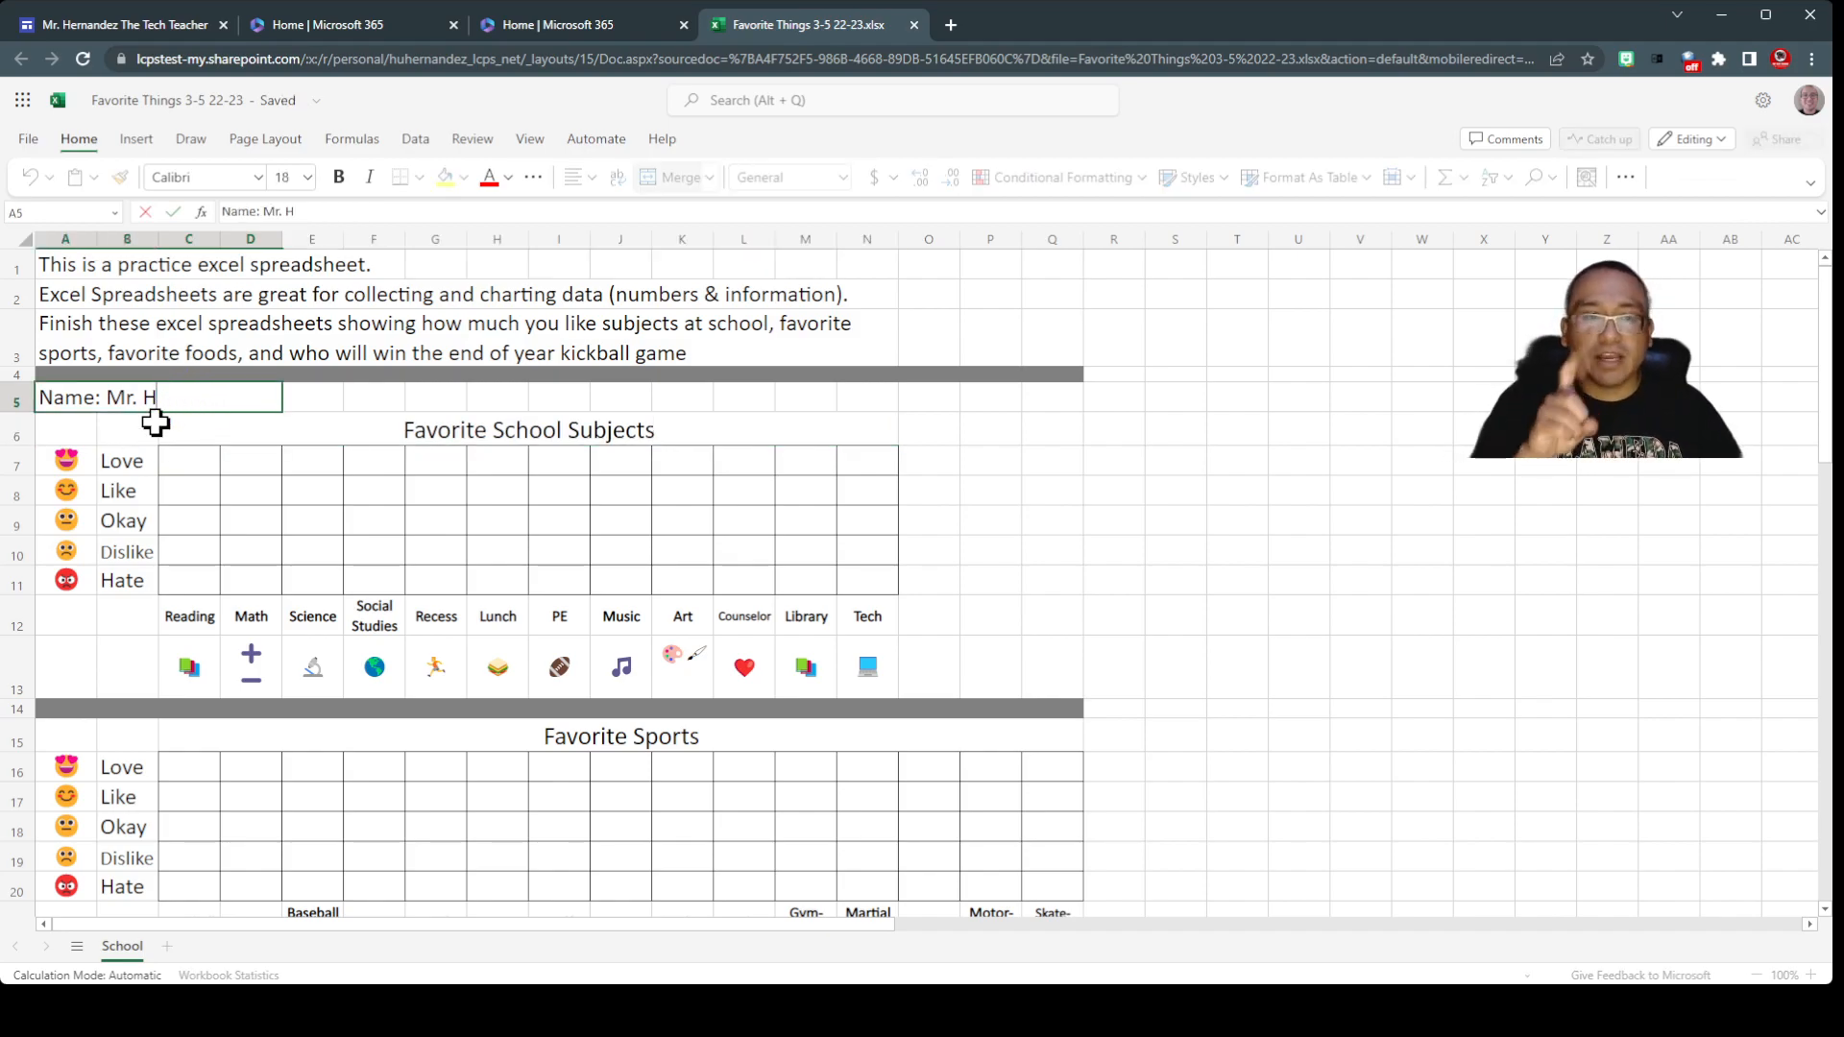
click(83, 416)
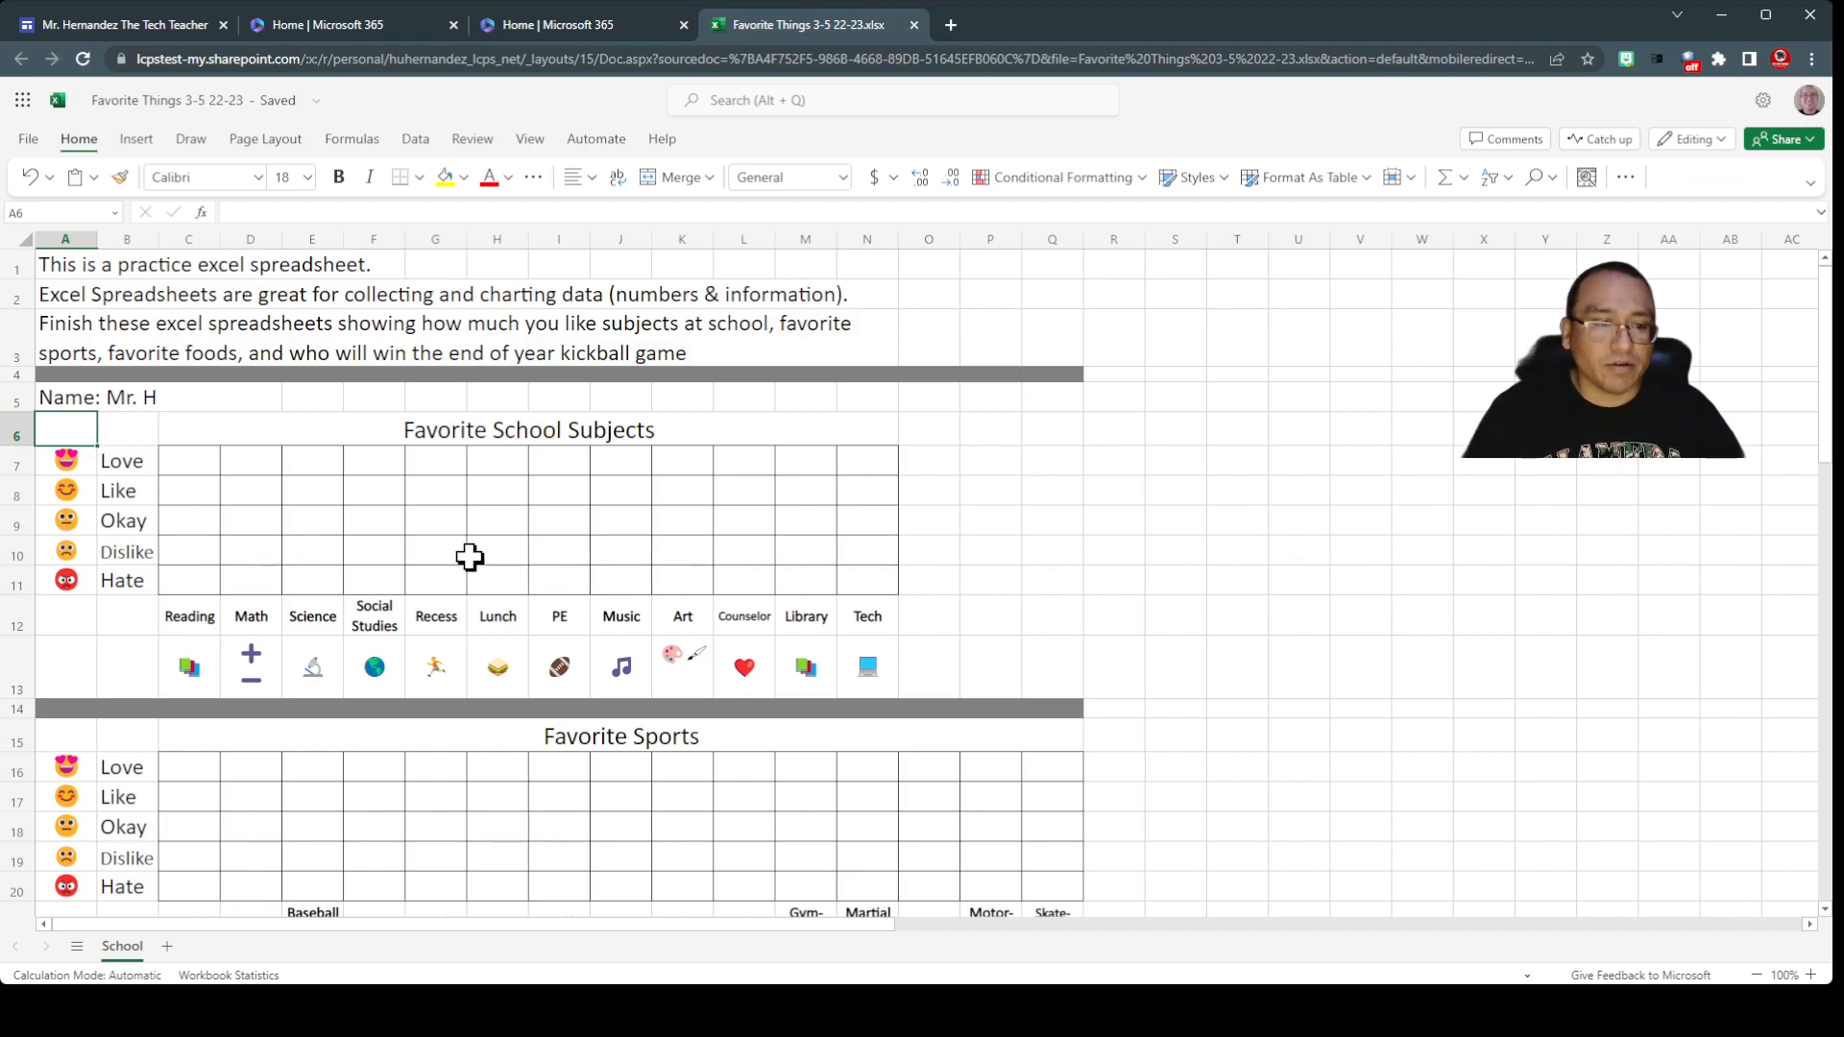
Fill the Like cell of the Reading column (C8) with light green in the Favorite School Subjects chart
click(191, 492)
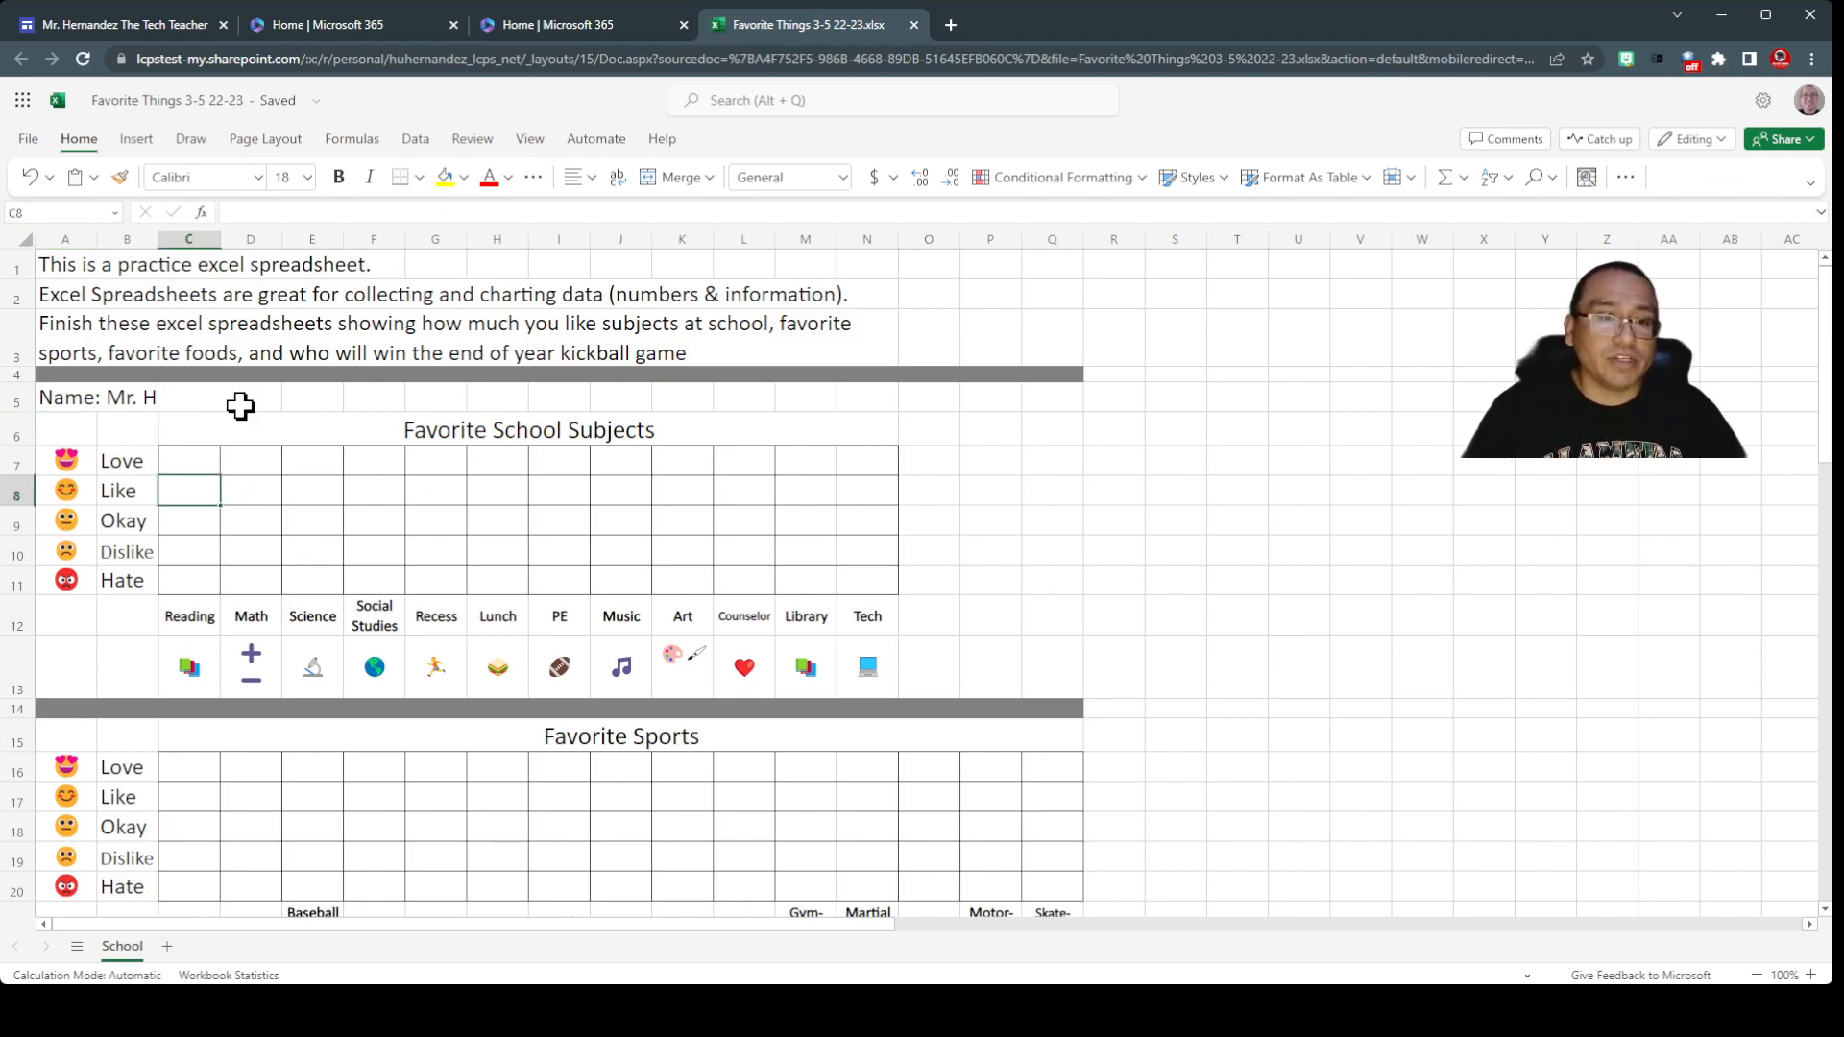
click(465, 183)
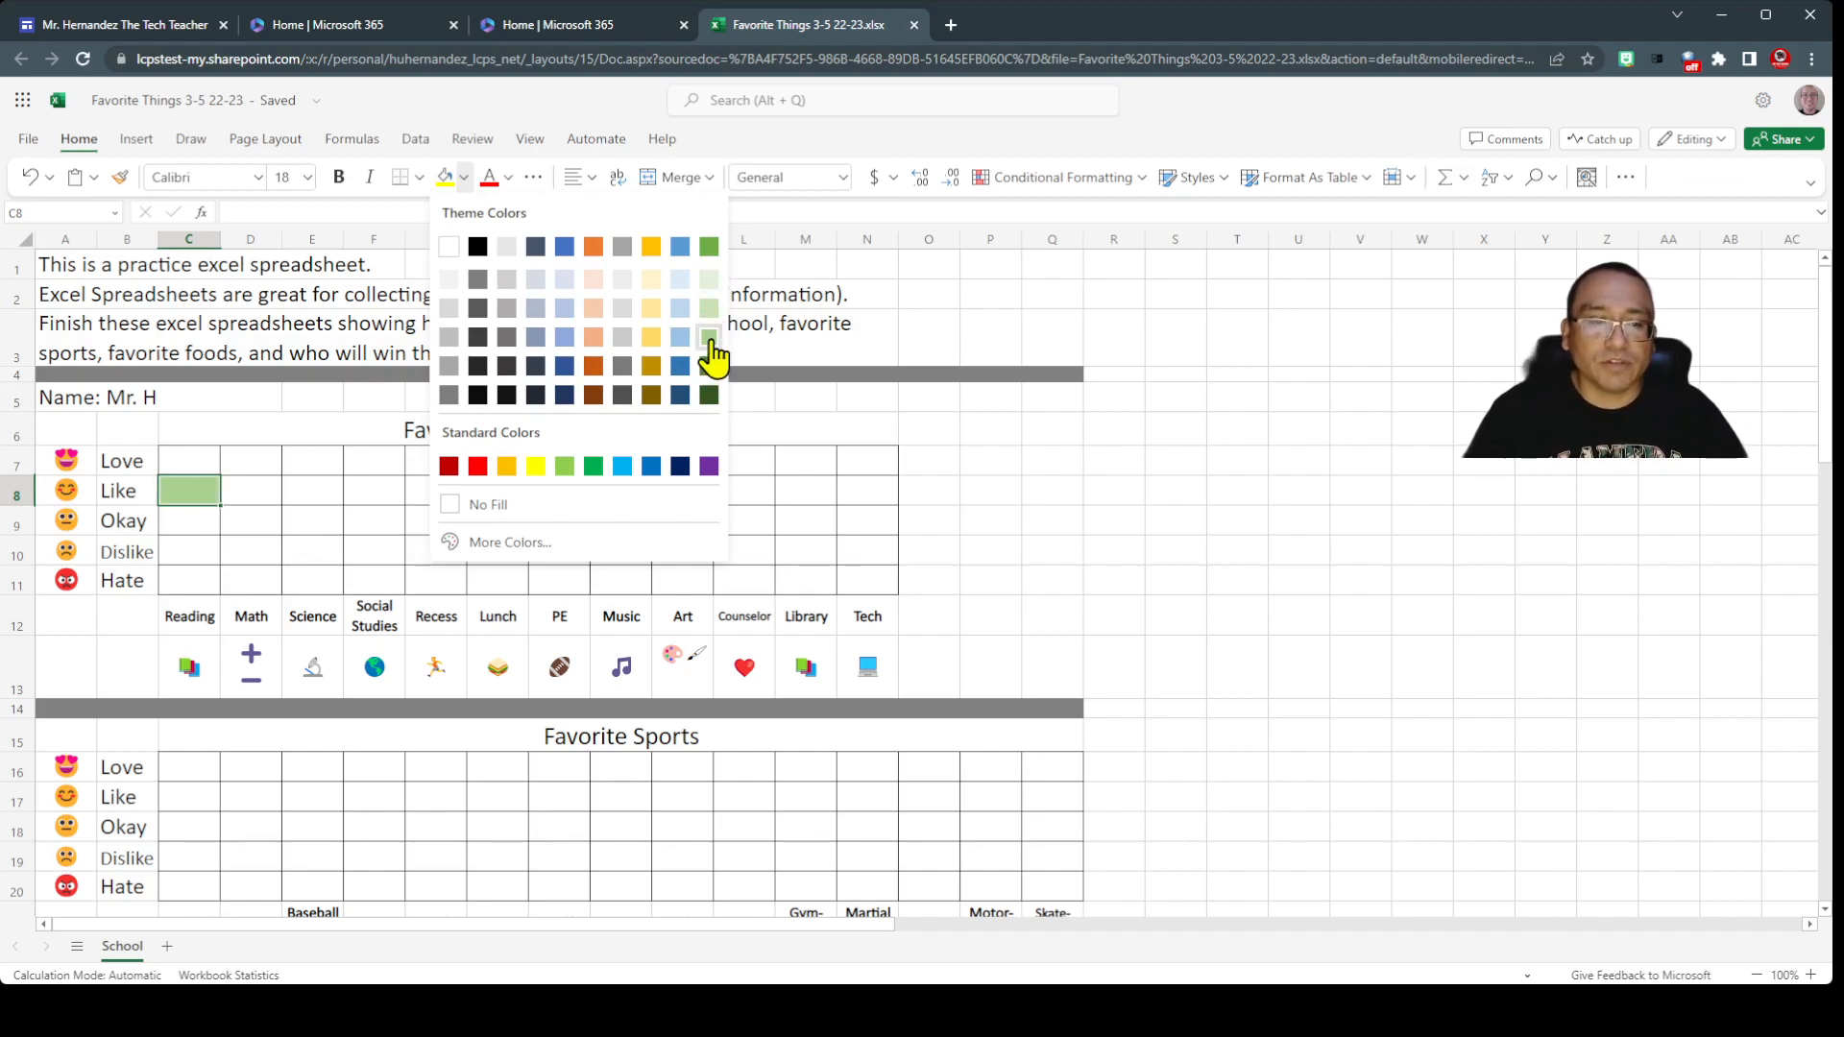
click(709, 338)
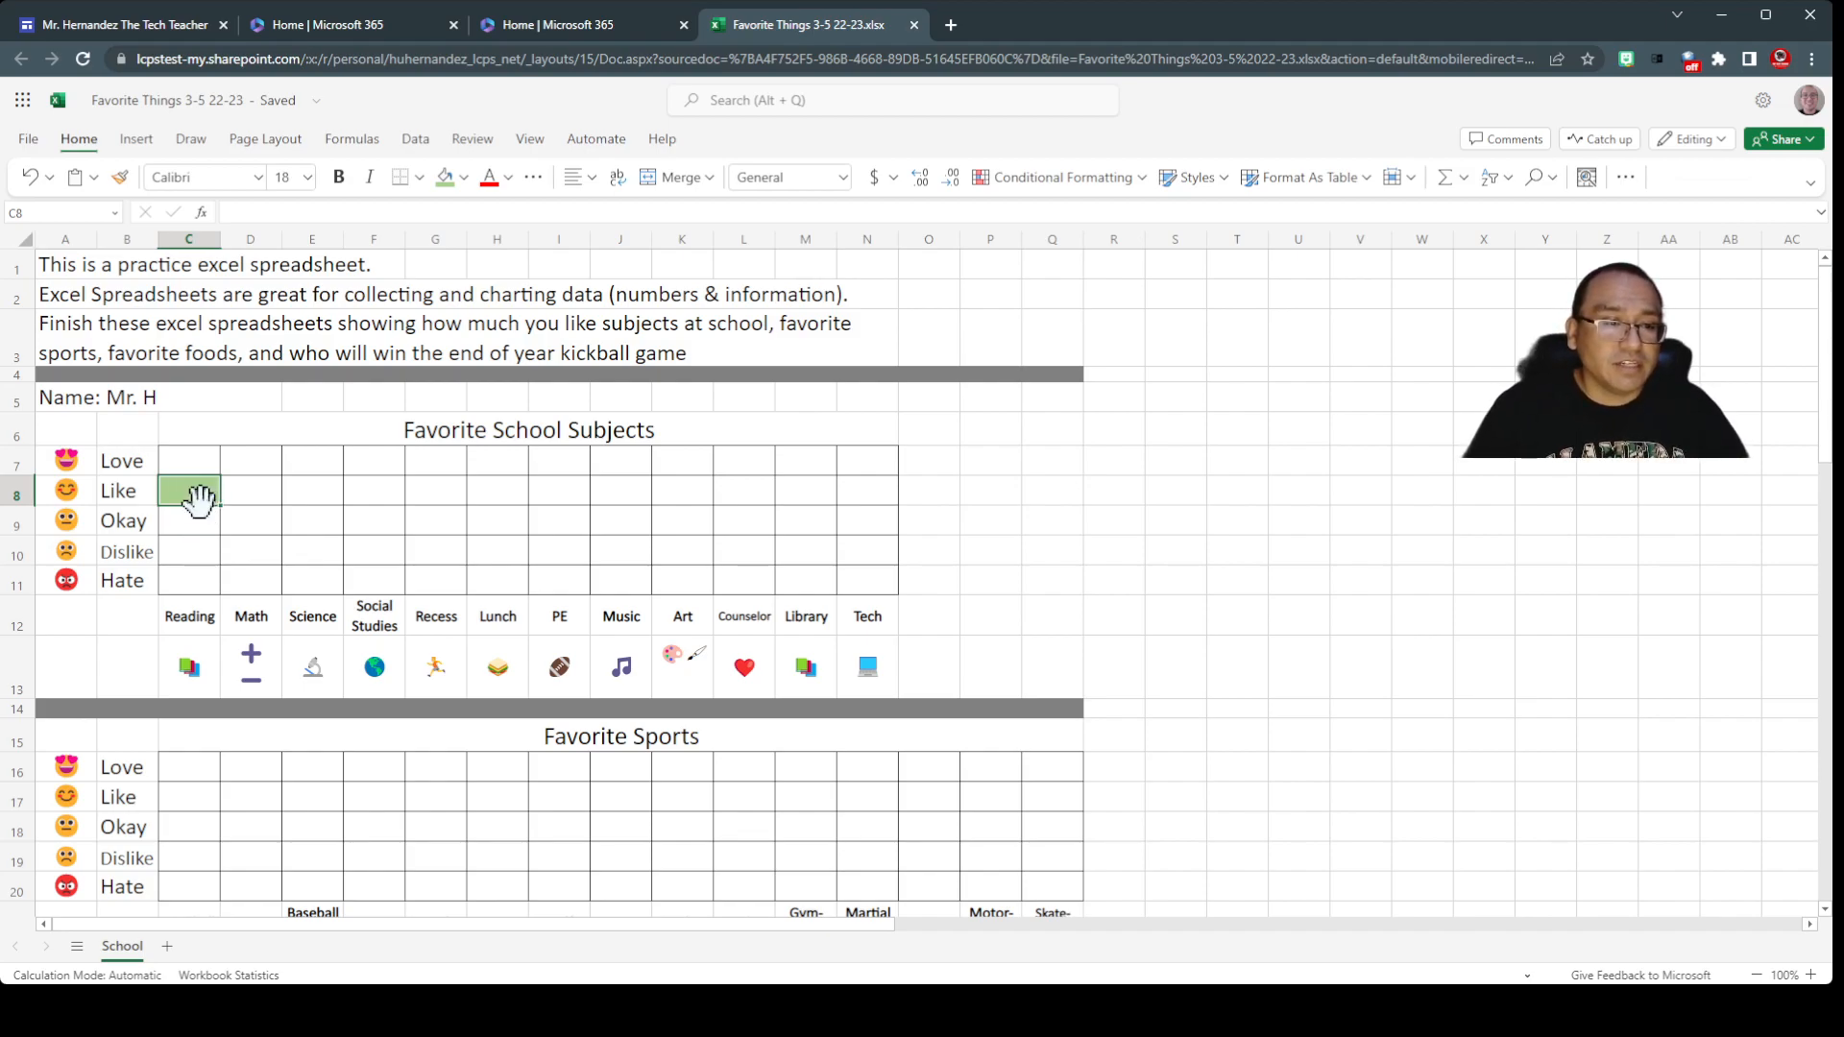
Complete the Reading bar by filling cells C8 through C11, from Like down to Hate, with the same light green
click(193, 522)
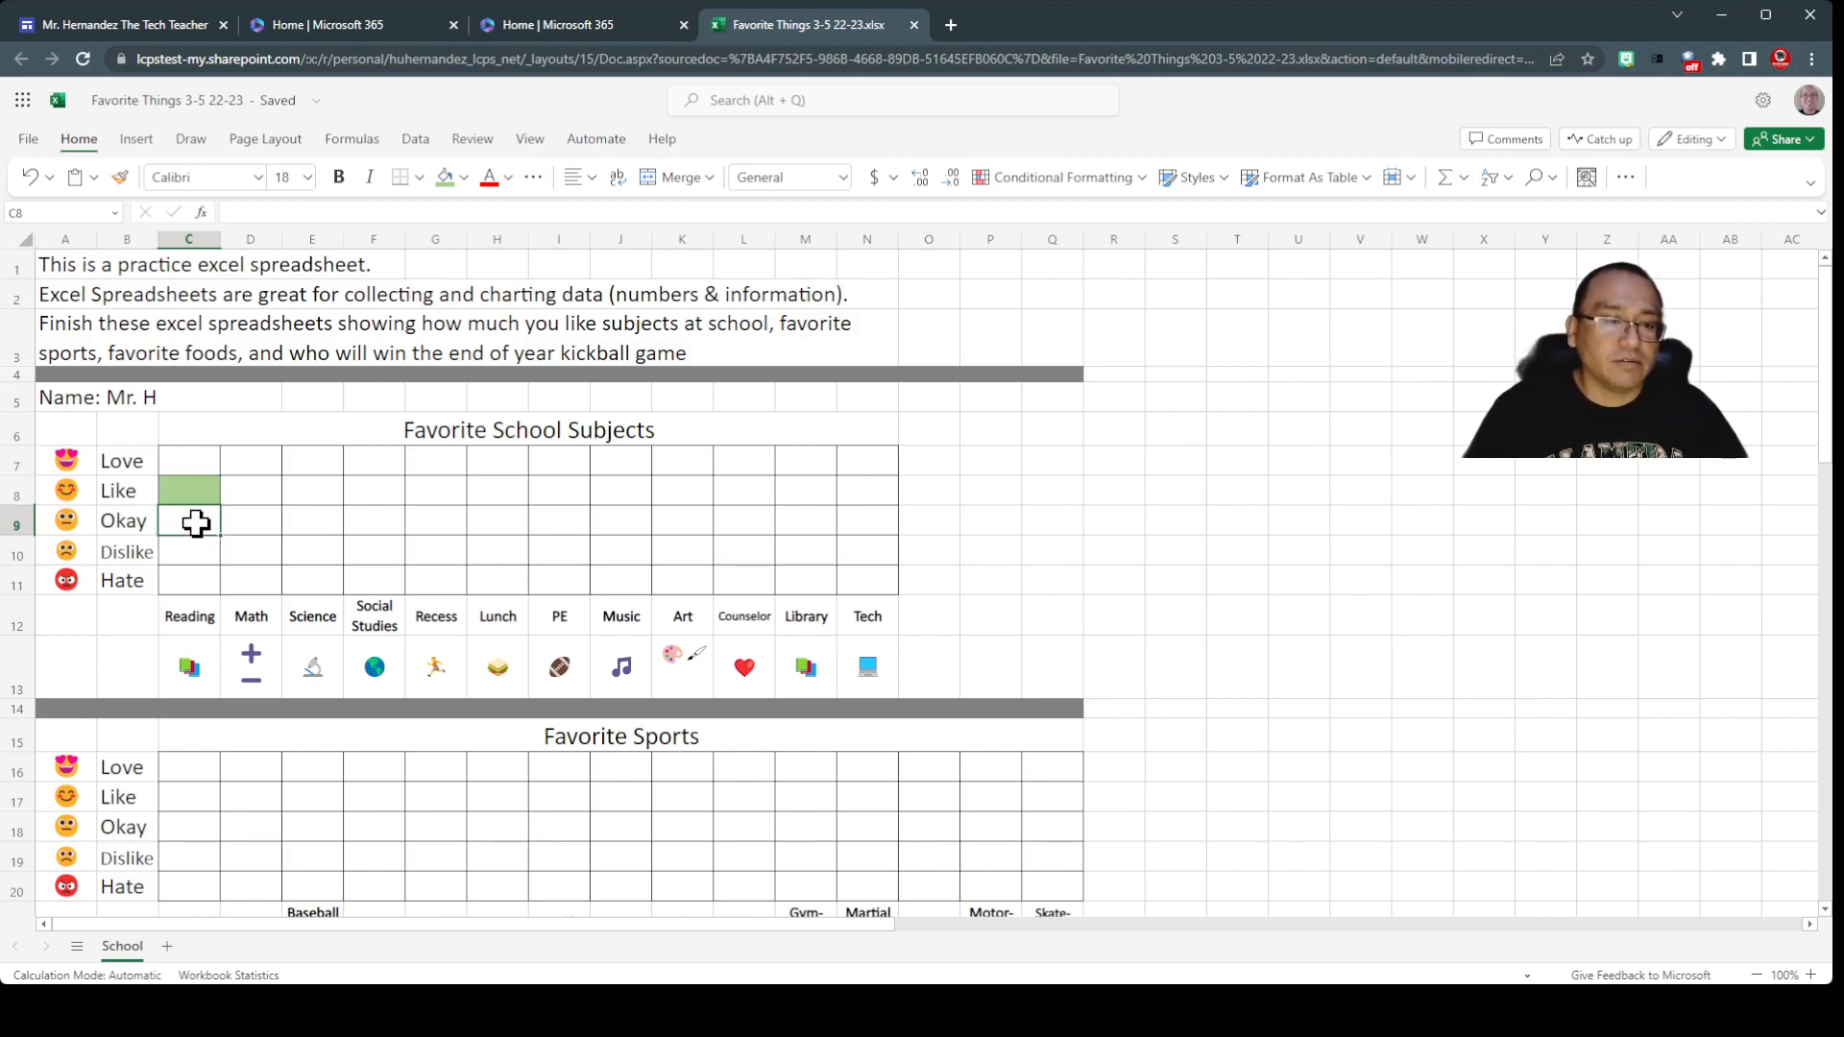
click(203, 492)
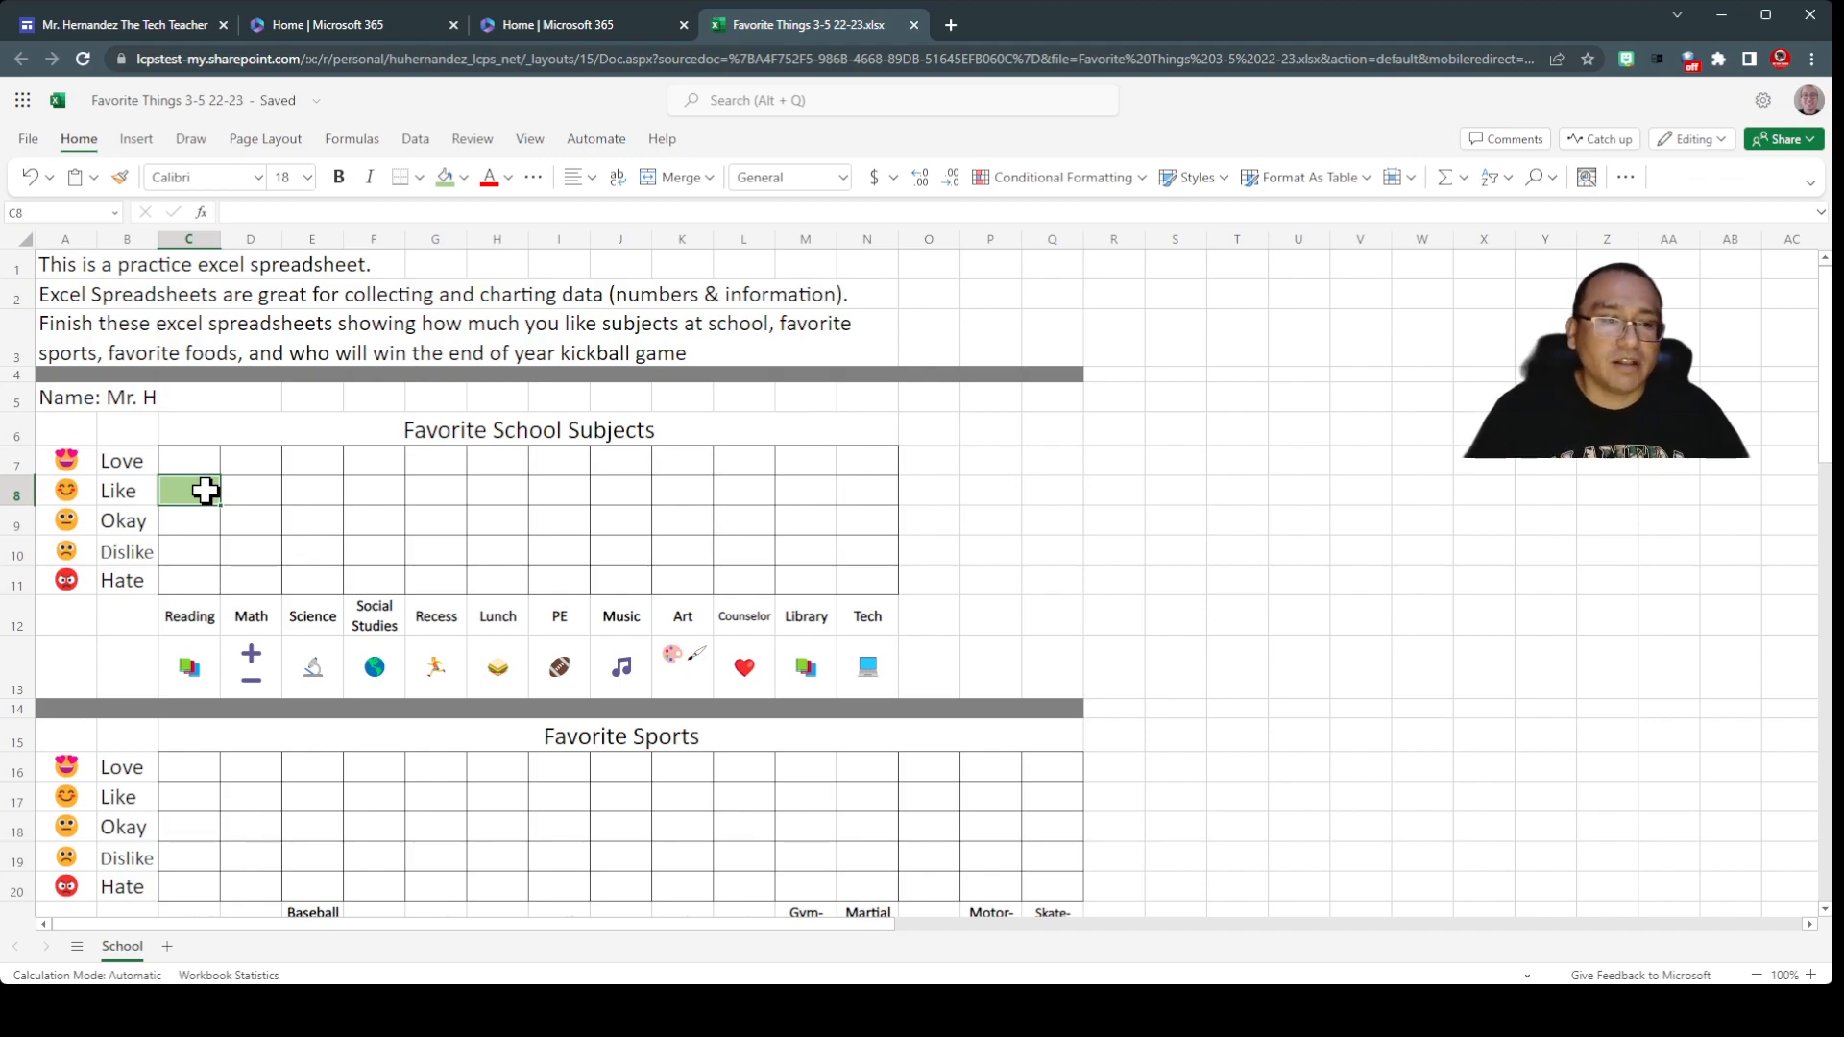
drag(197, 508, 197, 580)
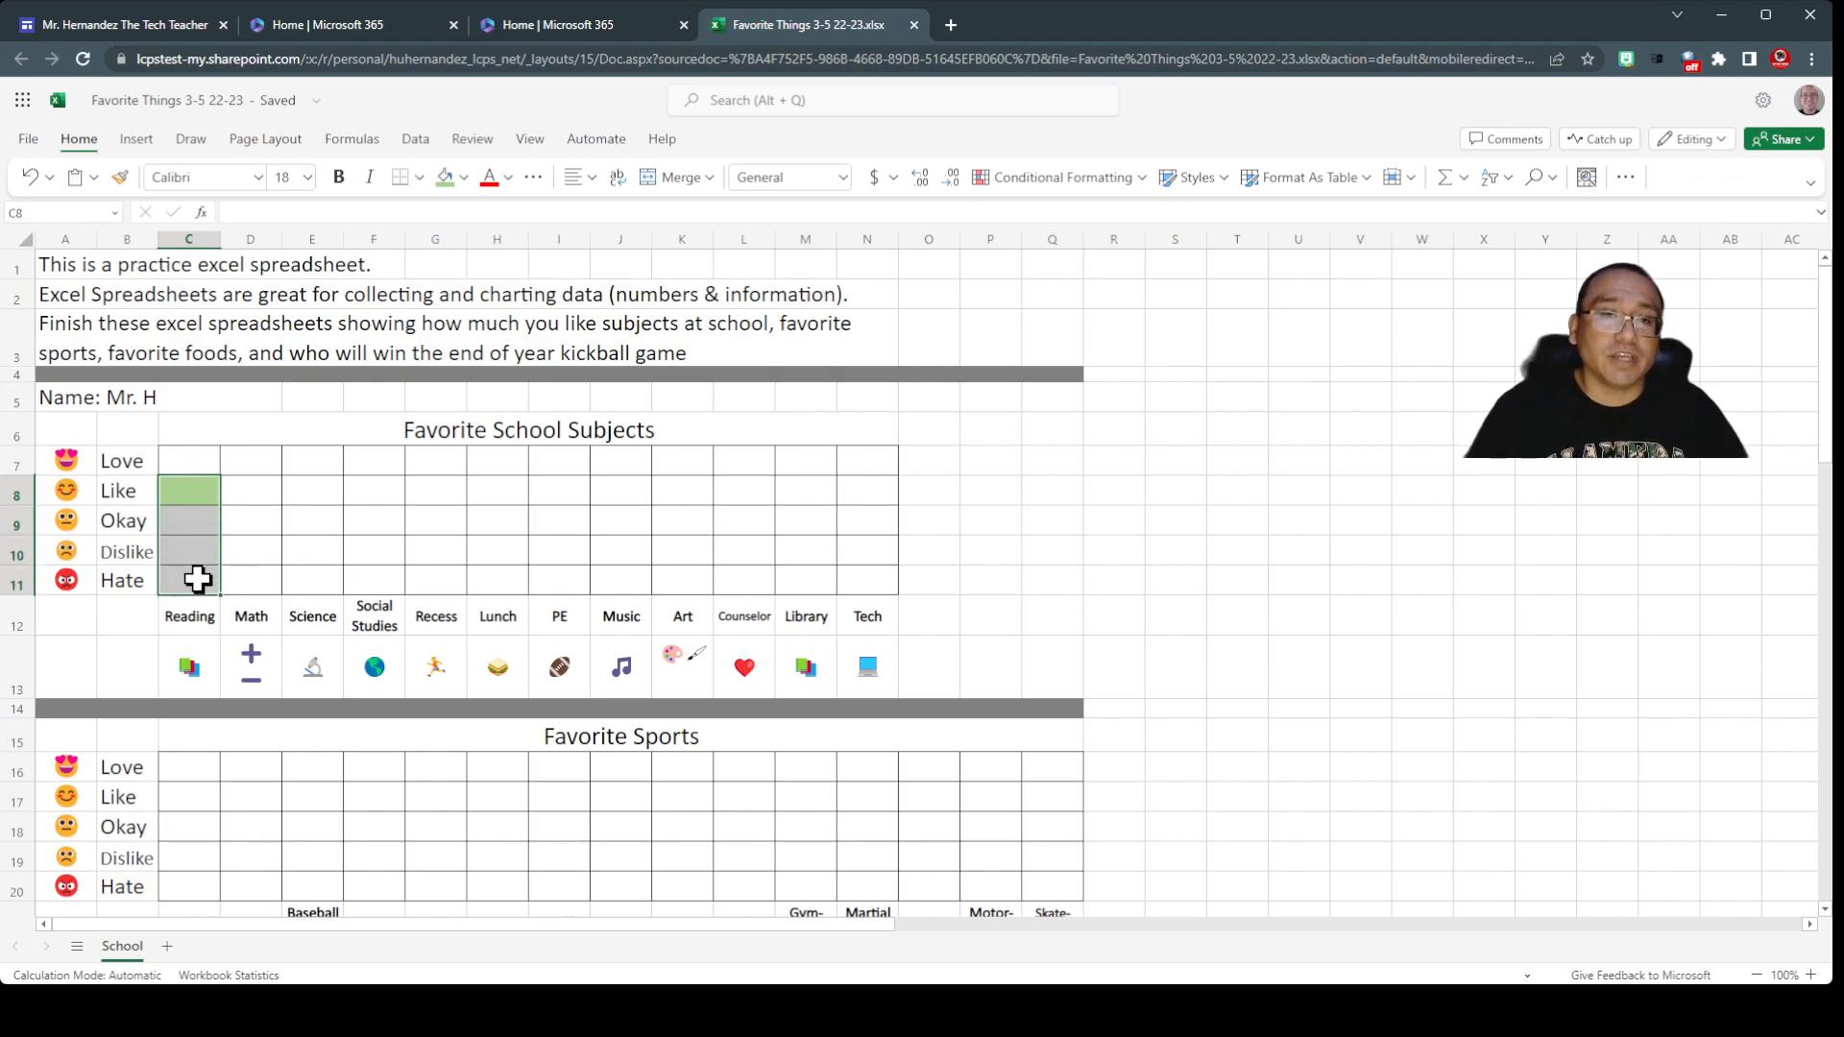
click(444, 179)
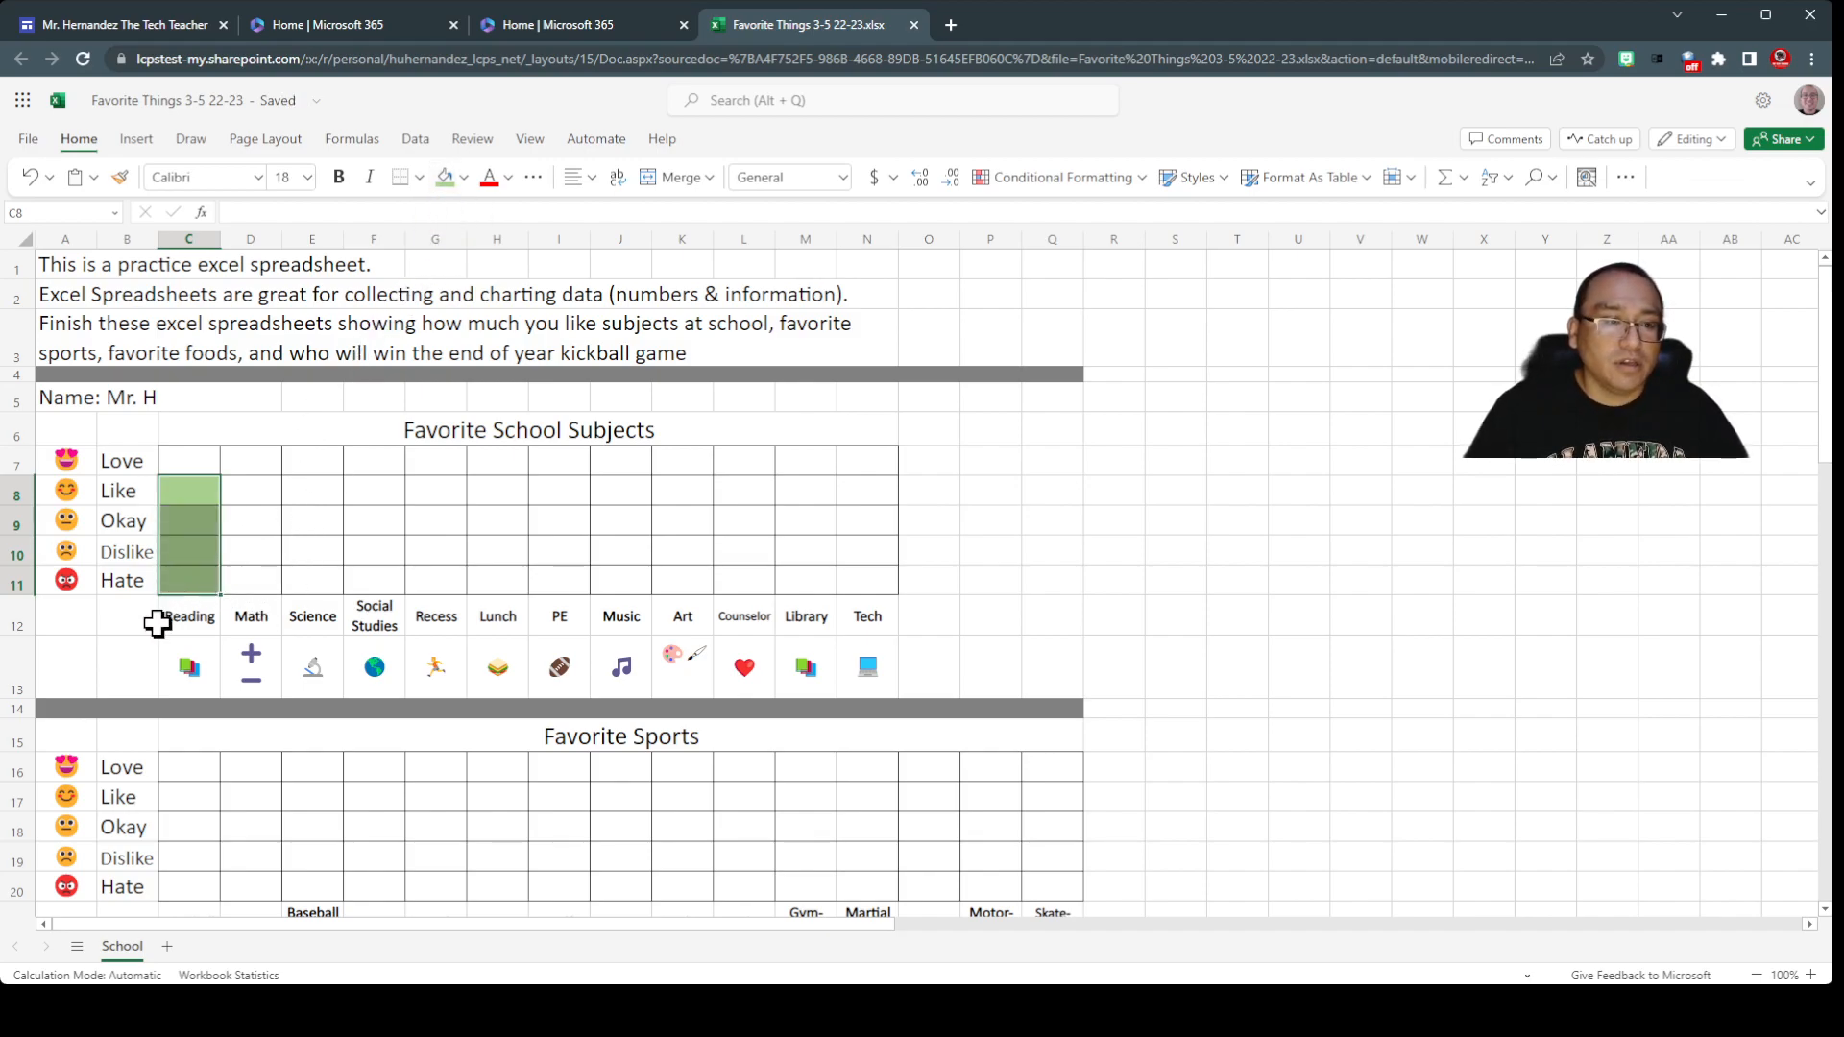
click(108, 652)
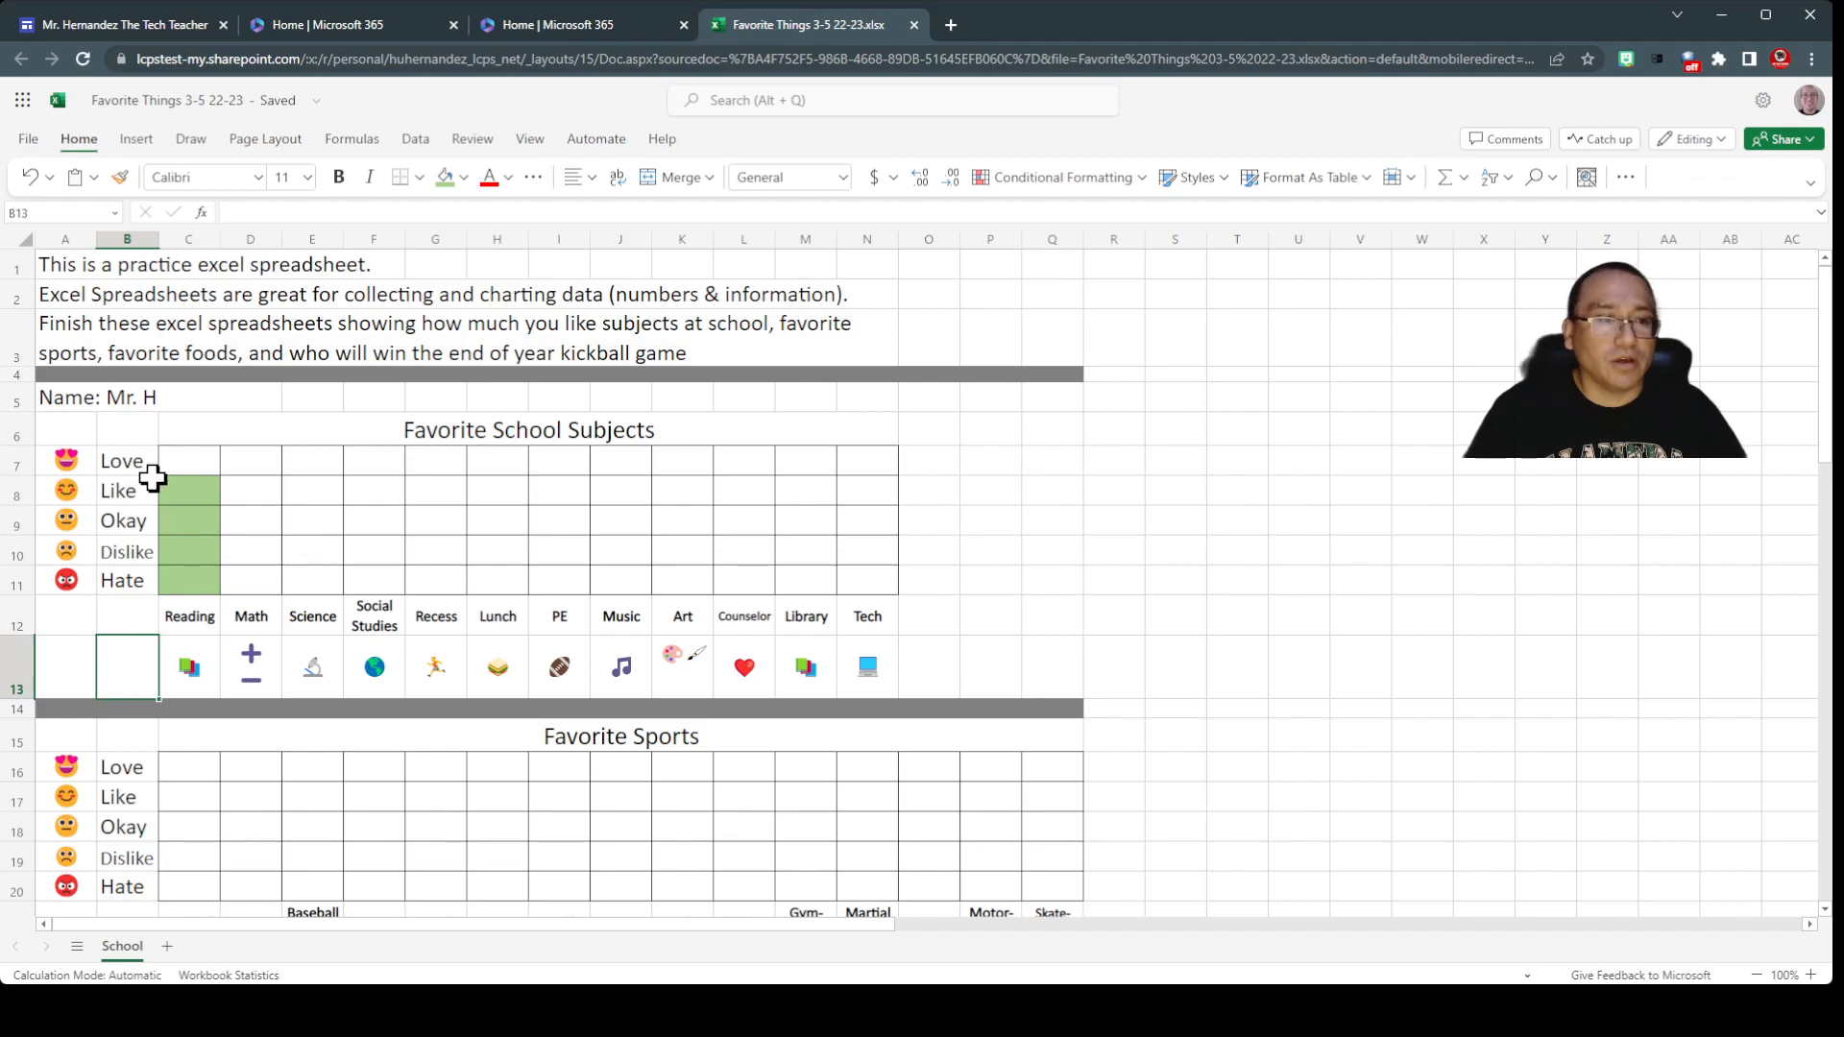
Undo the last fill of the Reading bar and redo it
click(31, 179)
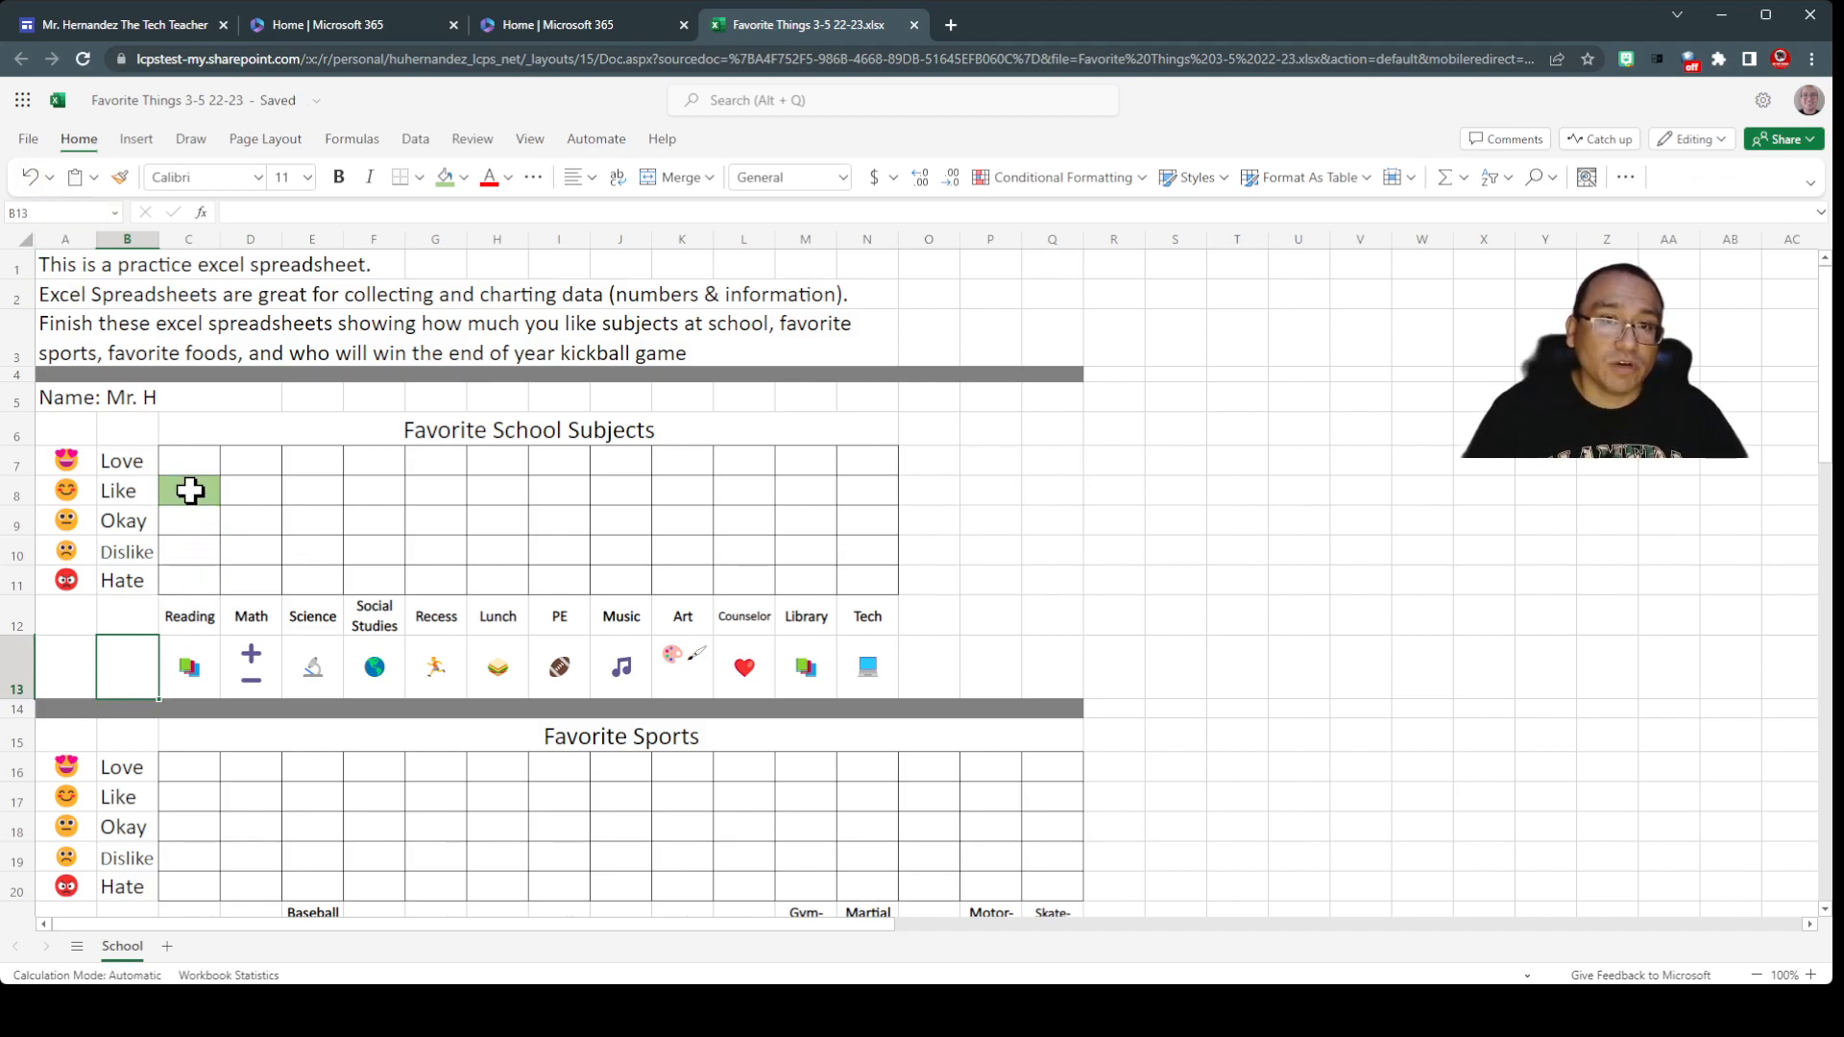
click(49, 178)
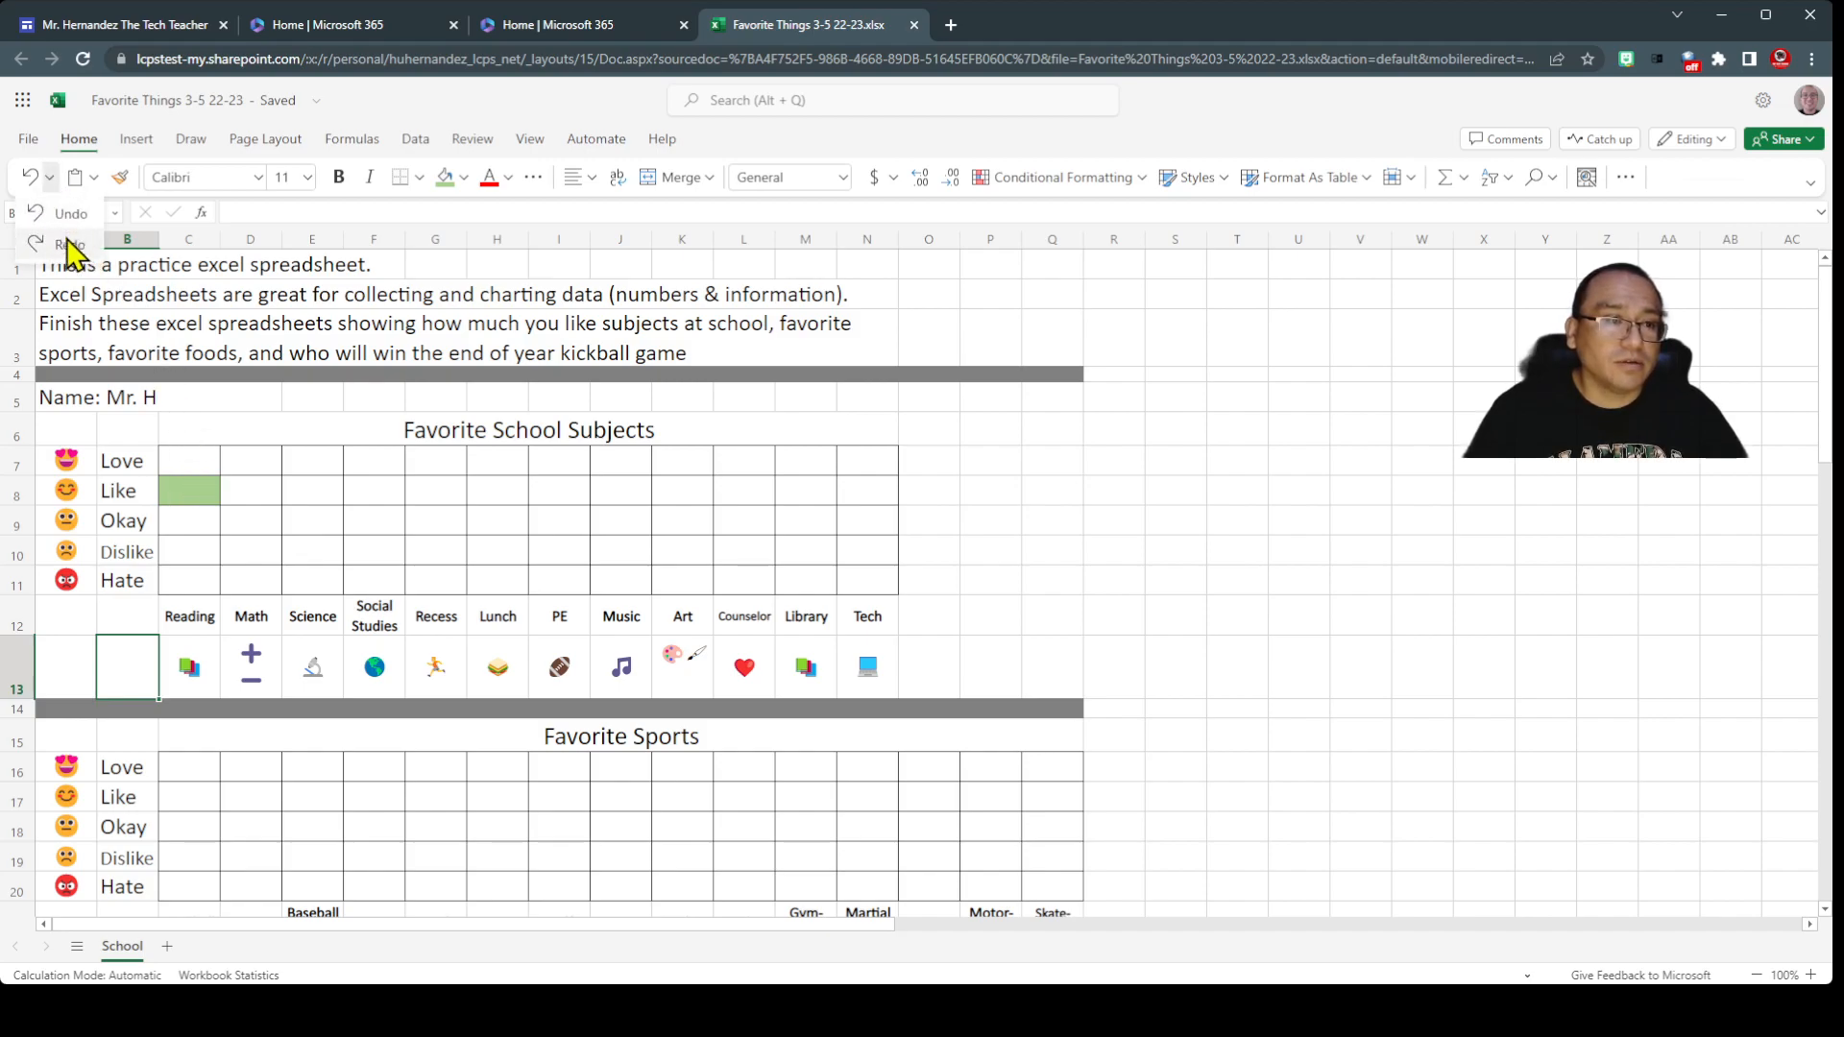
click(68, 245)
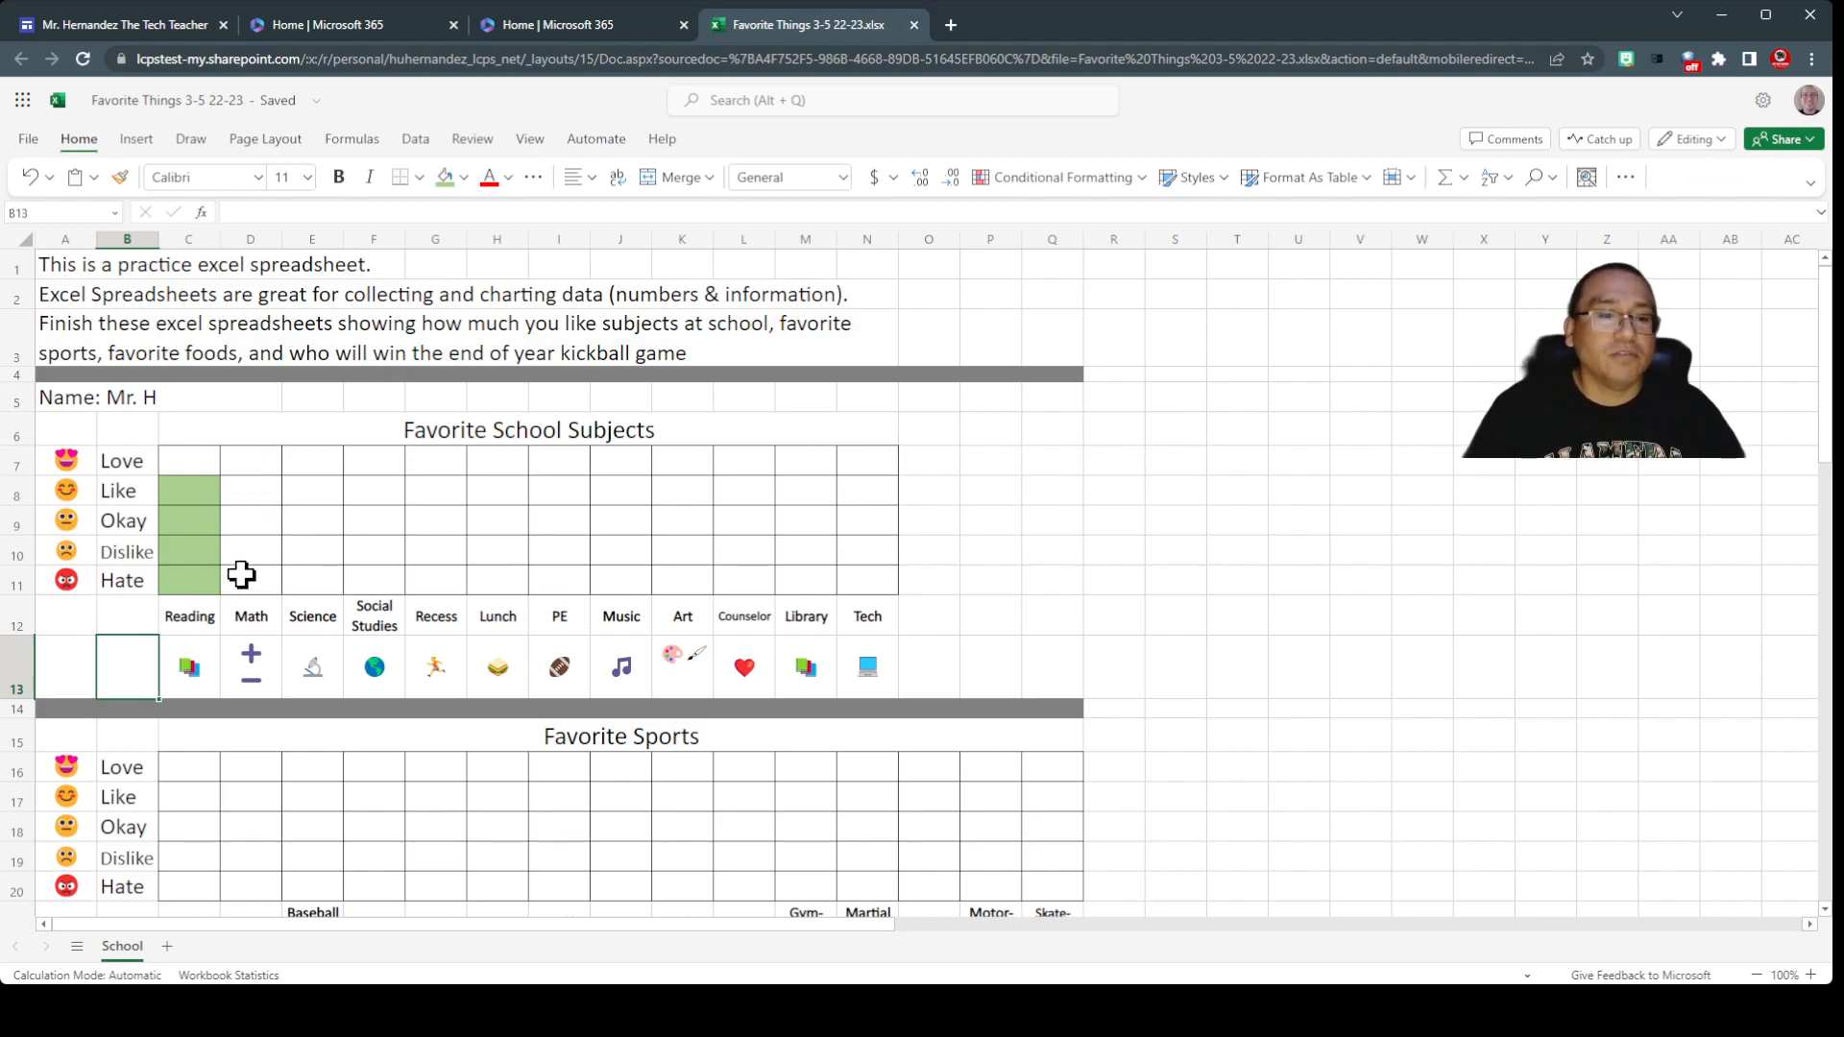
Fill the Math column from Love down to Hate (D7:D11) with light gold
click(260, 462)
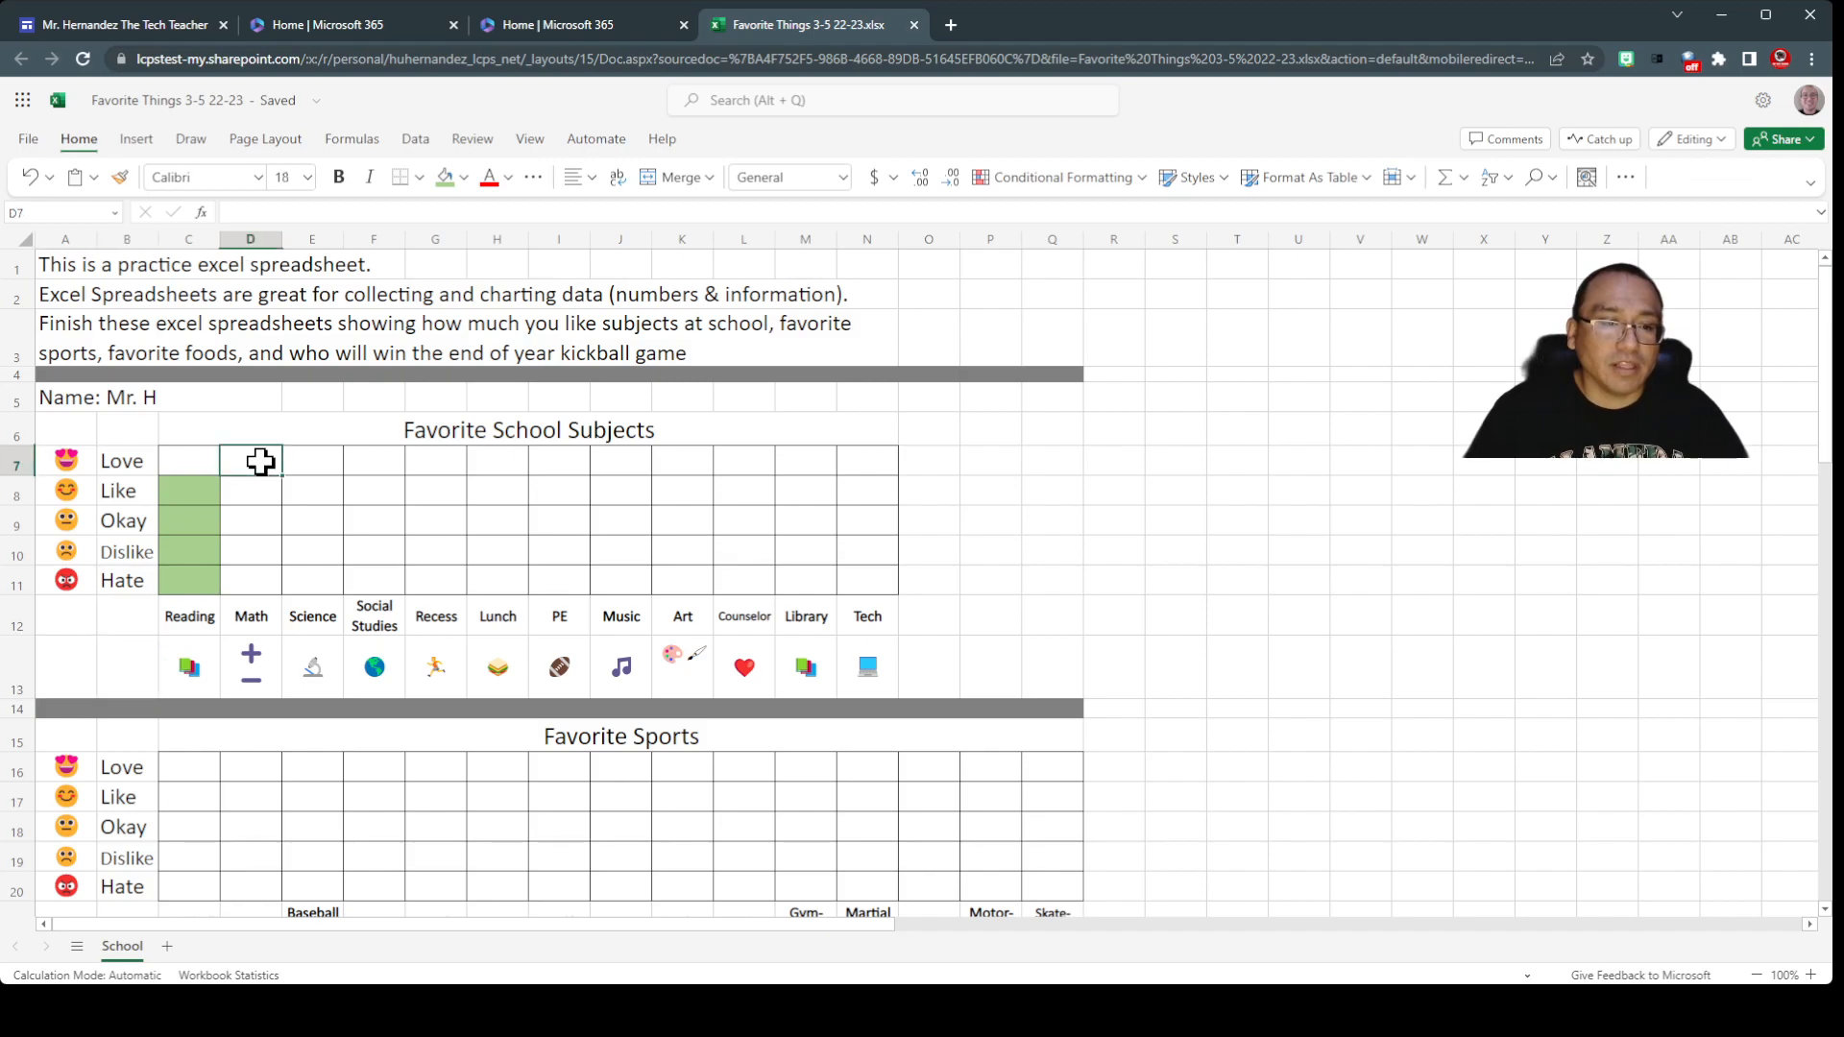
drag(260, 462, 254, 580)
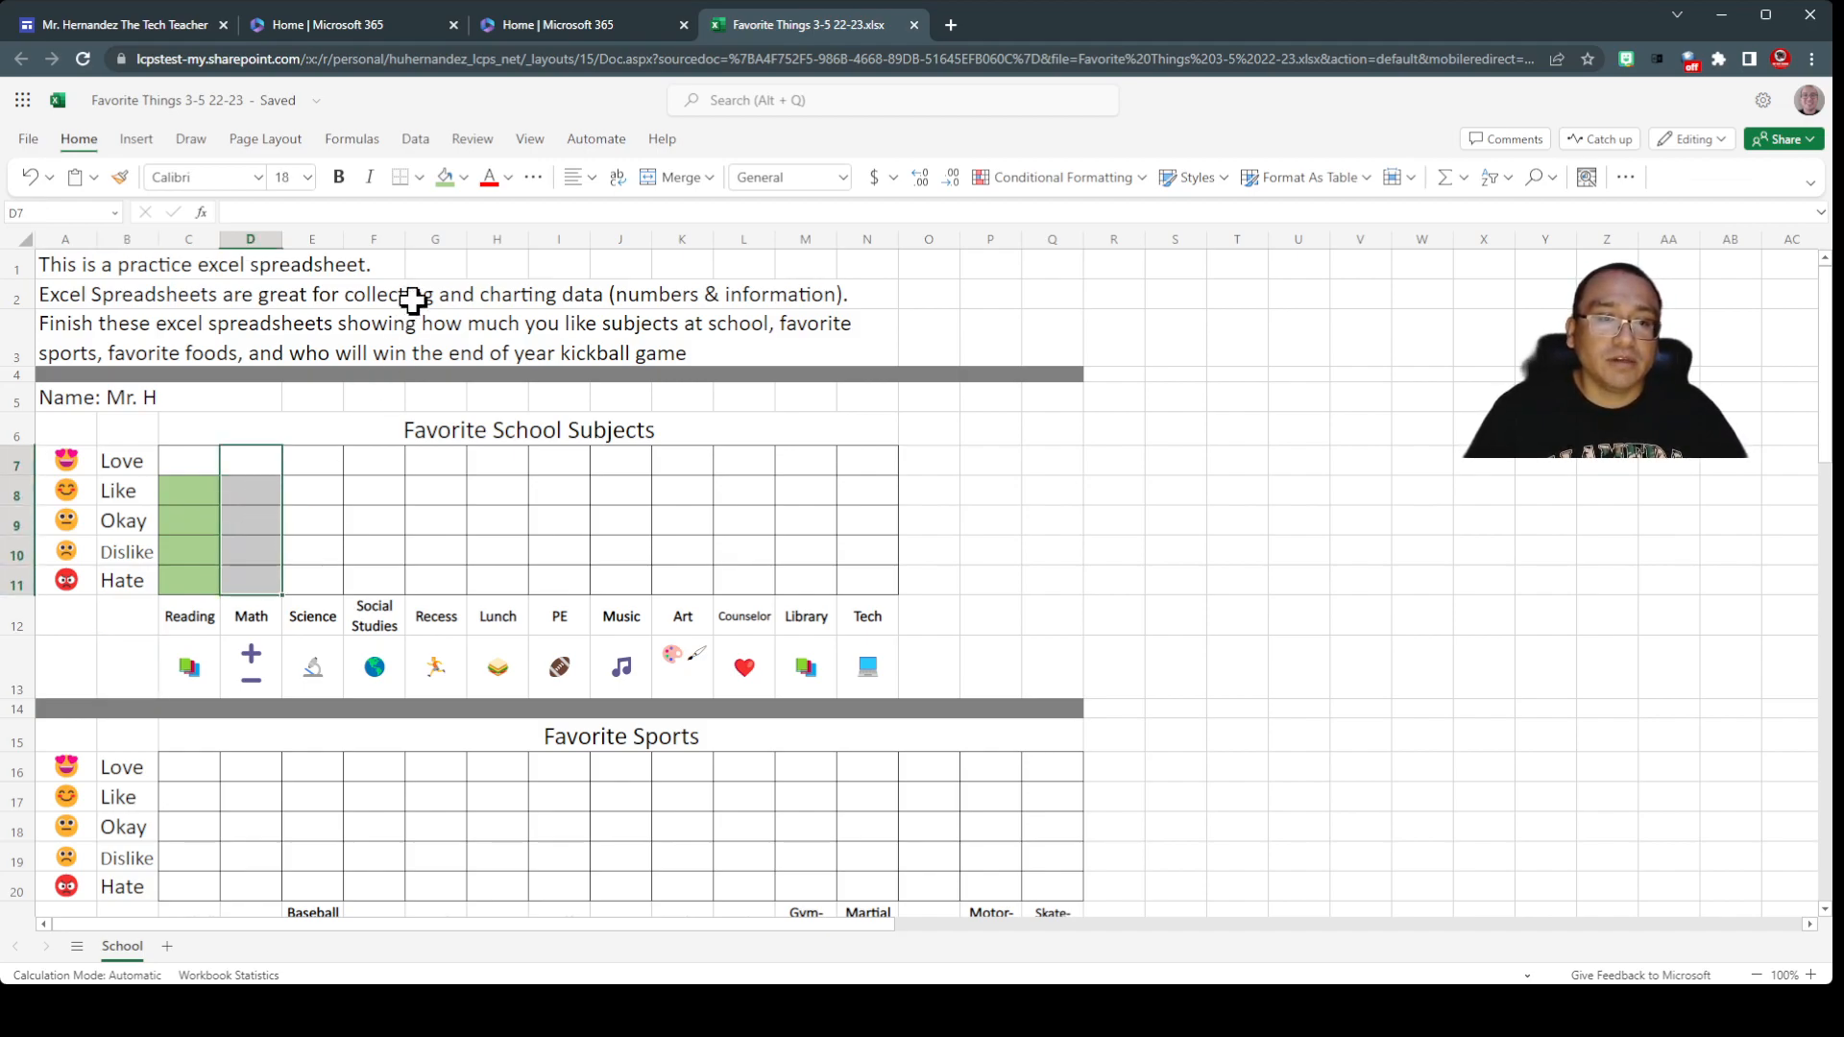
click(463, 177)
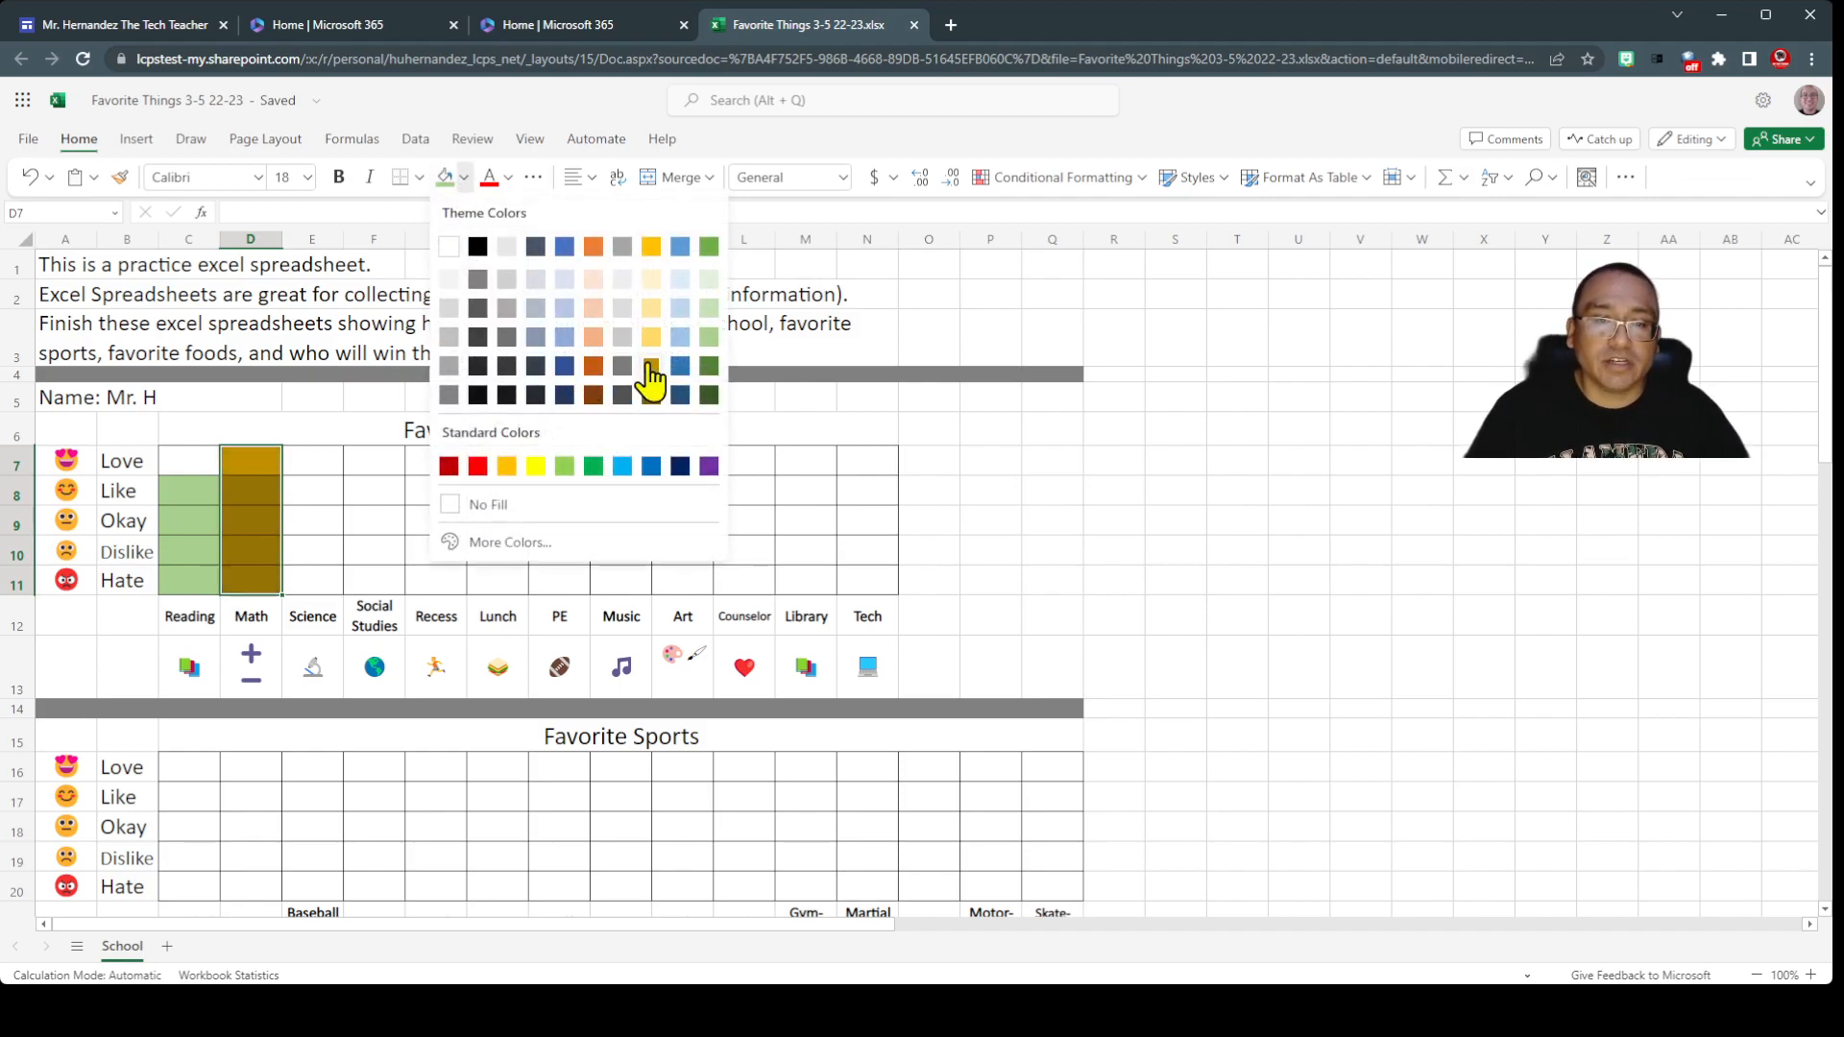
click(651, 337)
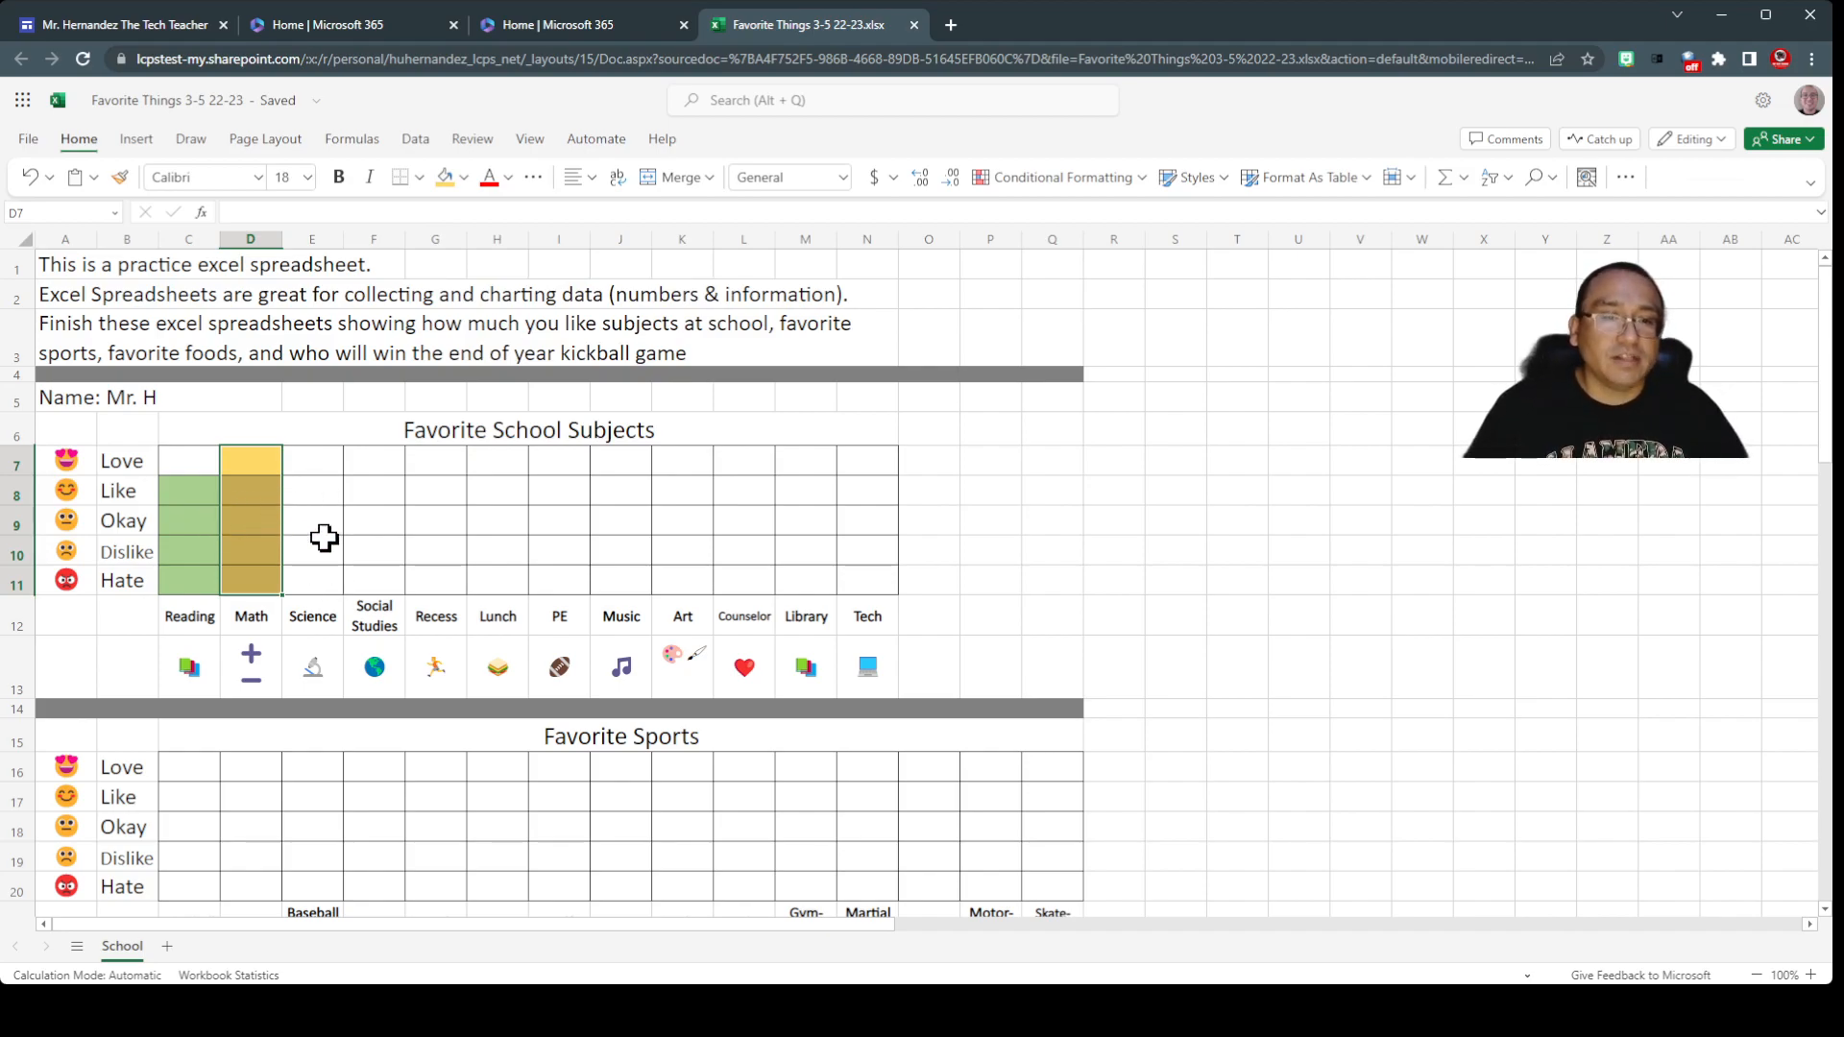
Fill the Dislike and Hate cells of the Science column (E10:E11) with dark blue
drag(326, 550, 321, 573)
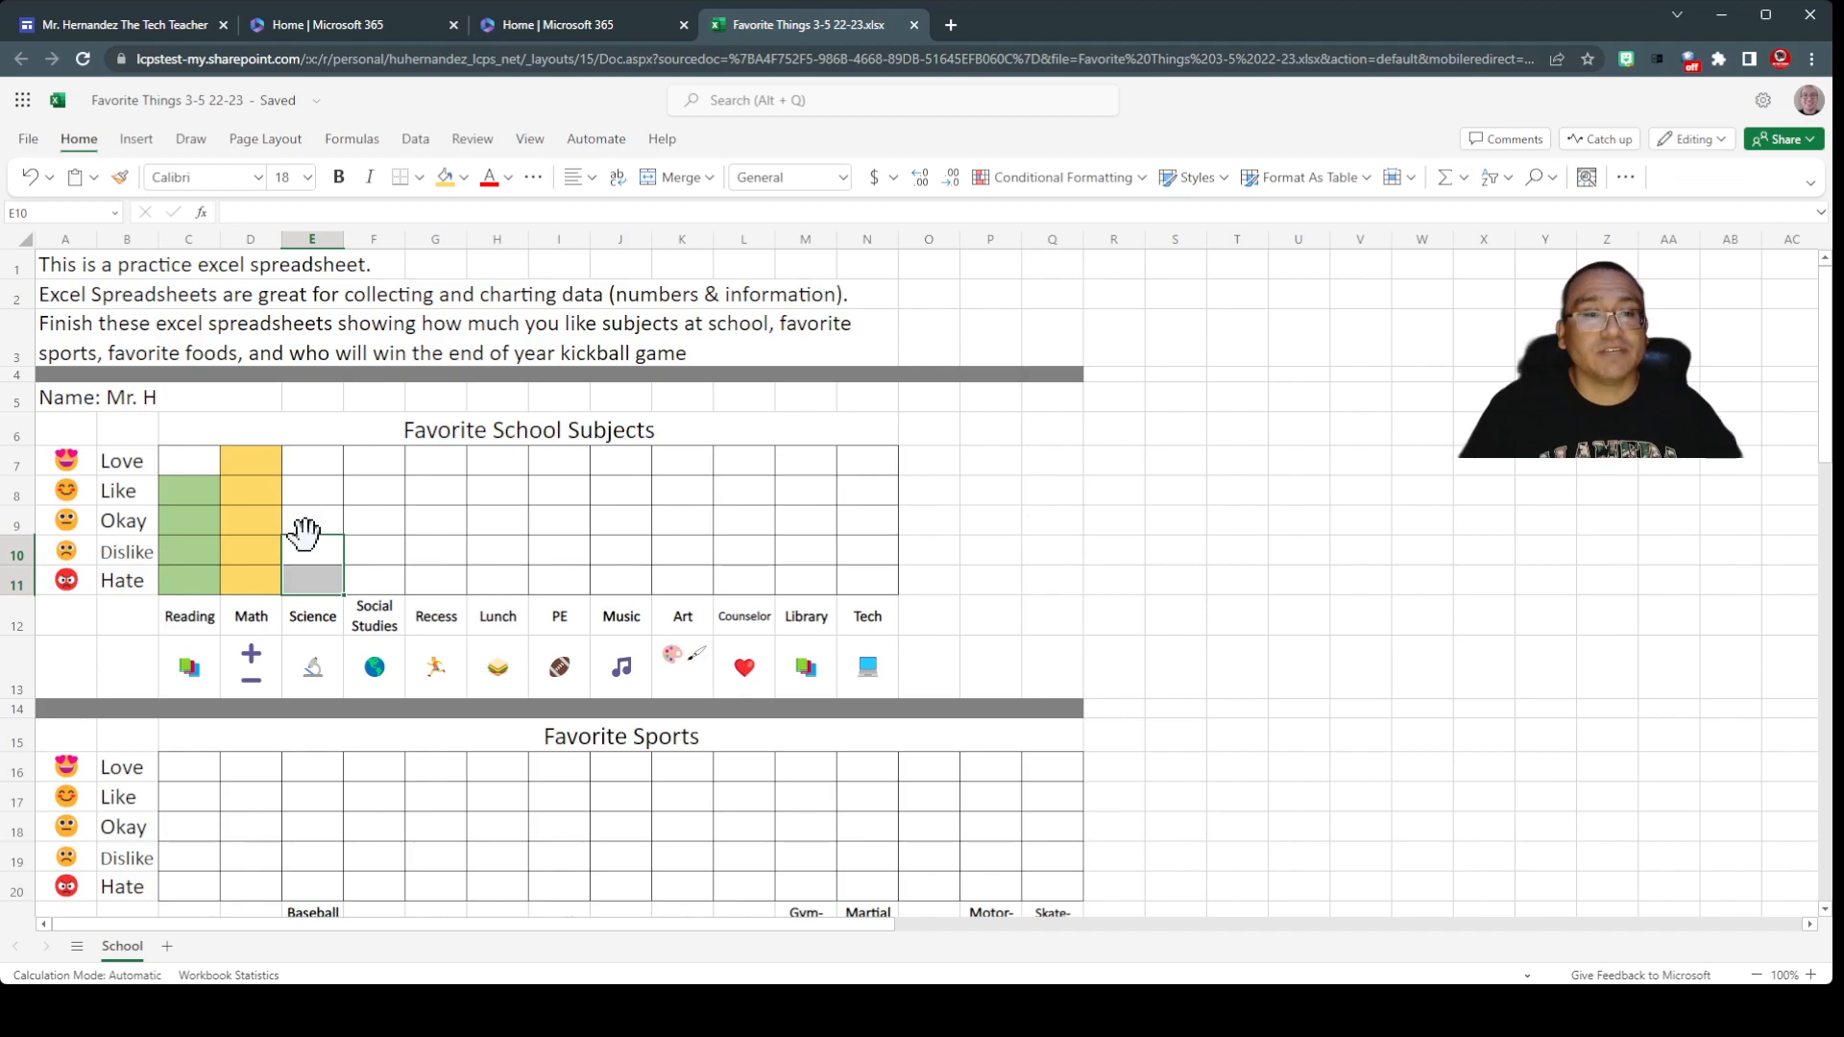
click(464, 177)
click(565, 383)
Fill the Social Studies column from Okay down to Hate (F9:F11) with light orange
drag(375, 519, 374, 568)
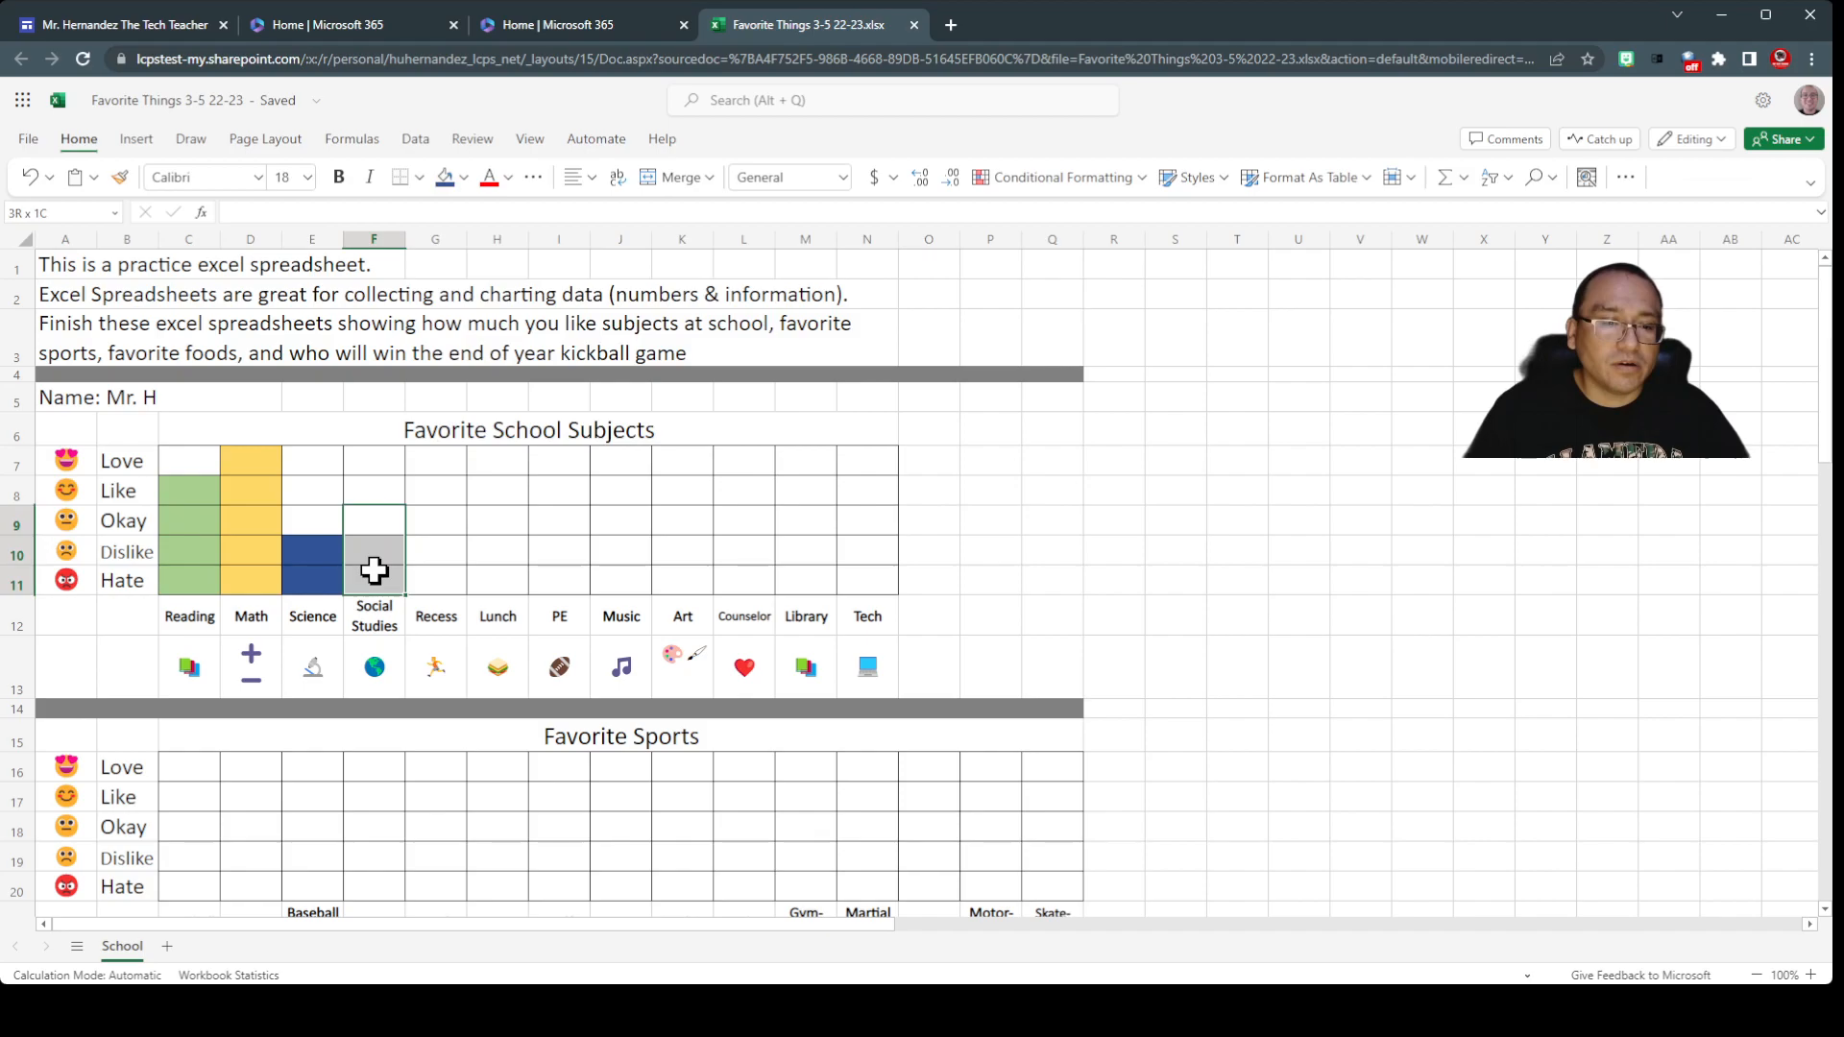
click(466, 179)
click(589, 337)
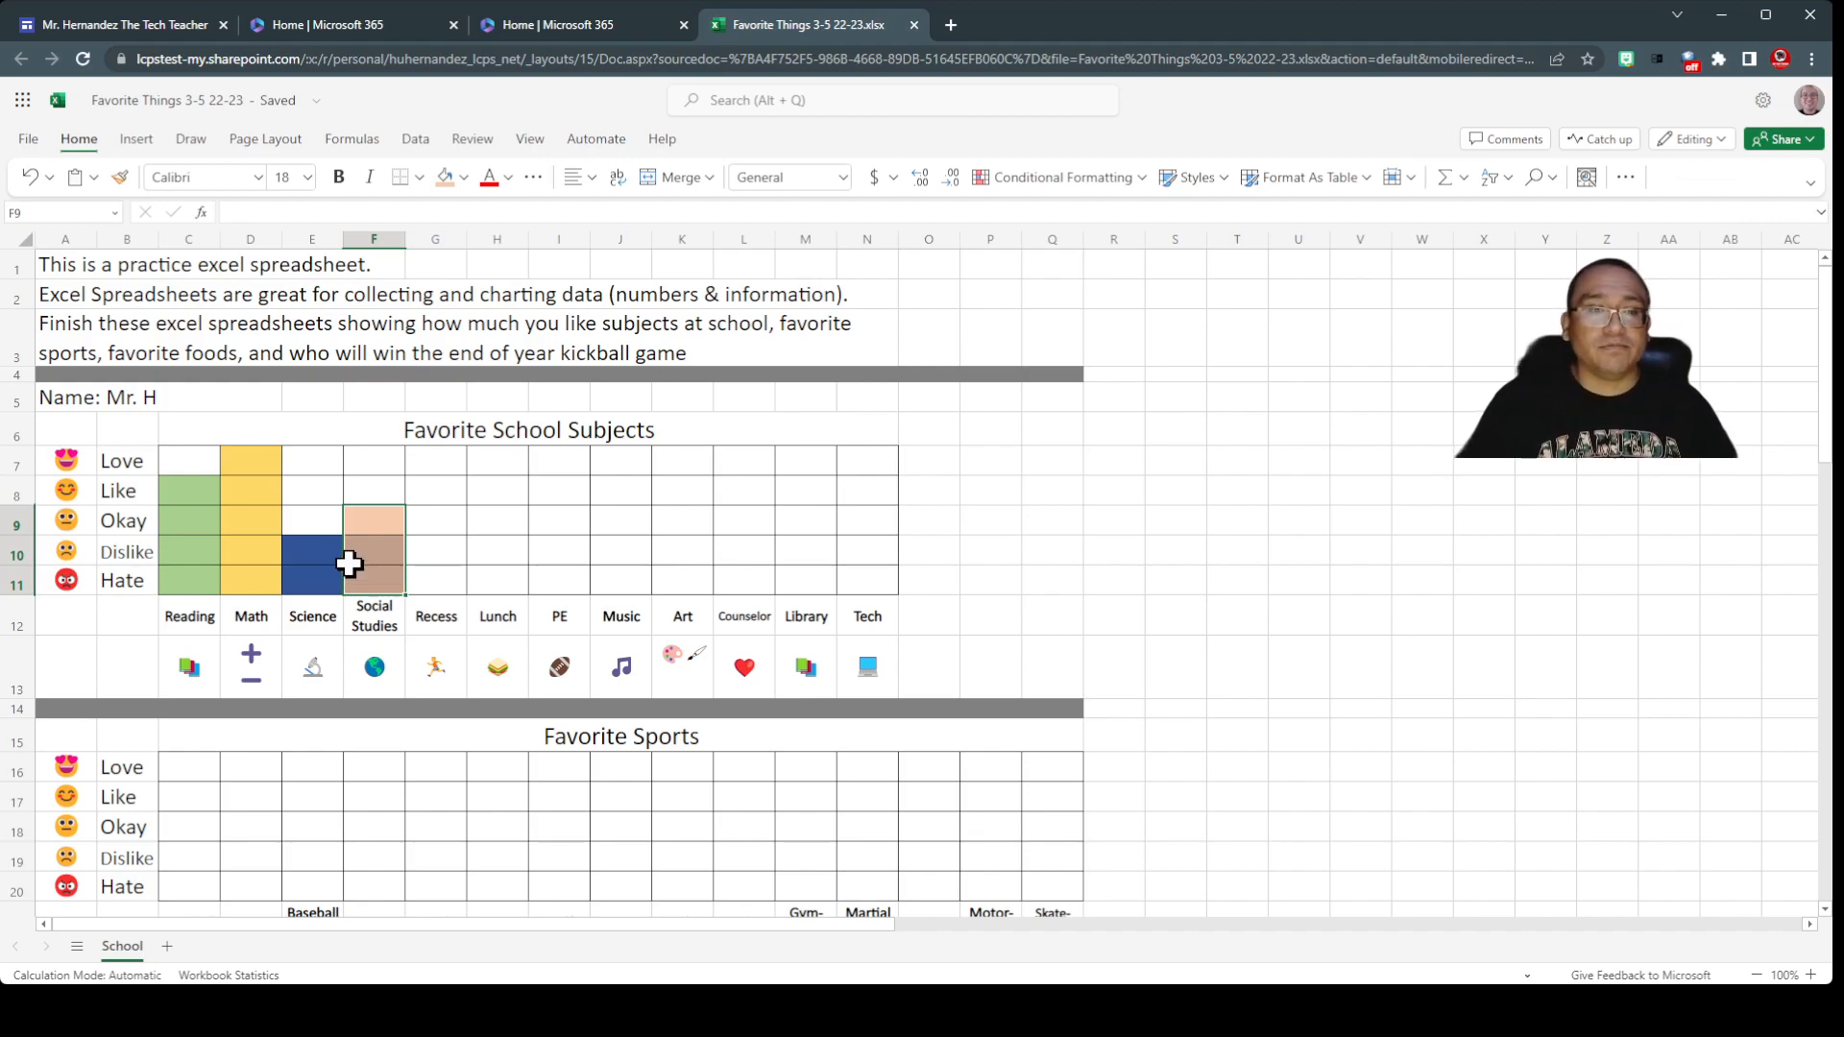
Try a light orange fill on the Teachers' Win cell of the End of Year Kickball chart and undo it
scroll(348, 563, down, 3)
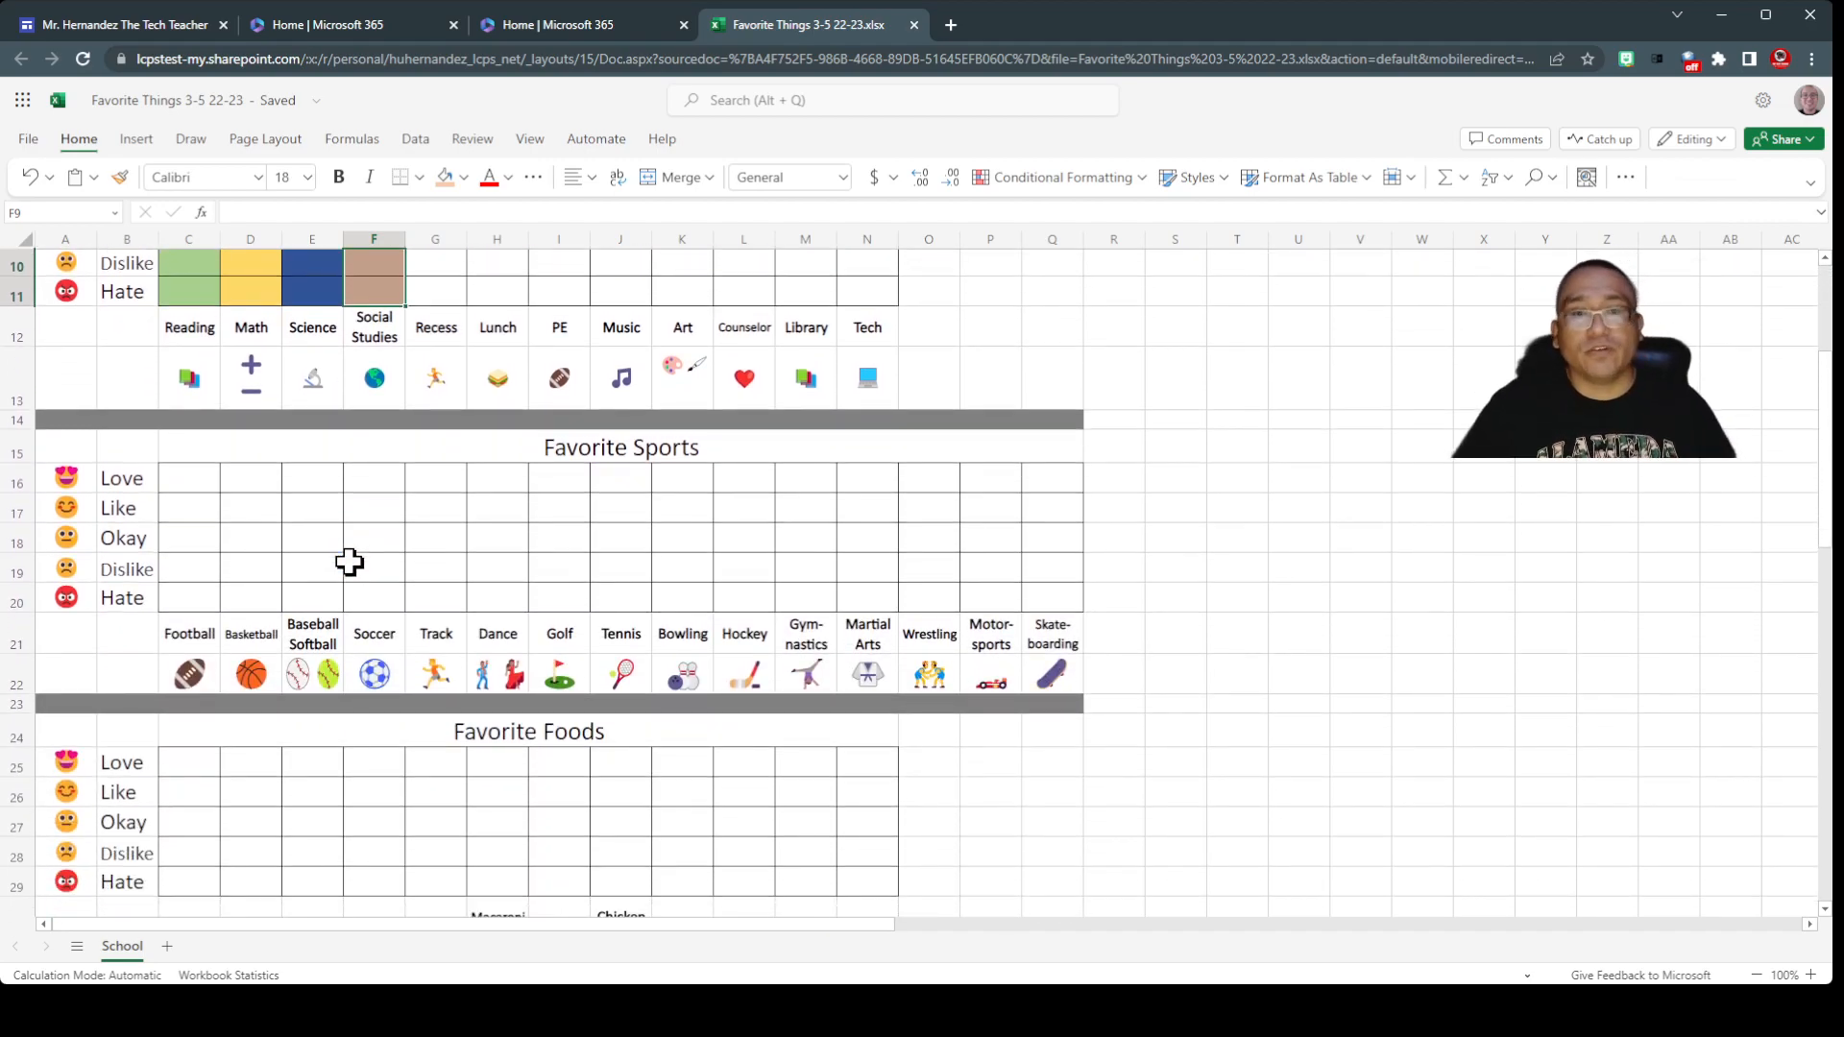
scroll(349, 564, down, 1)
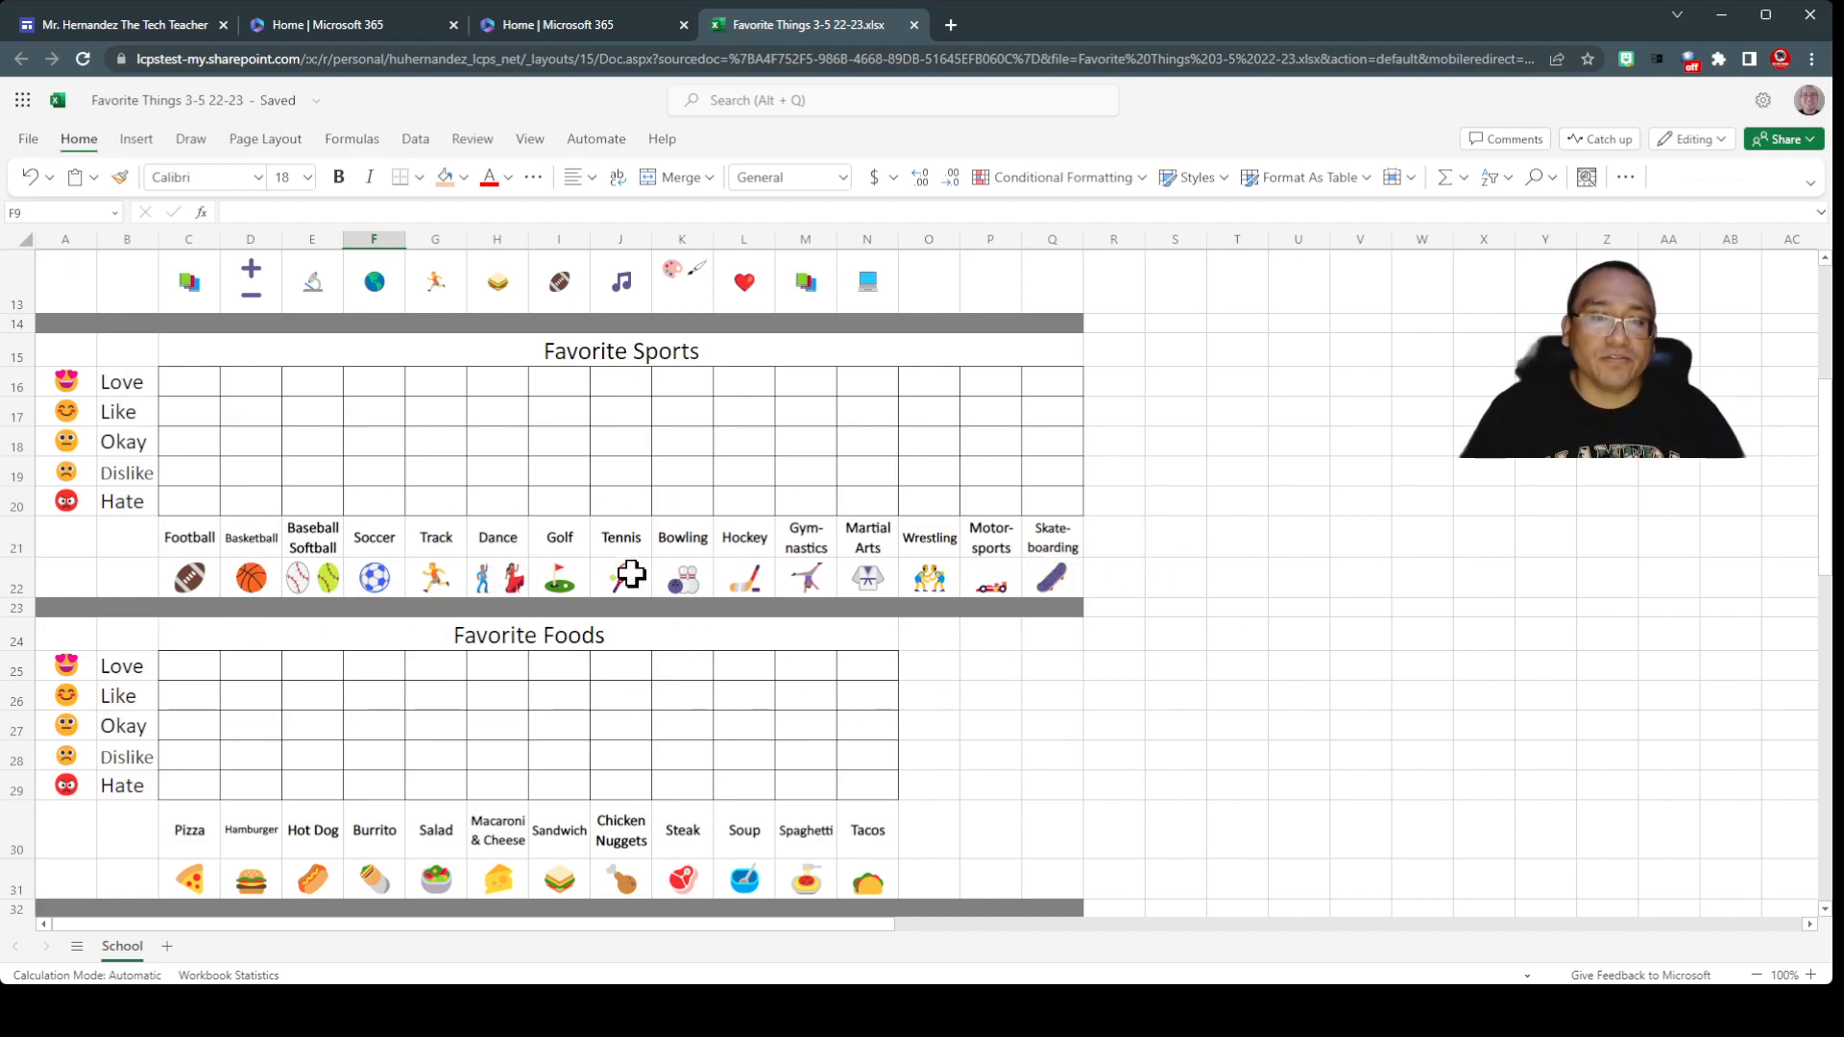
scroll(625, 556, down, 2)
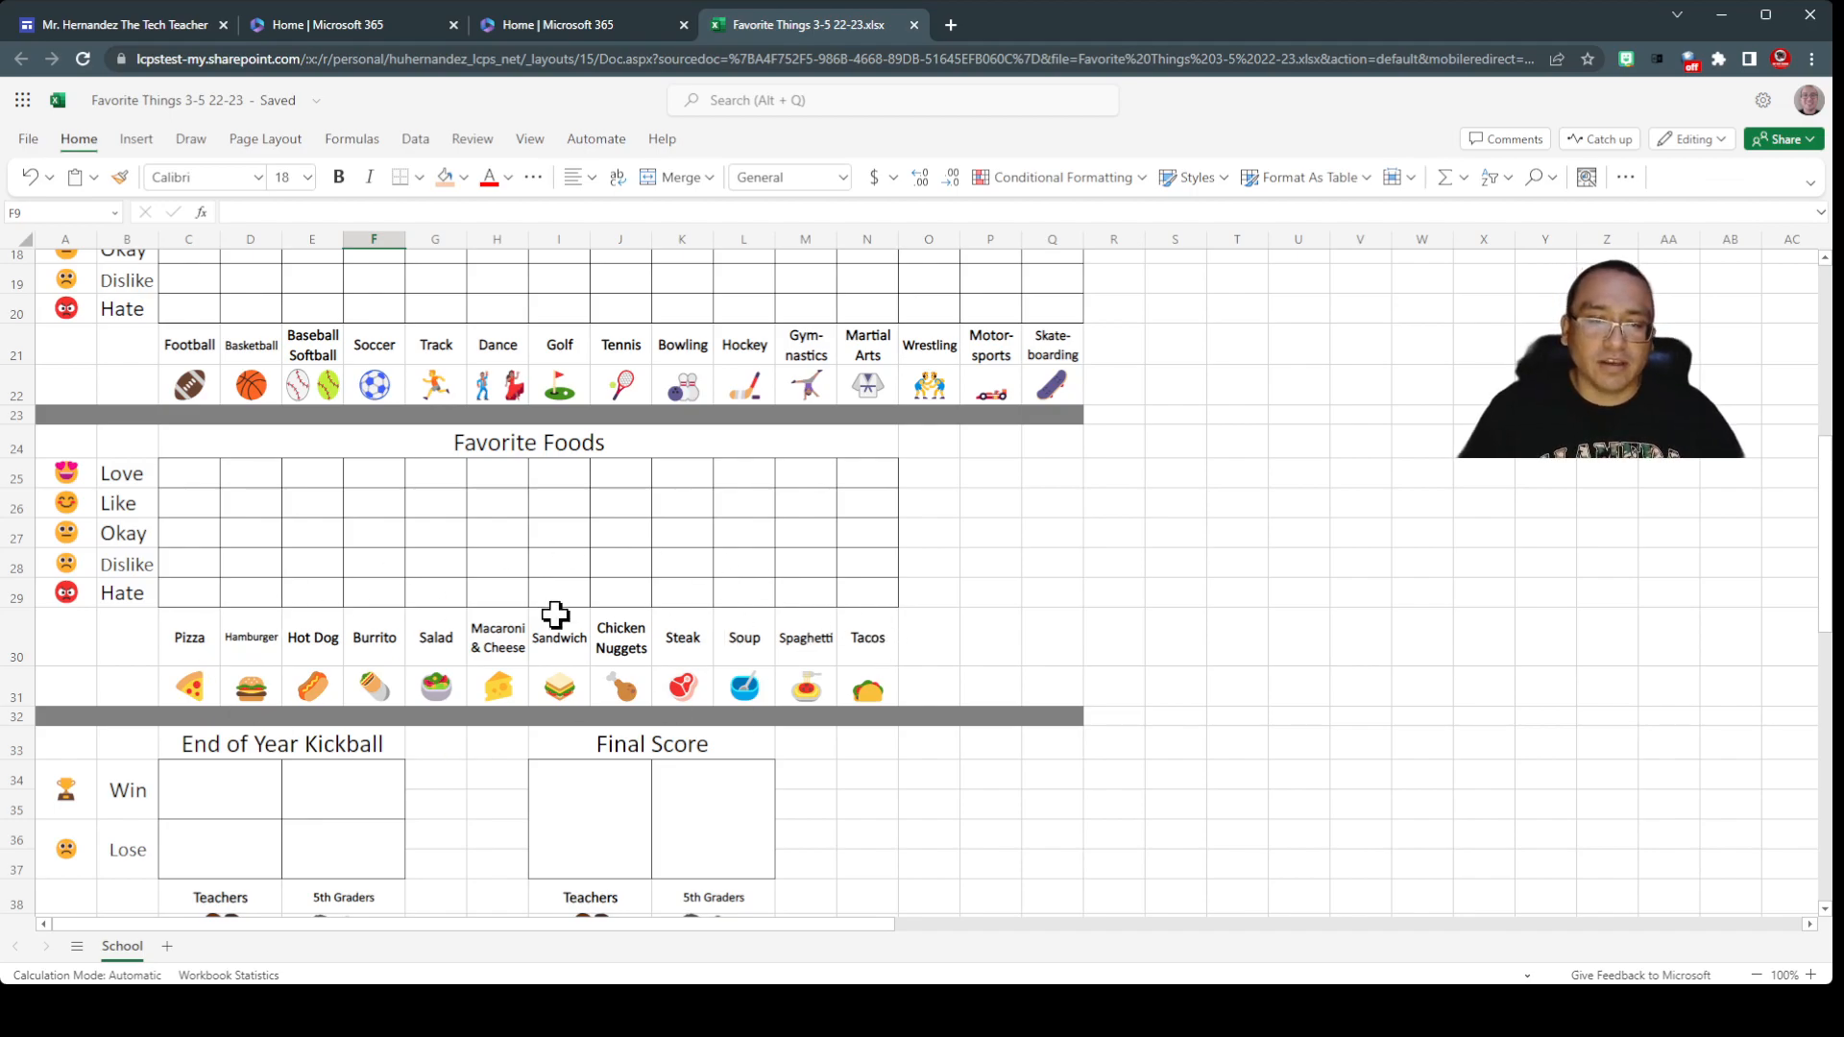
scroll(227, 642, down, 1)
scroll(228, 642, down, 2)
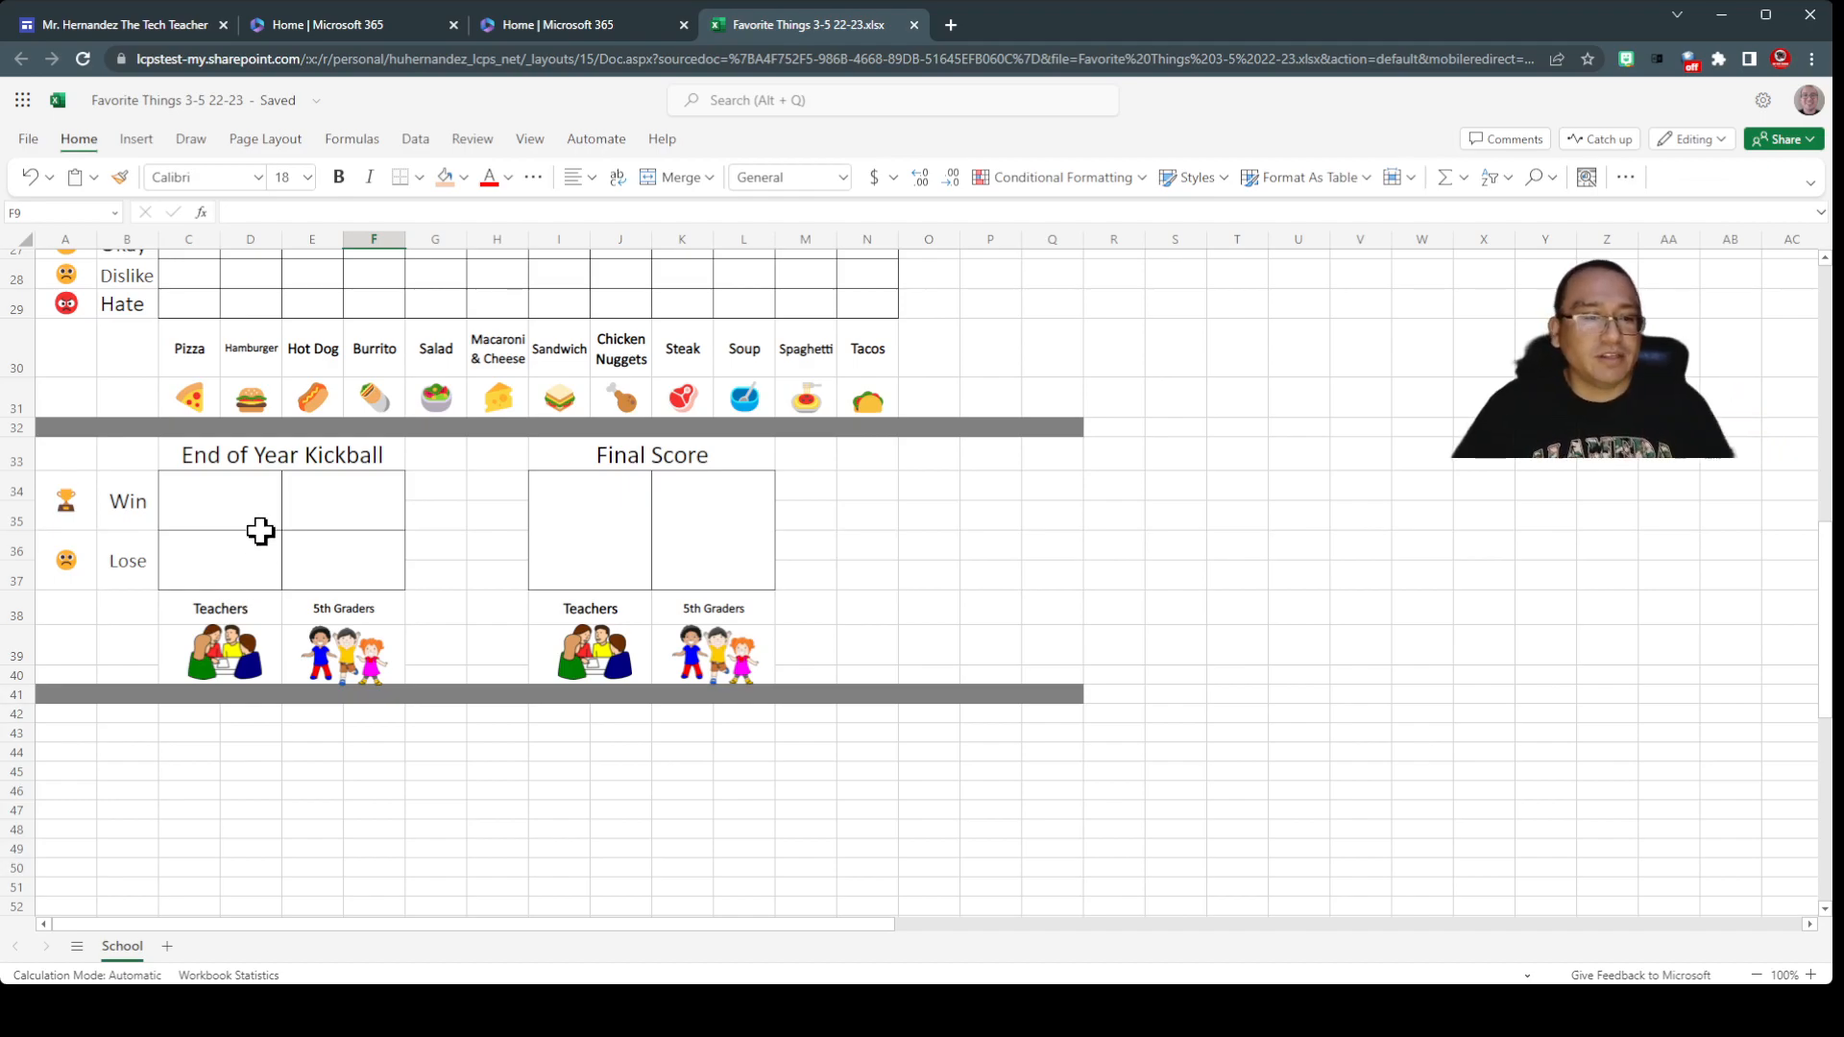
click(220, 497)
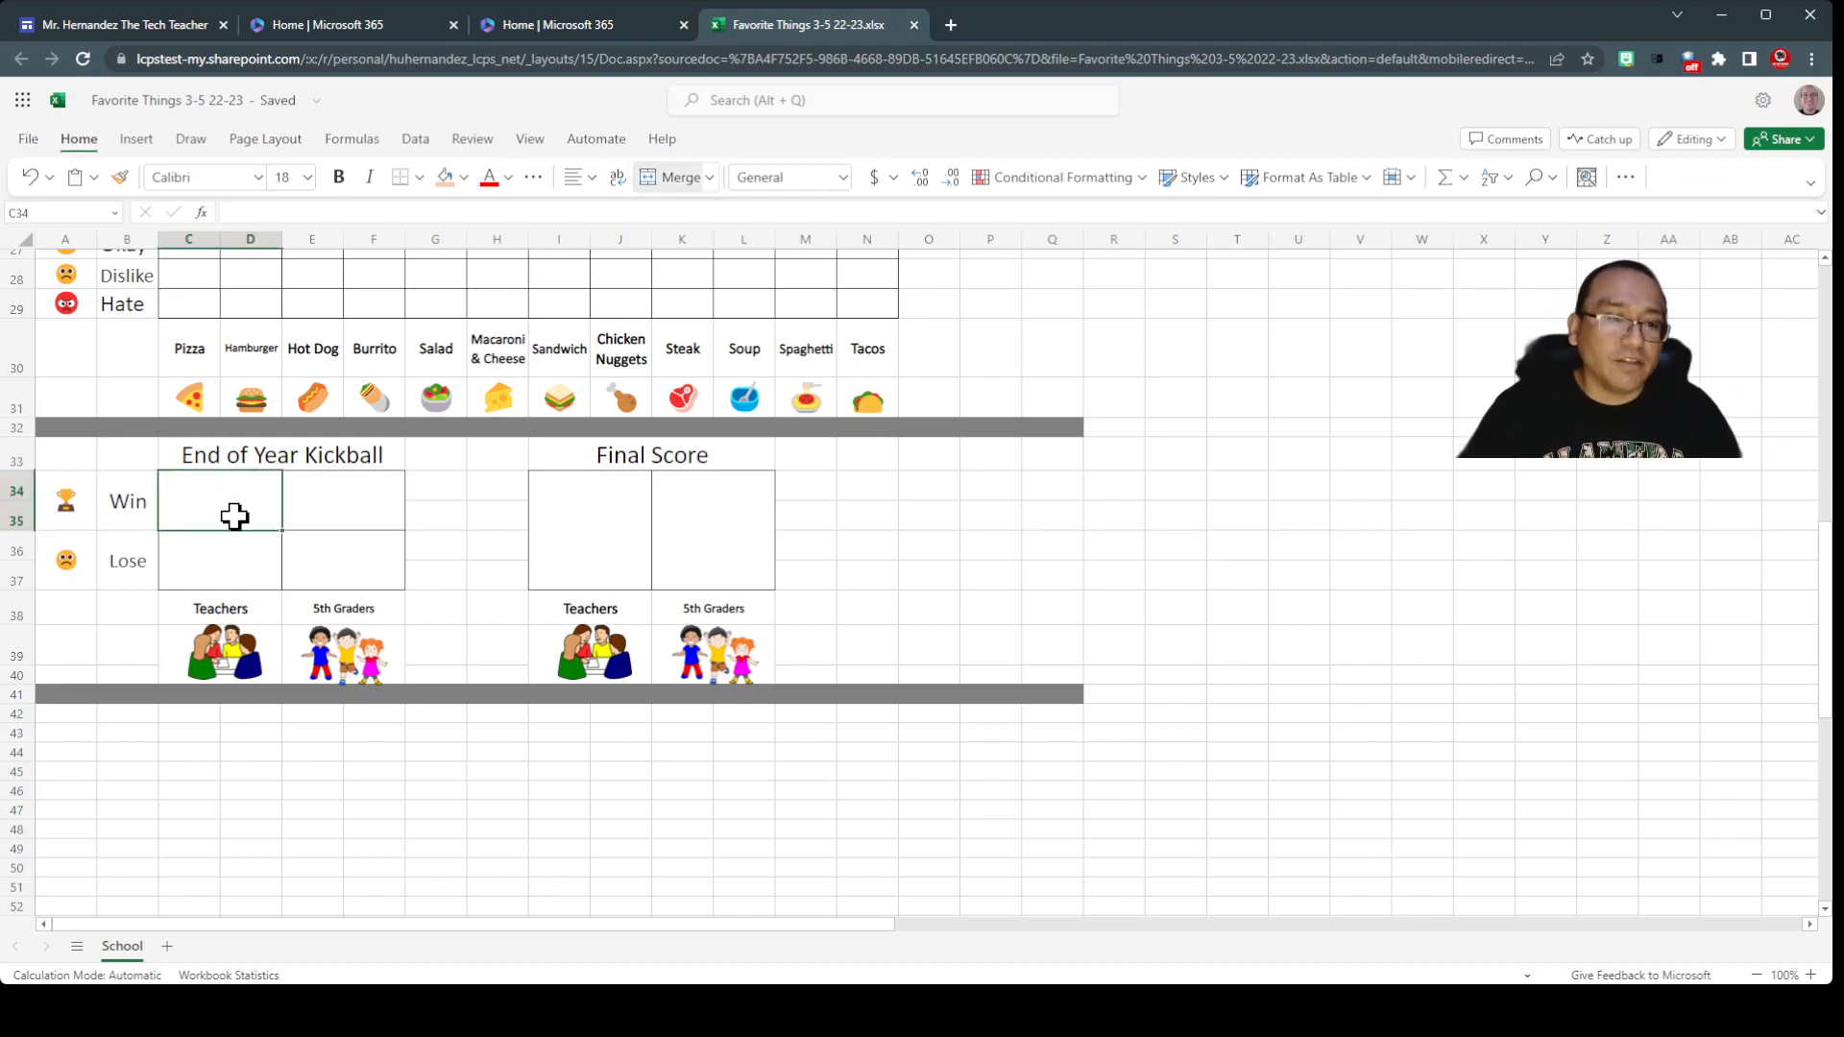
click(443, 177)
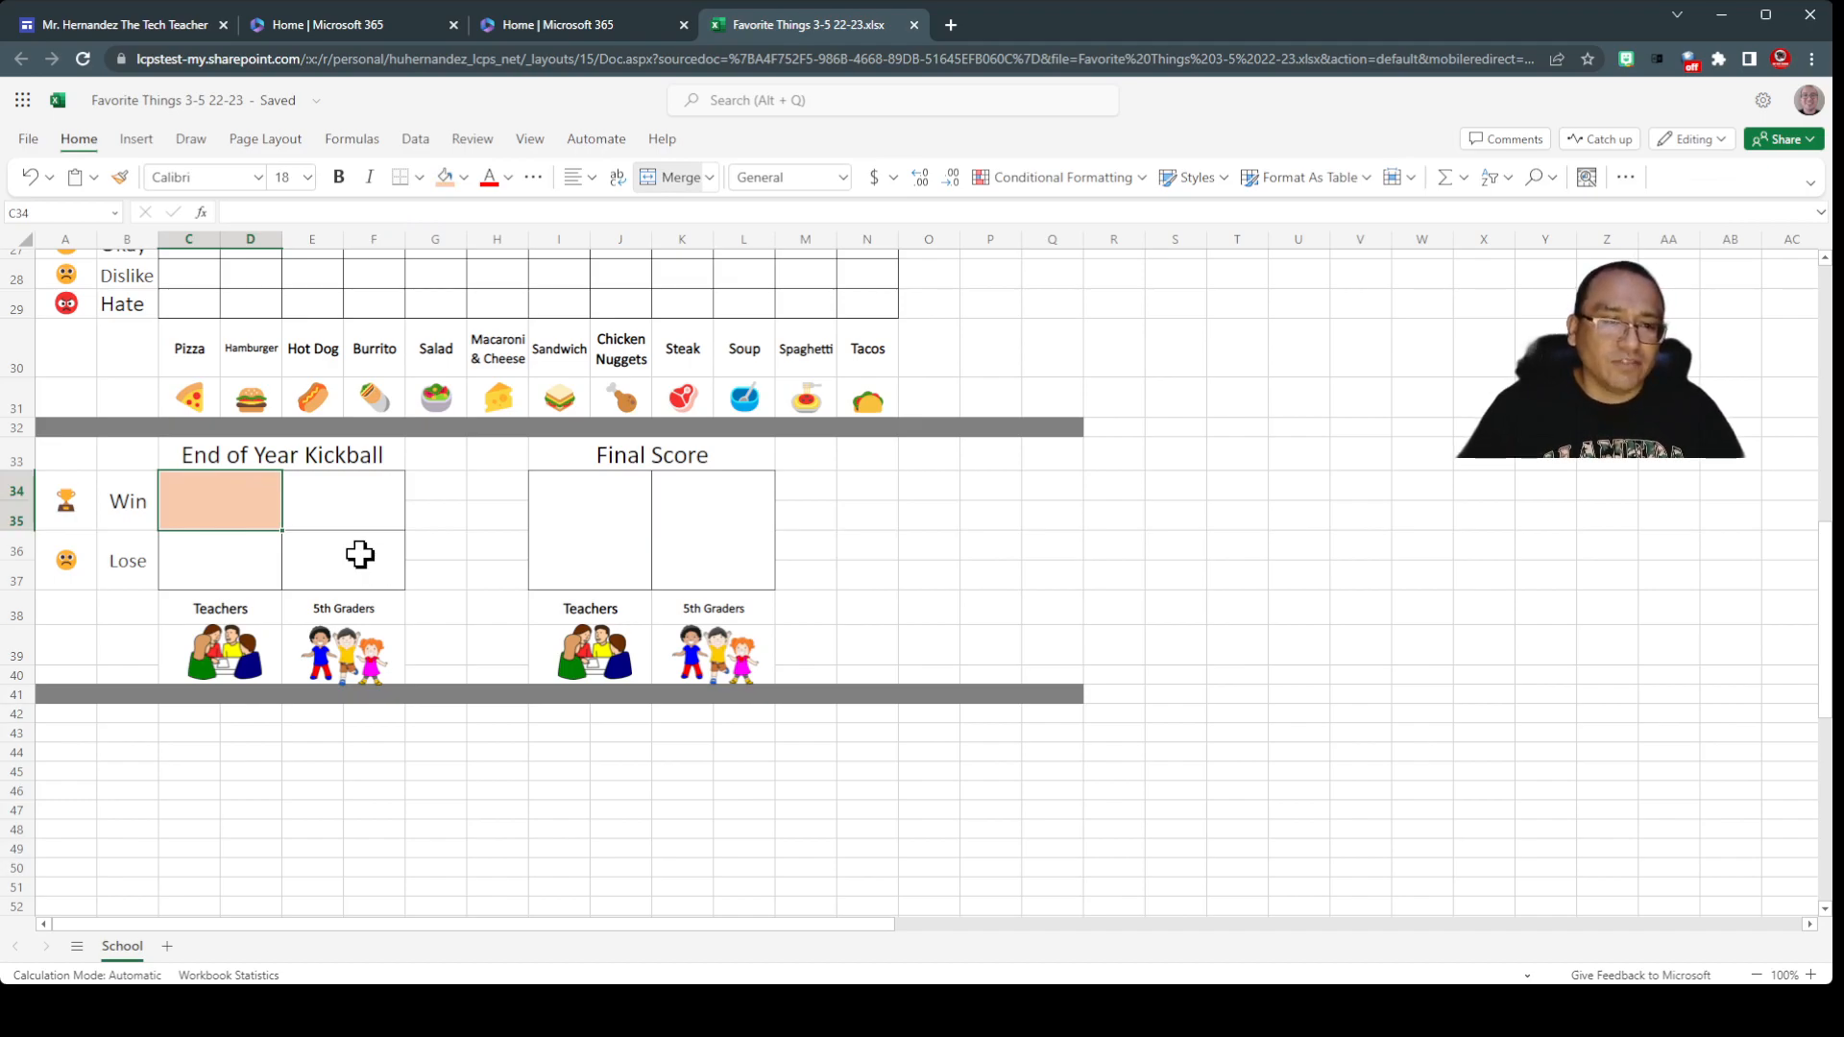
click(30, 177)
Fill the Teachers' Lose cell and the 5th Graders' Win cell of the End of Year Kickball chart with light orange
click(226, 576)
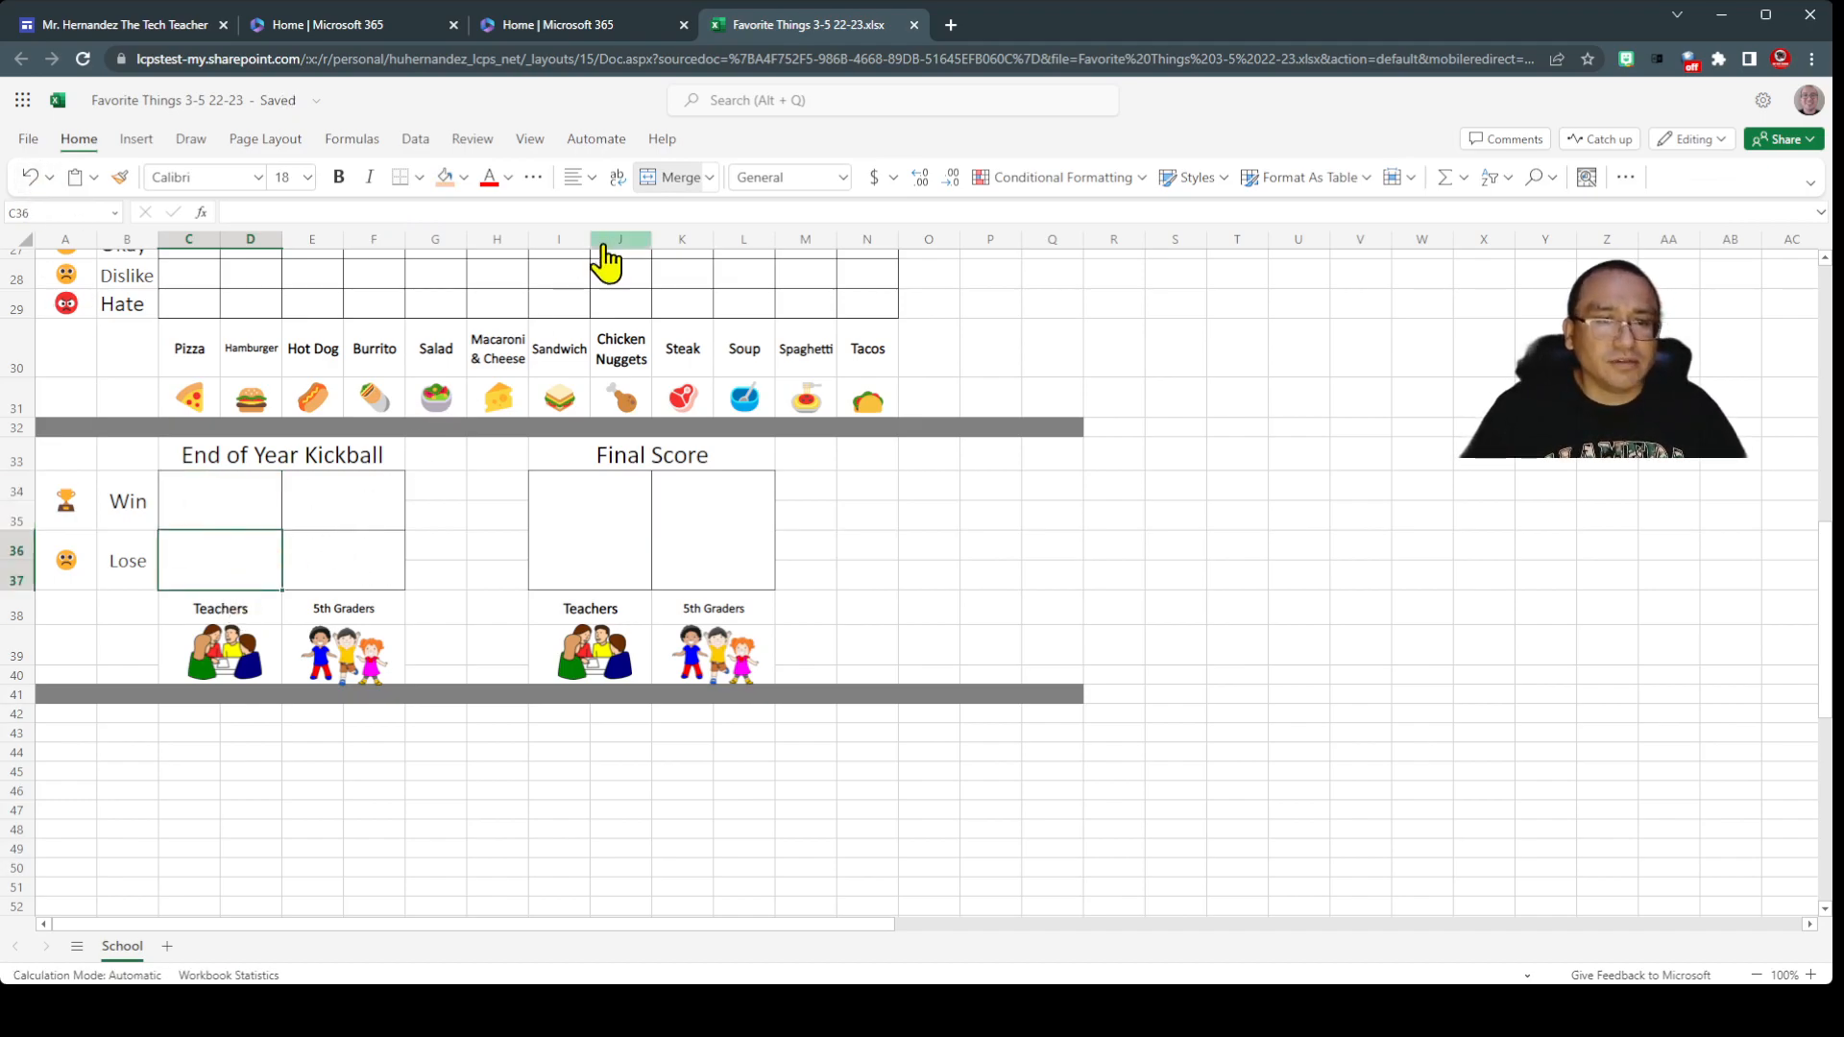
click(444, 178)
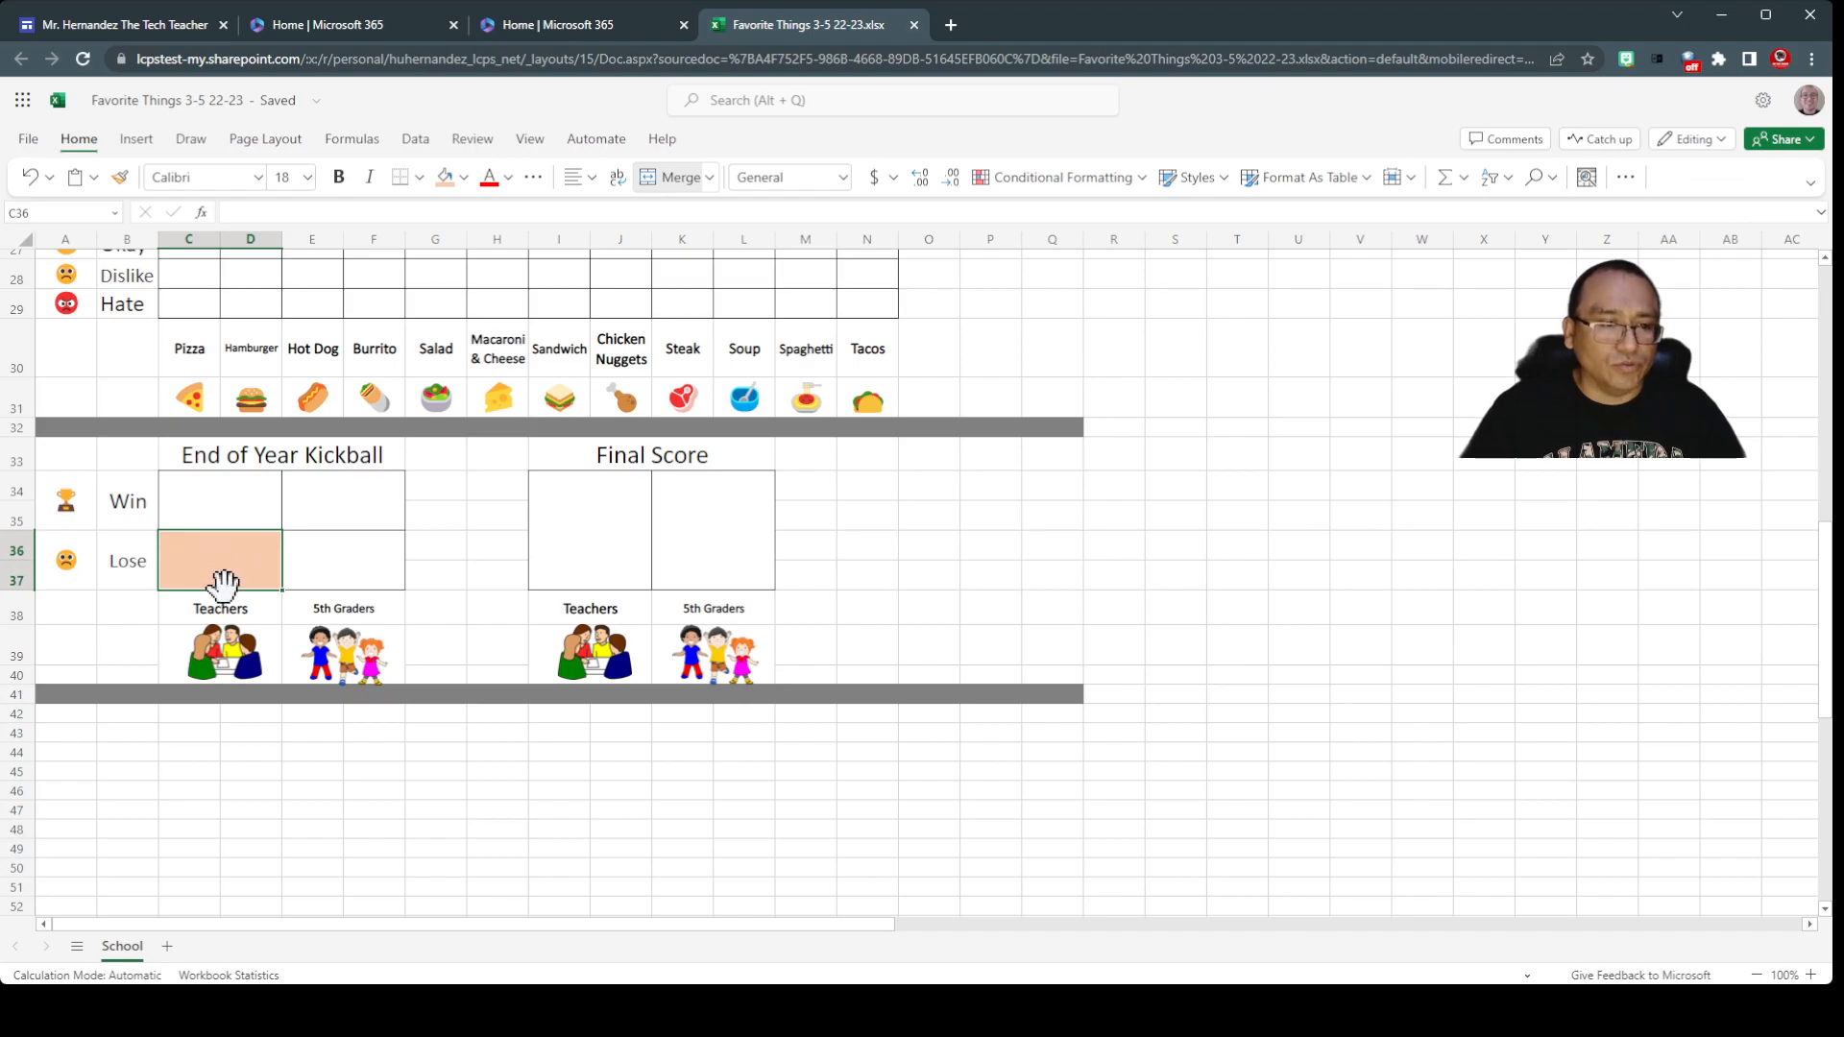
click(351, 492)
click(443, 178)
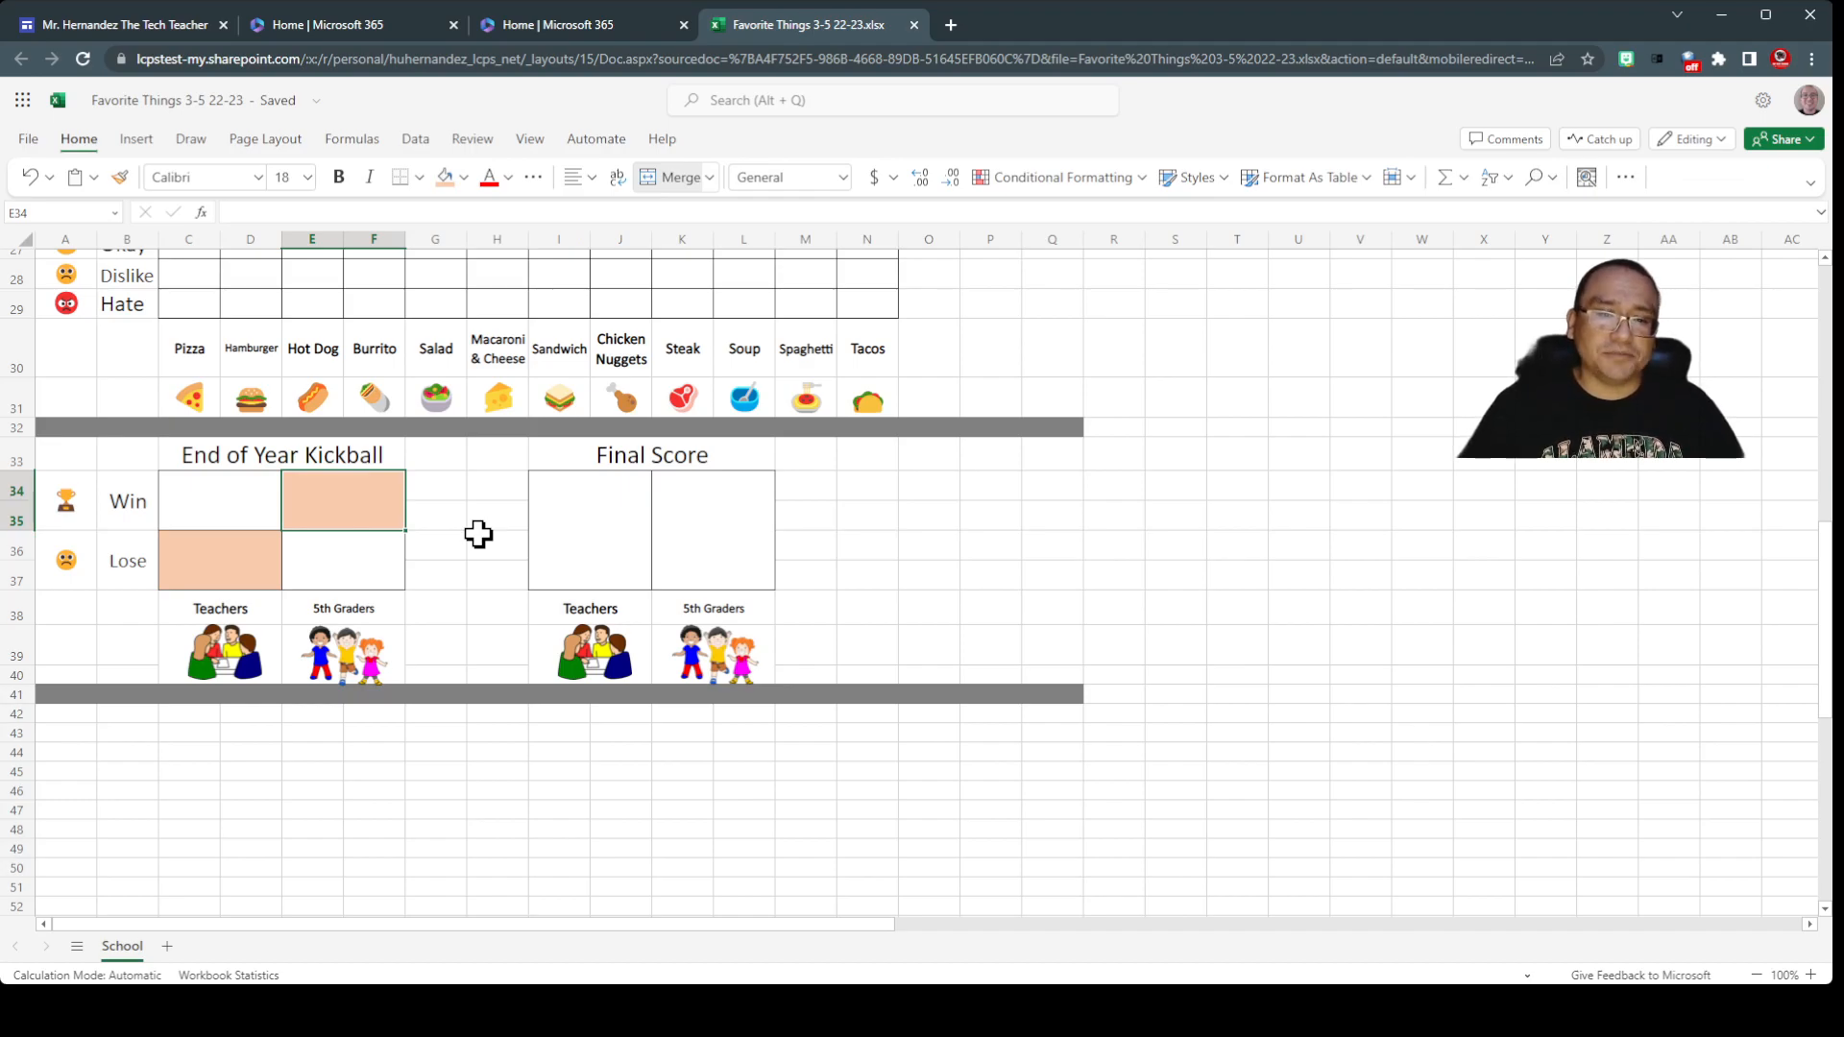
Enter a Final Score of 2 for the Teachers and 10 for the 5th Graders
double_click(598, 538)
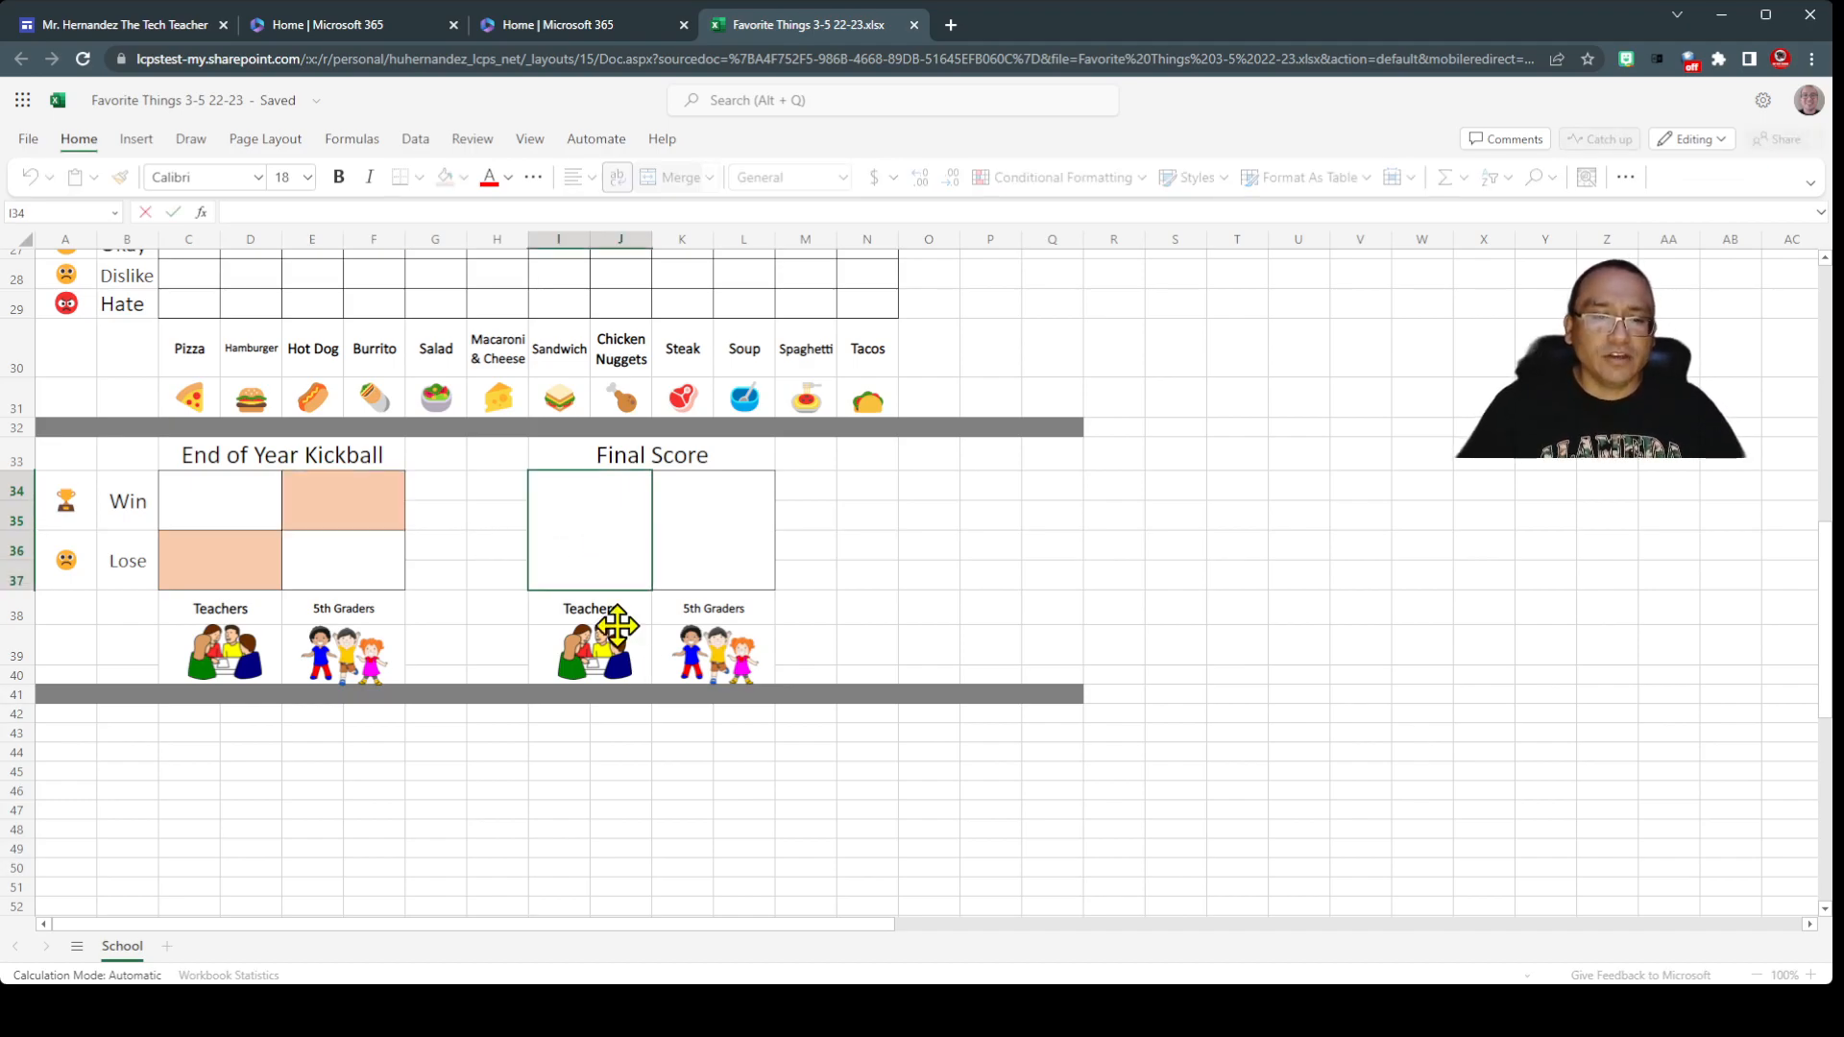
click(690, 535)
double_click(574, 531)
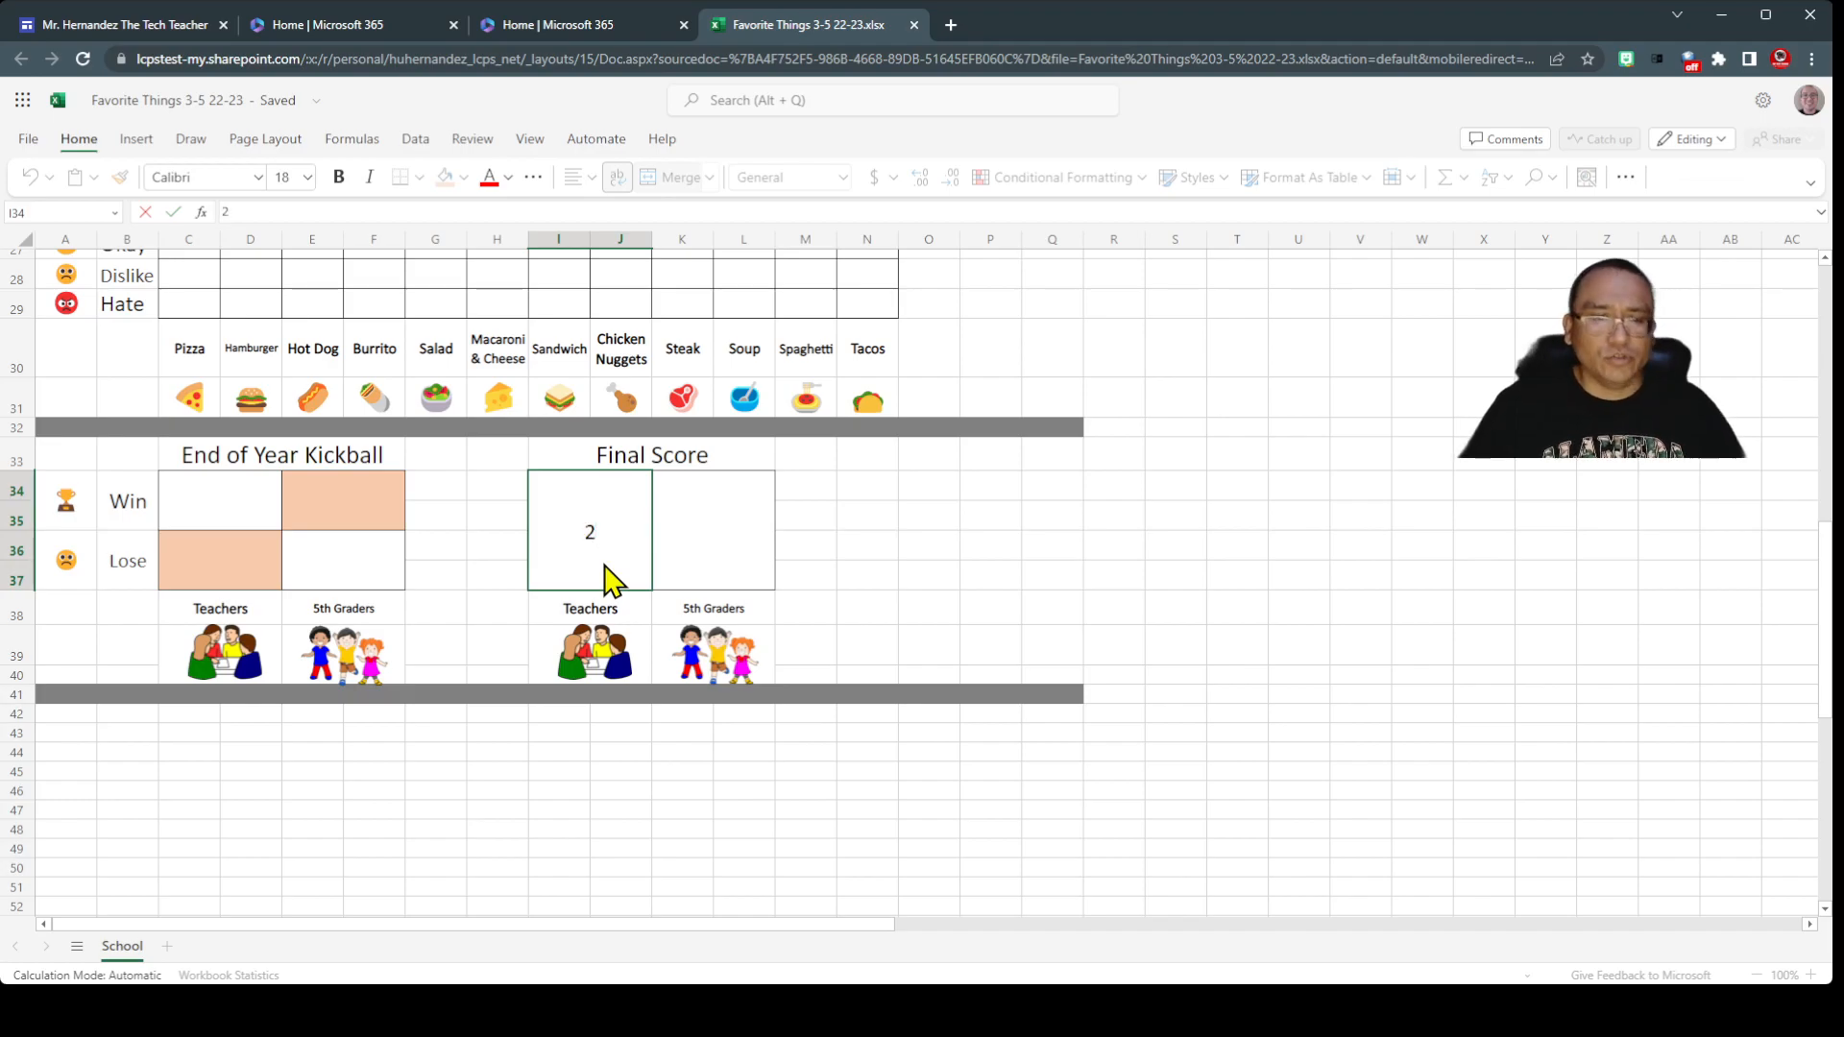
click(737, 533)
double_click(741, 532)
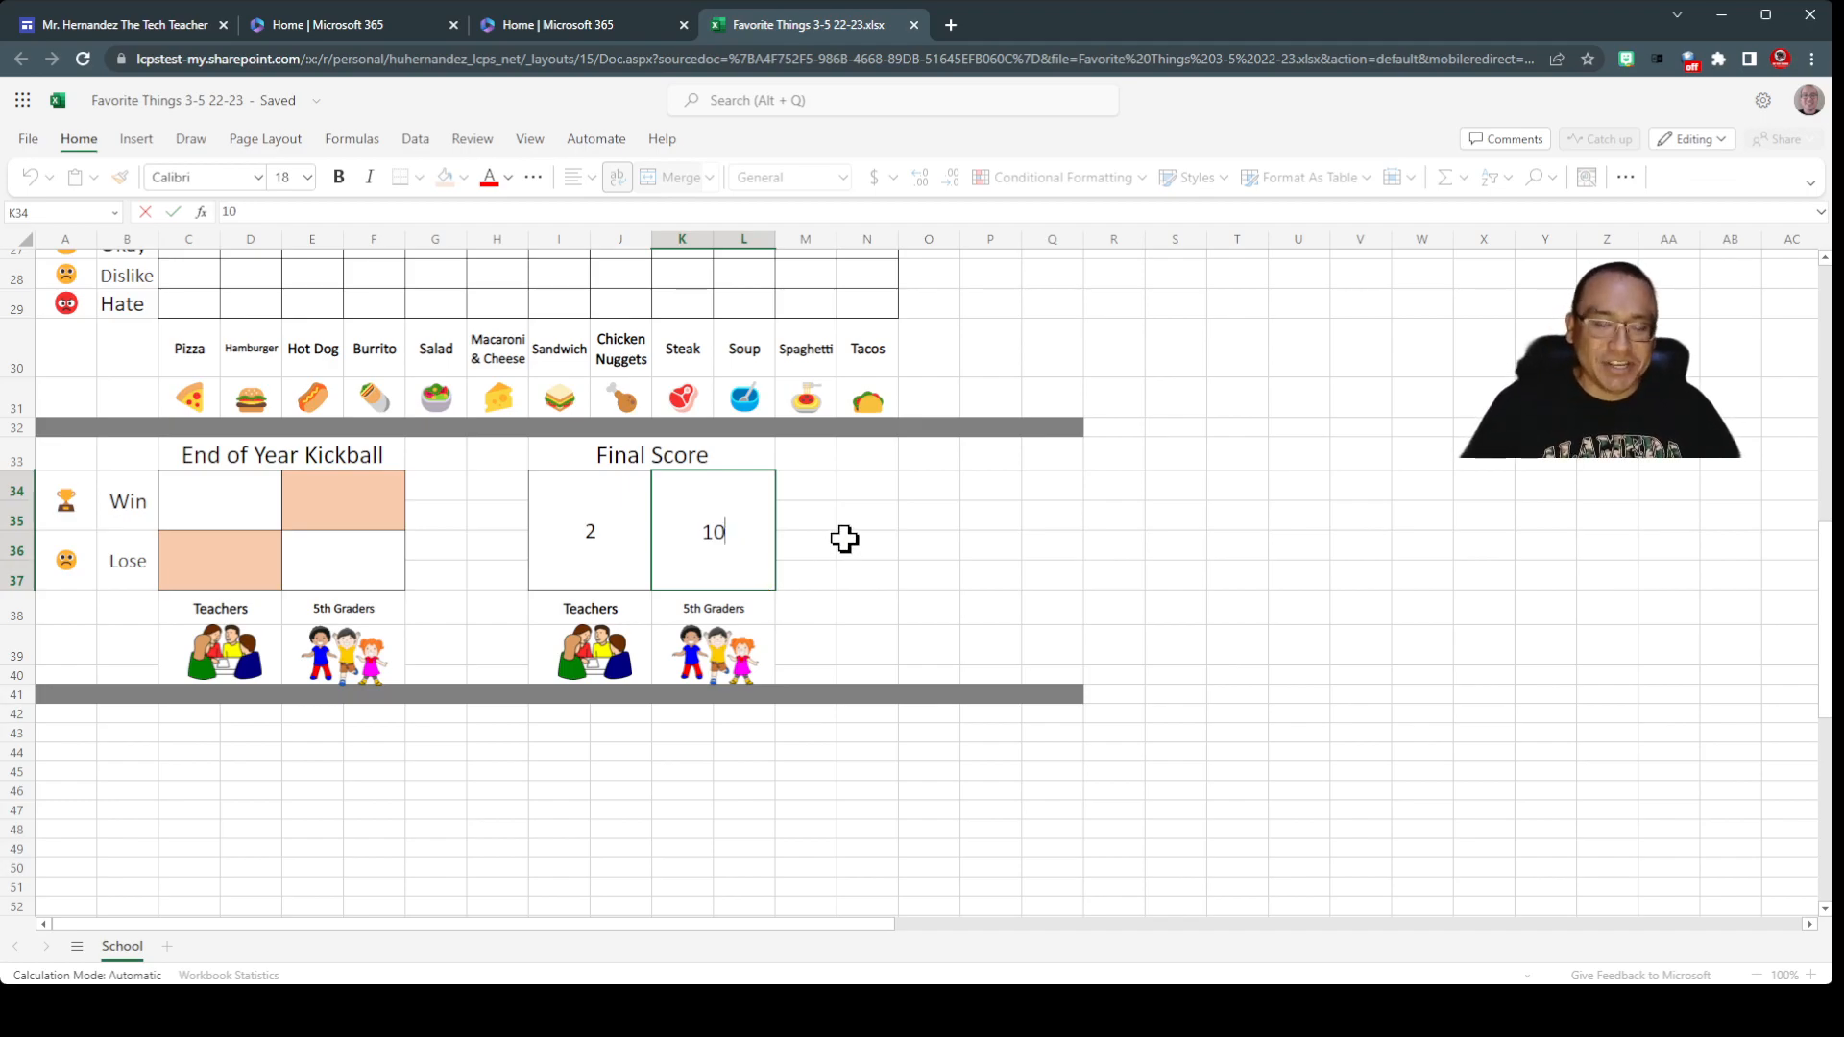
click(823, 480)
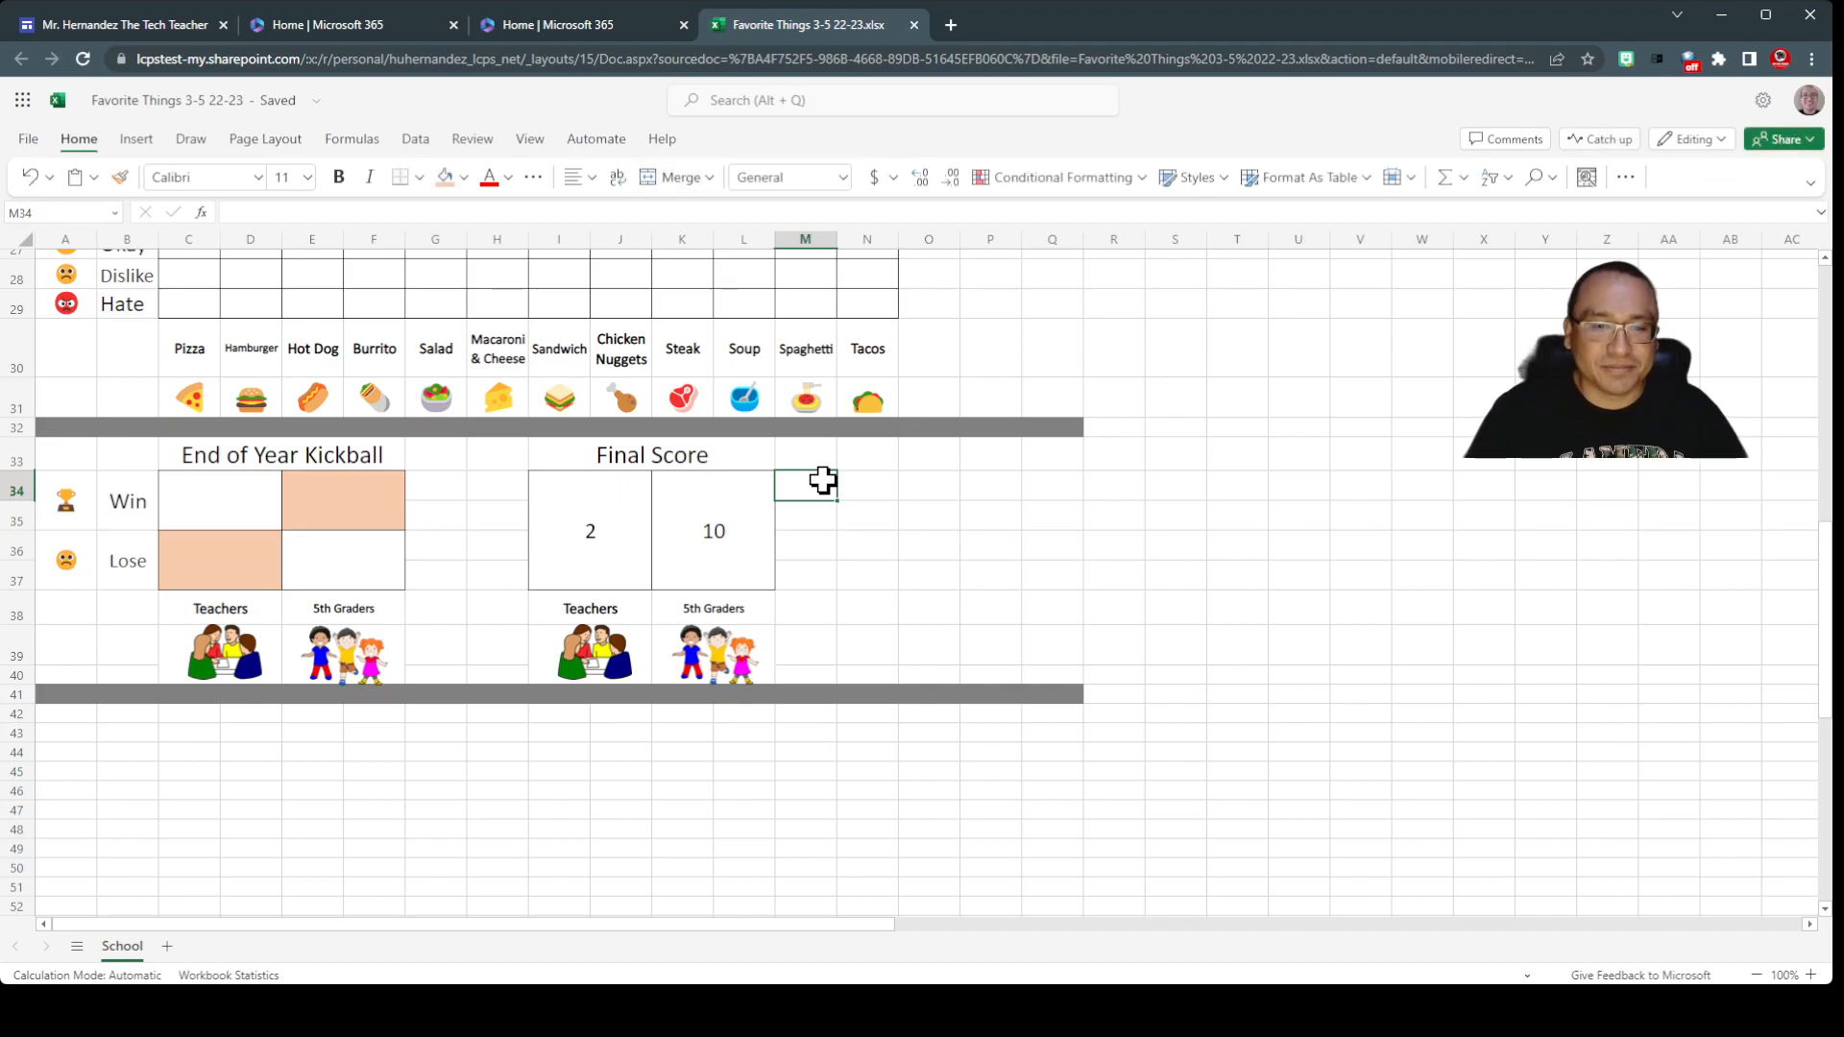
Undo both Final Score entries and the fills on the Teachers' Lose and 5th Graders' Win cells of the kickball chart
click(593, 525)
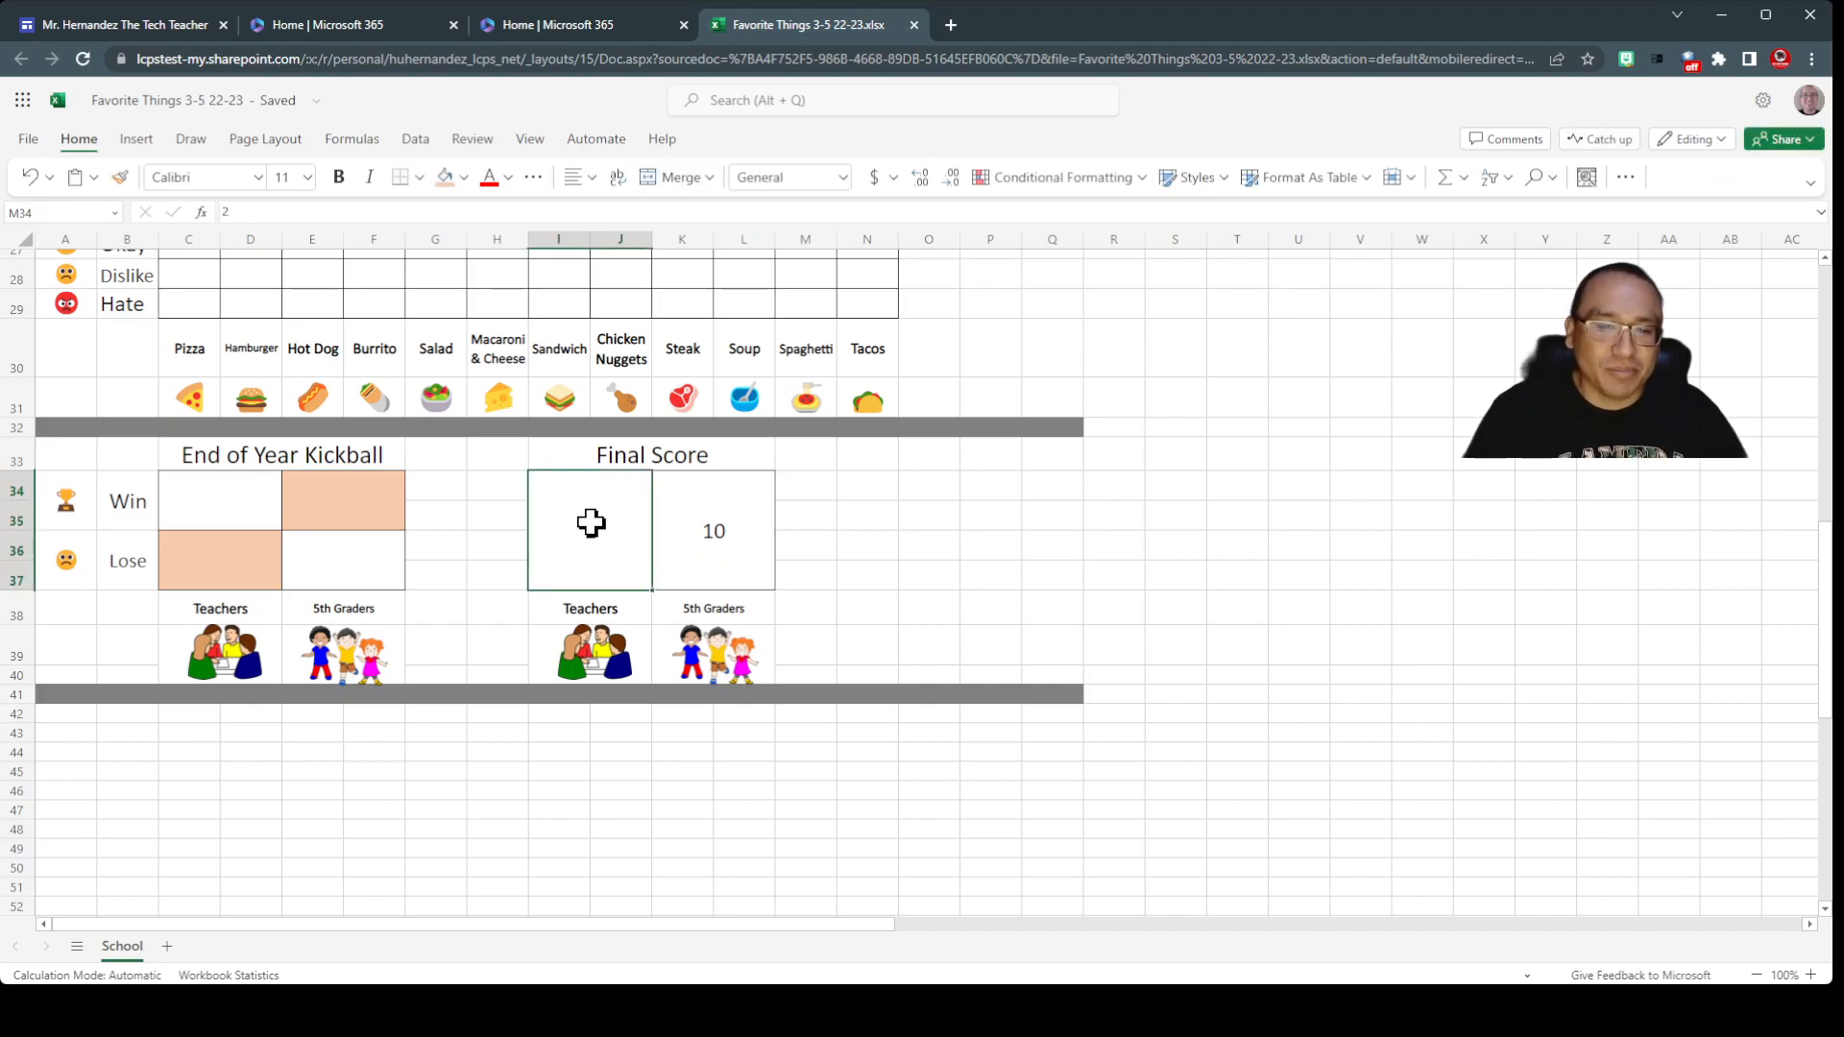
click(224, 498)
click(29, 180)
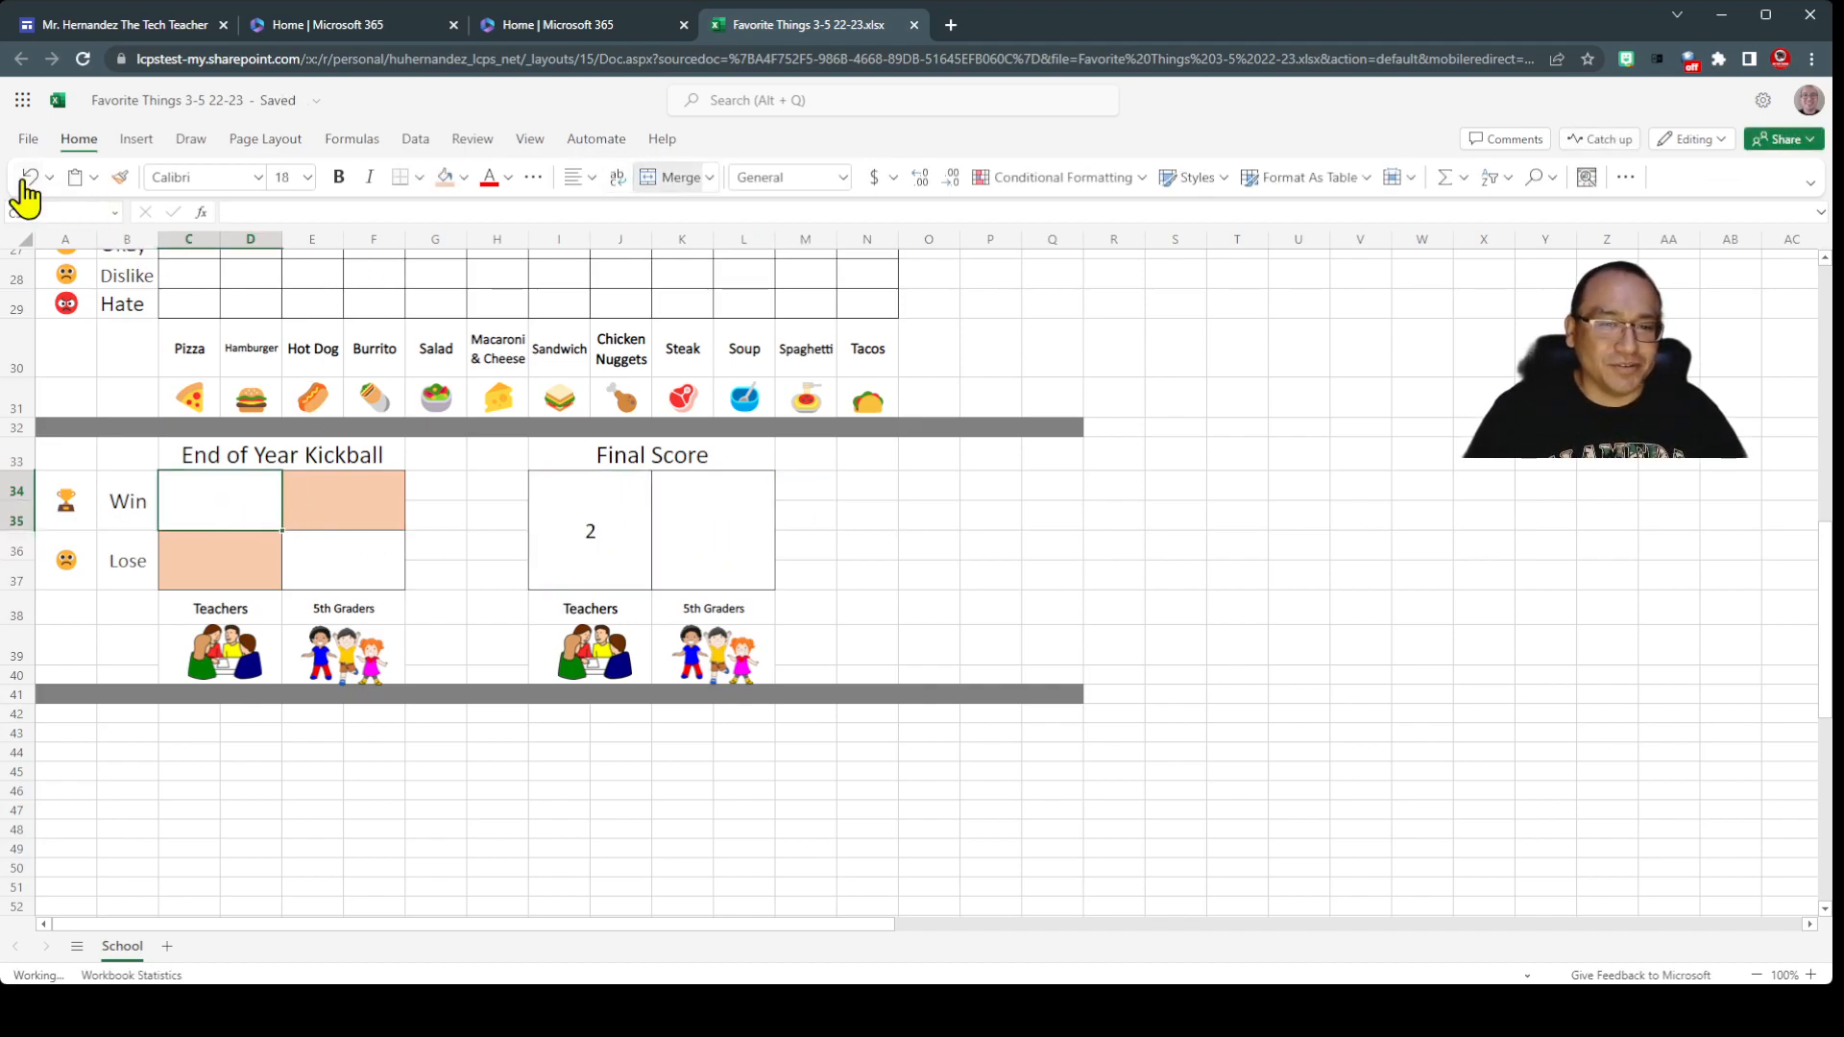
click(28, 180)
click(28, 180)
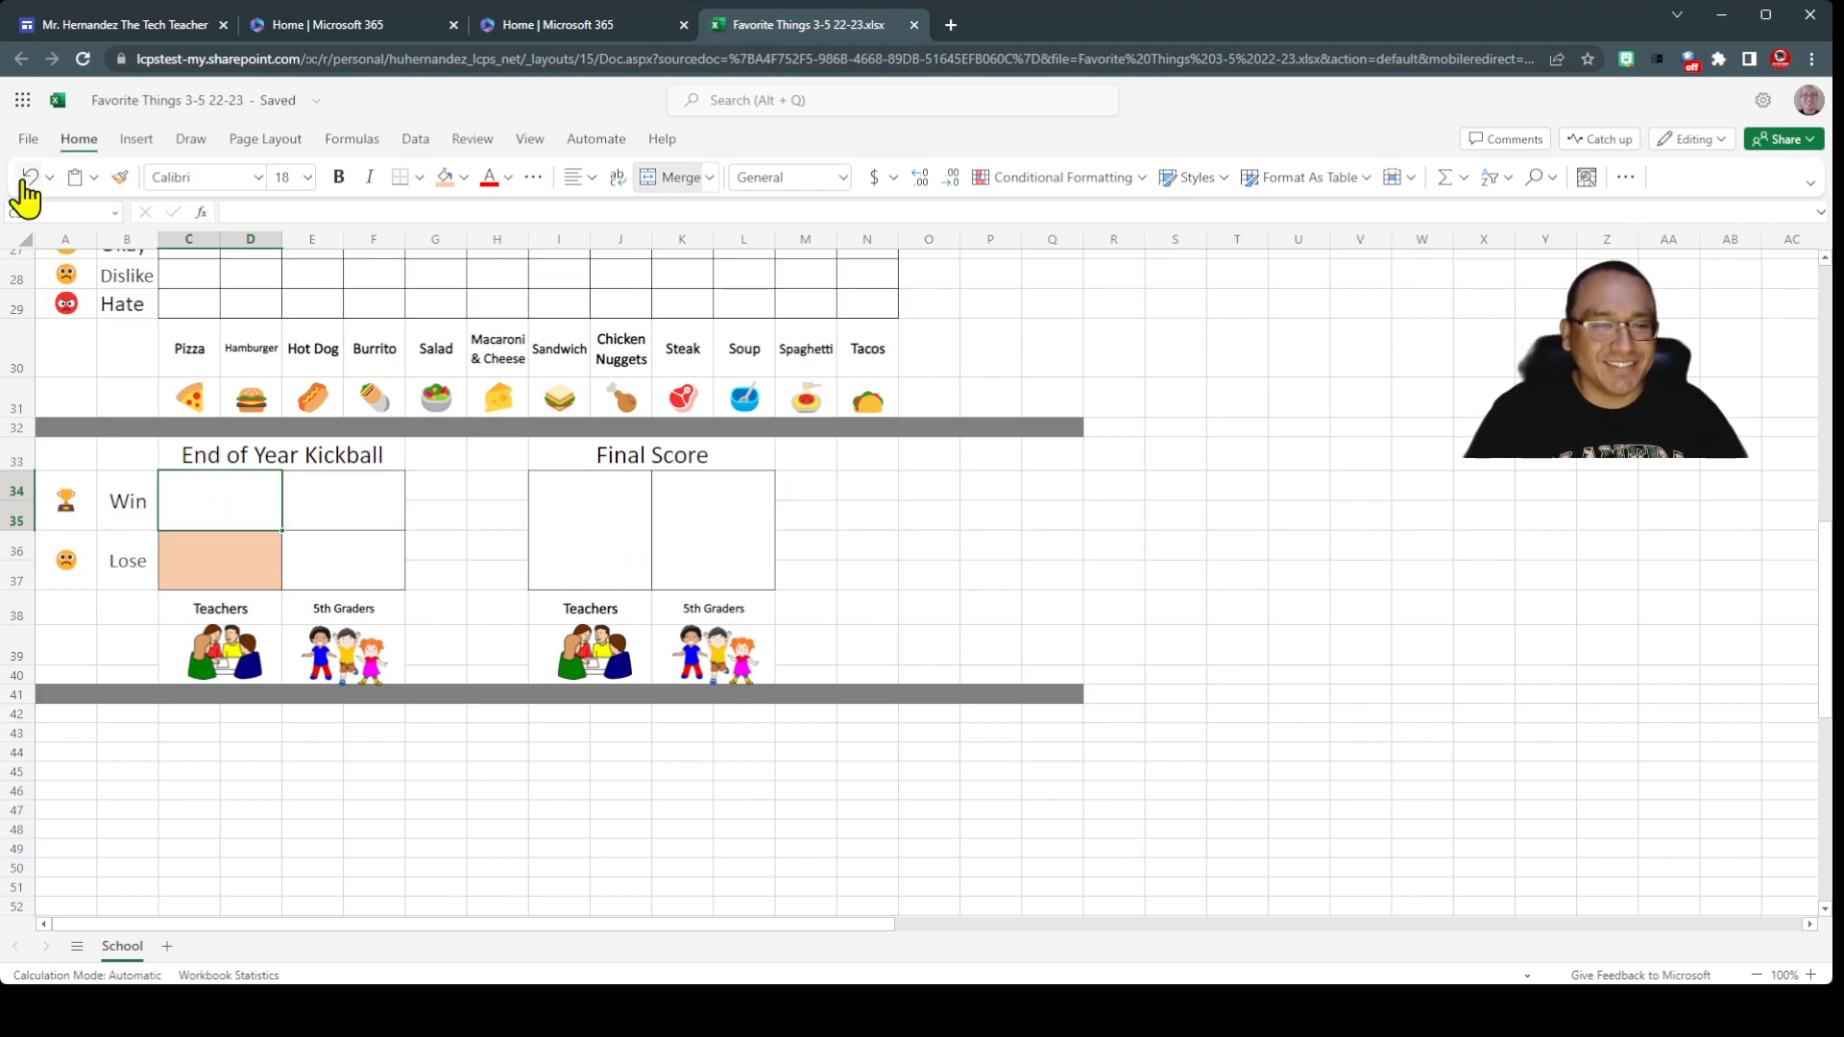
click(29, 180)
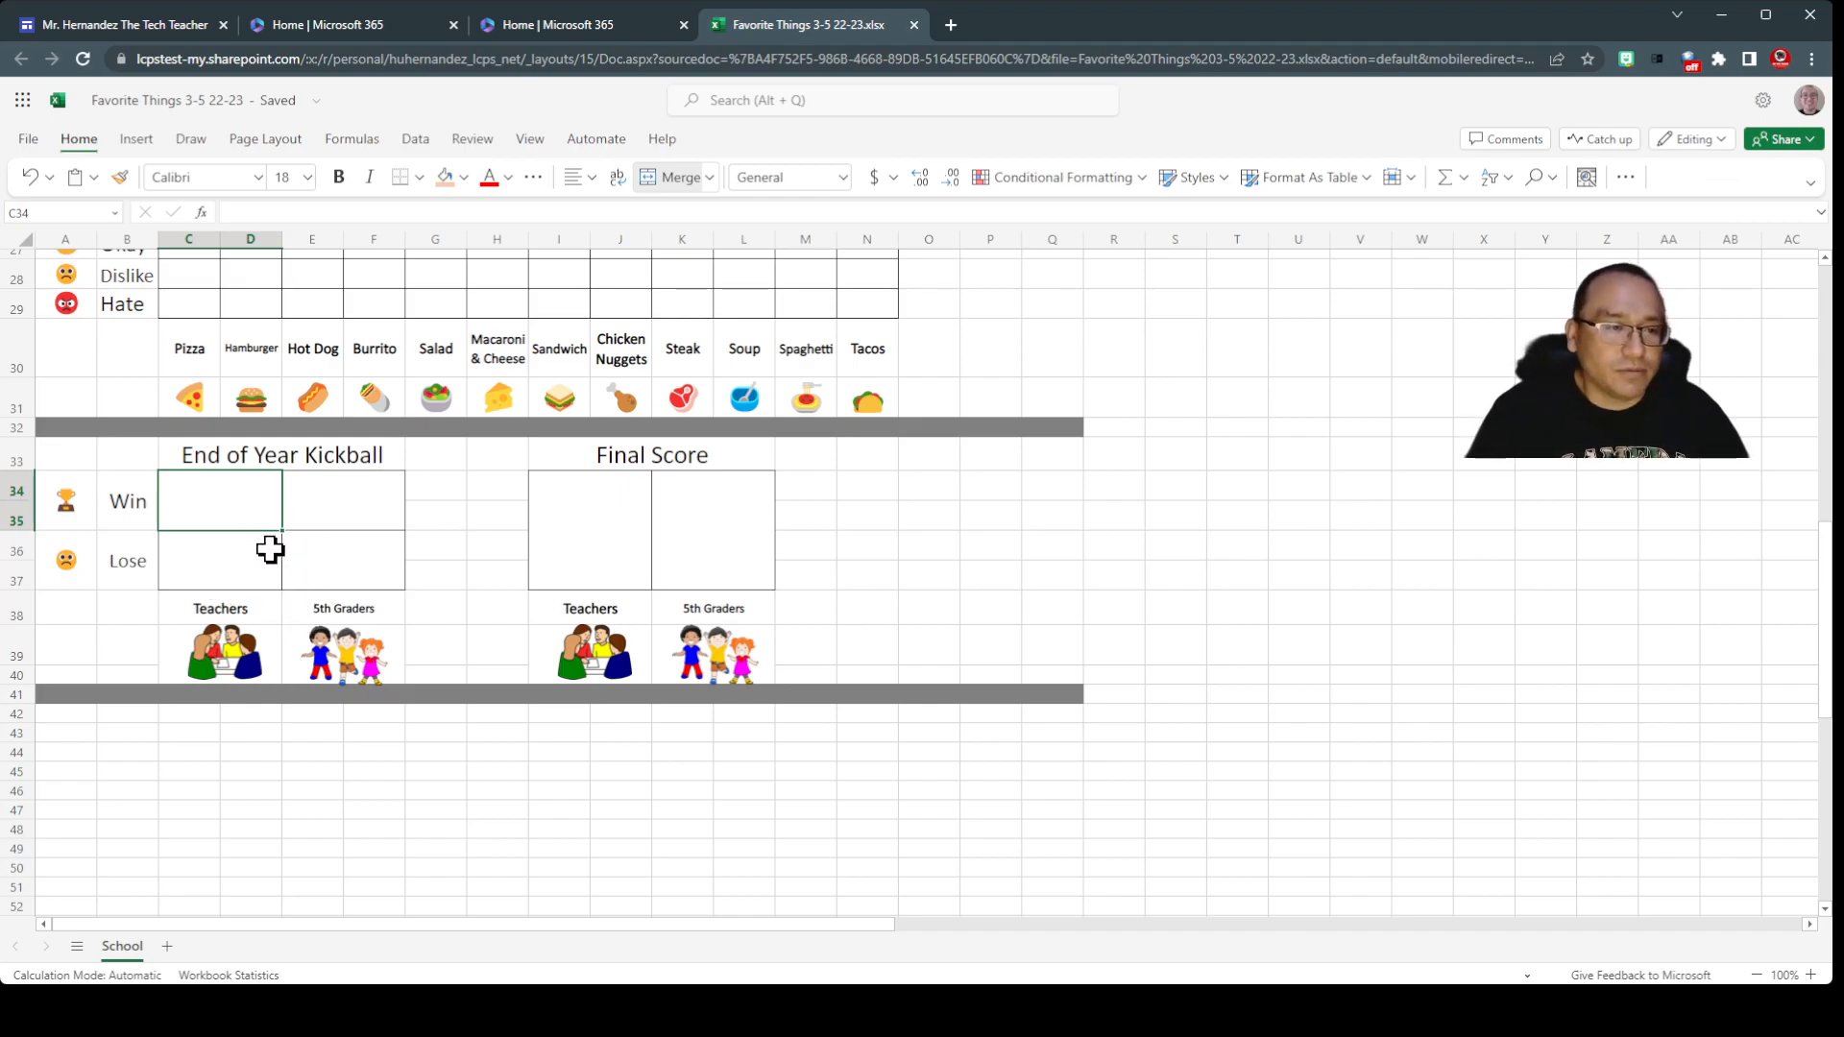
Fill the Teachers' Win cell and the 5th Graders' Lose cell of the End of Year Kickball chart with light orange
click(445, 177)
click(336, 559)
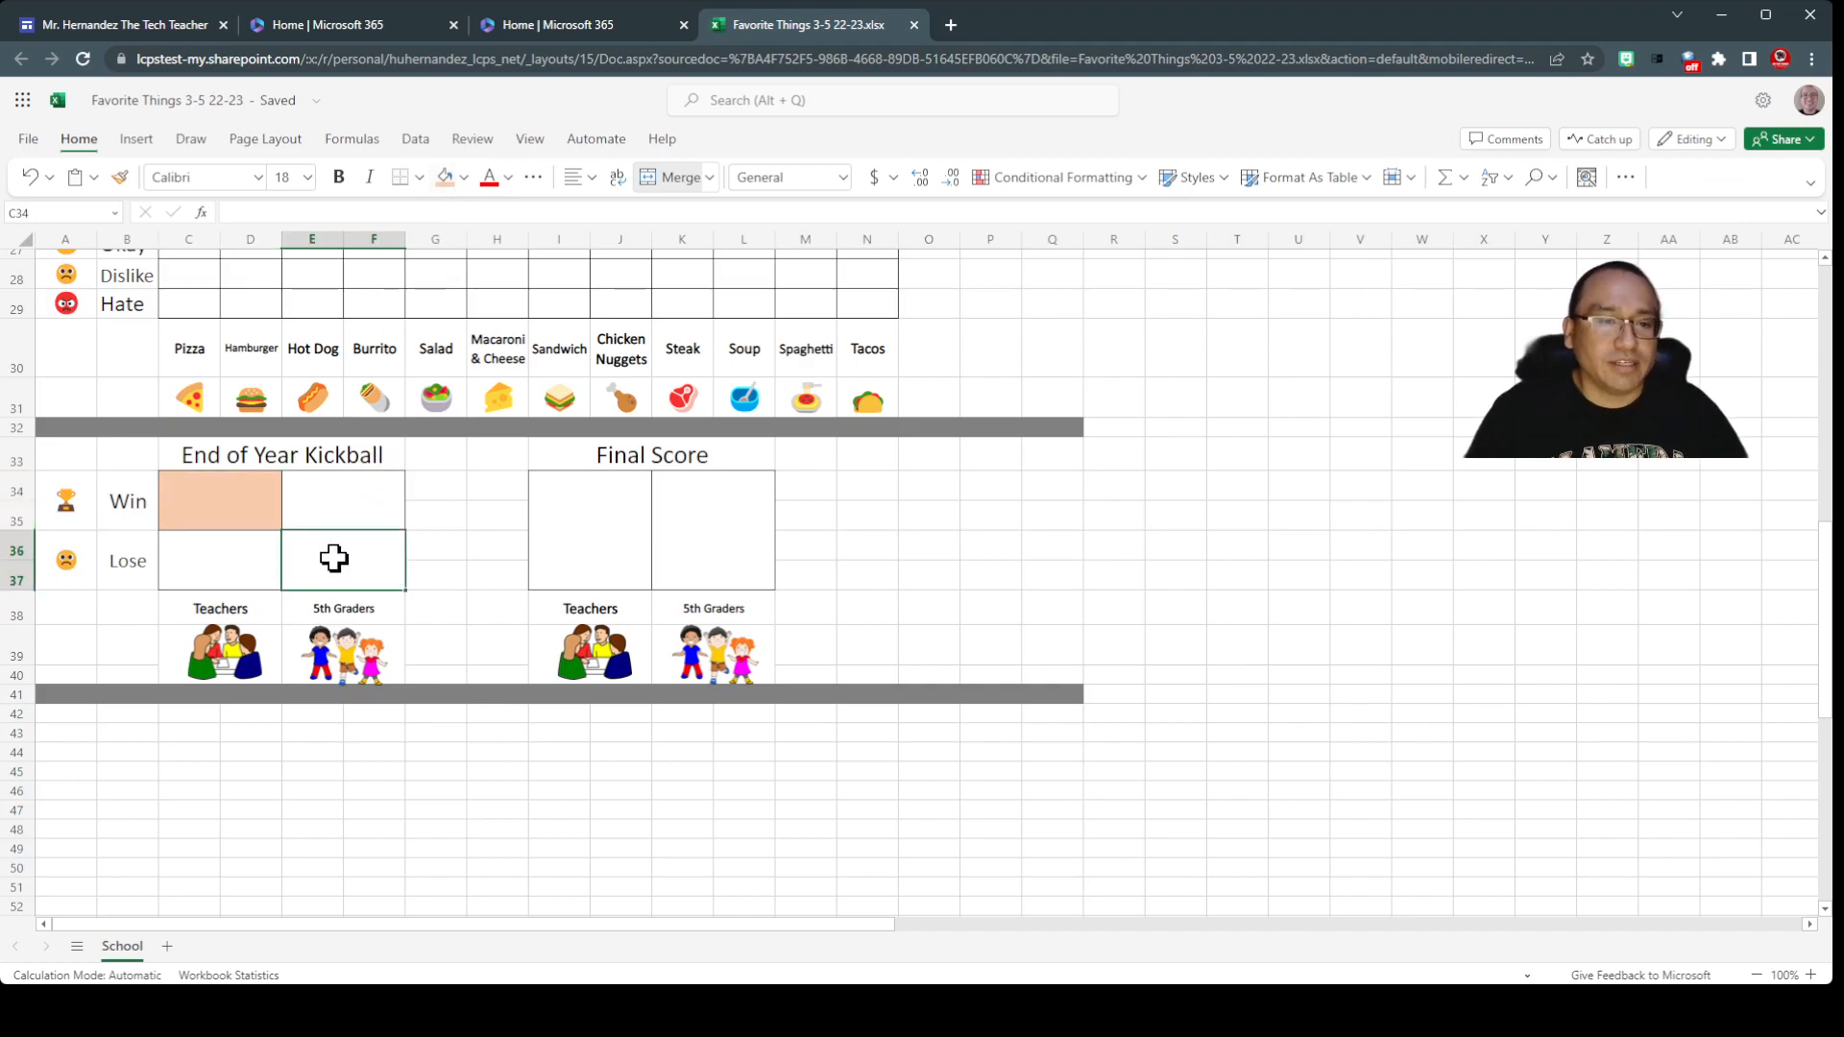
click(461, 178)
click(445, 179)
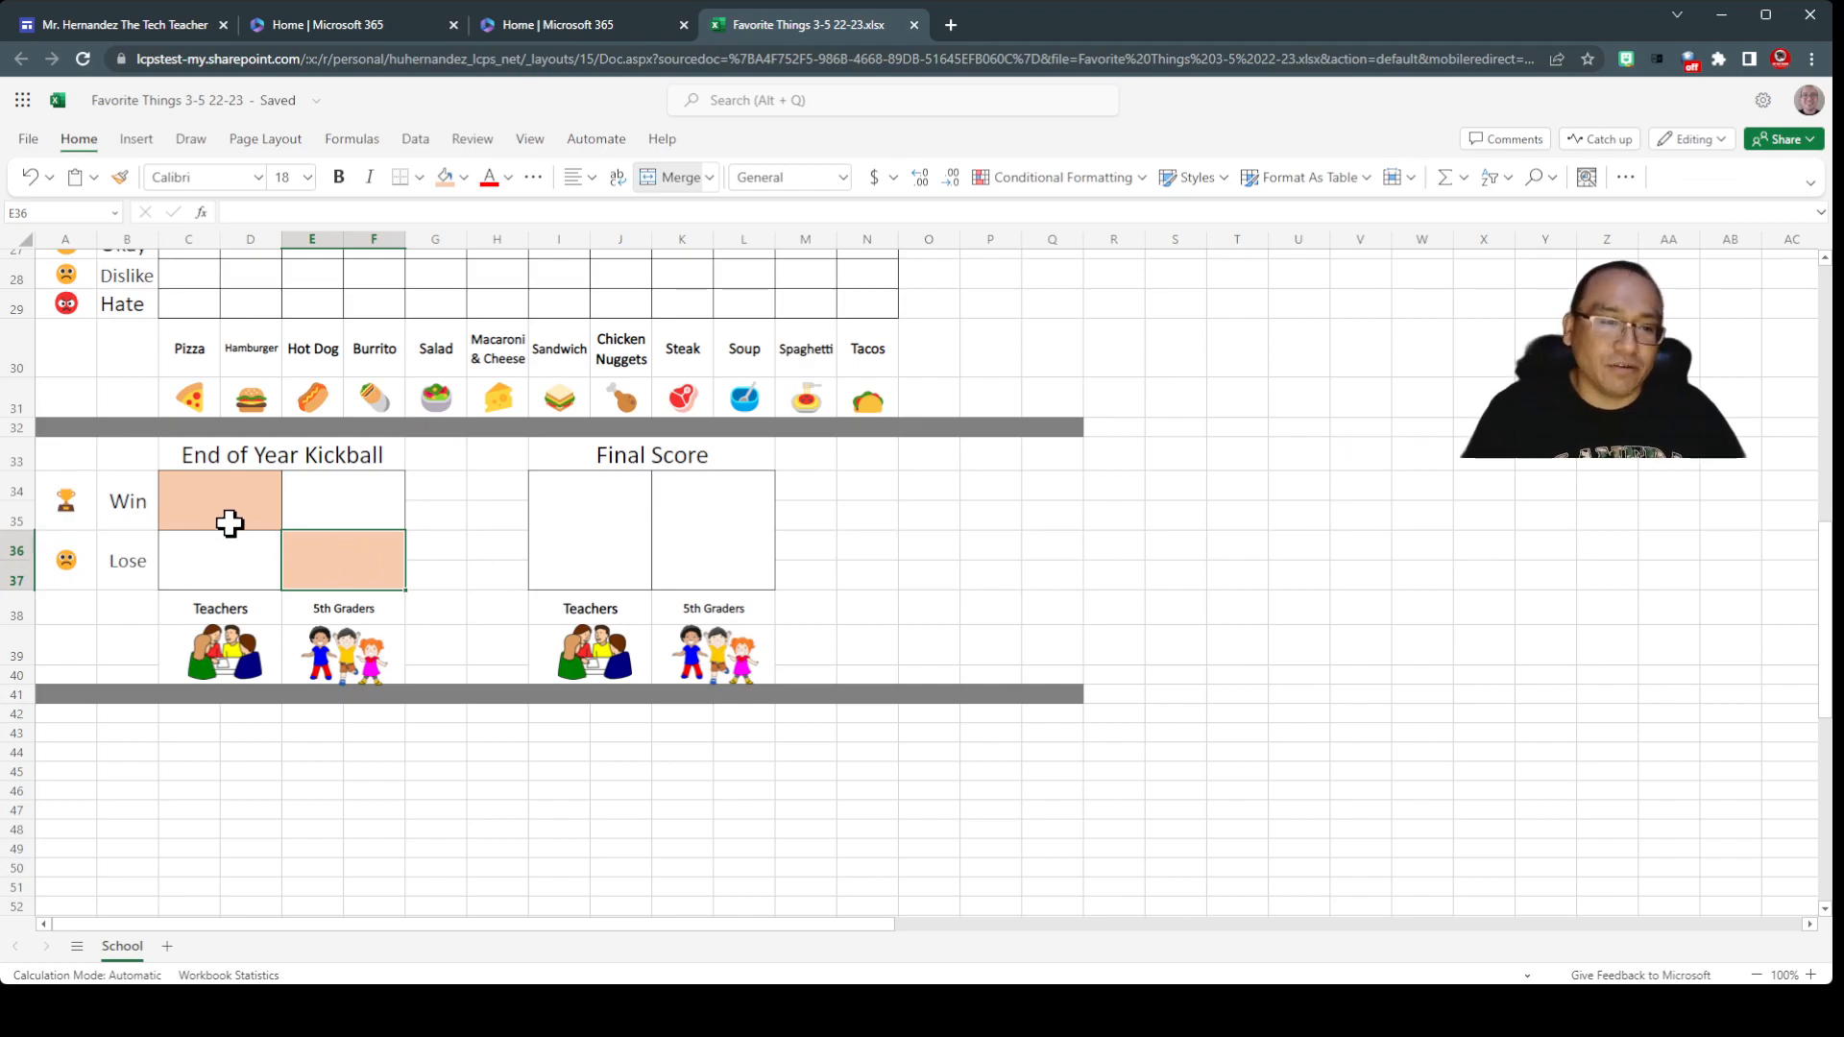
Enter a Final Score of 15 for the Teachers and 10 for the 5th Graders
click(592, 529)
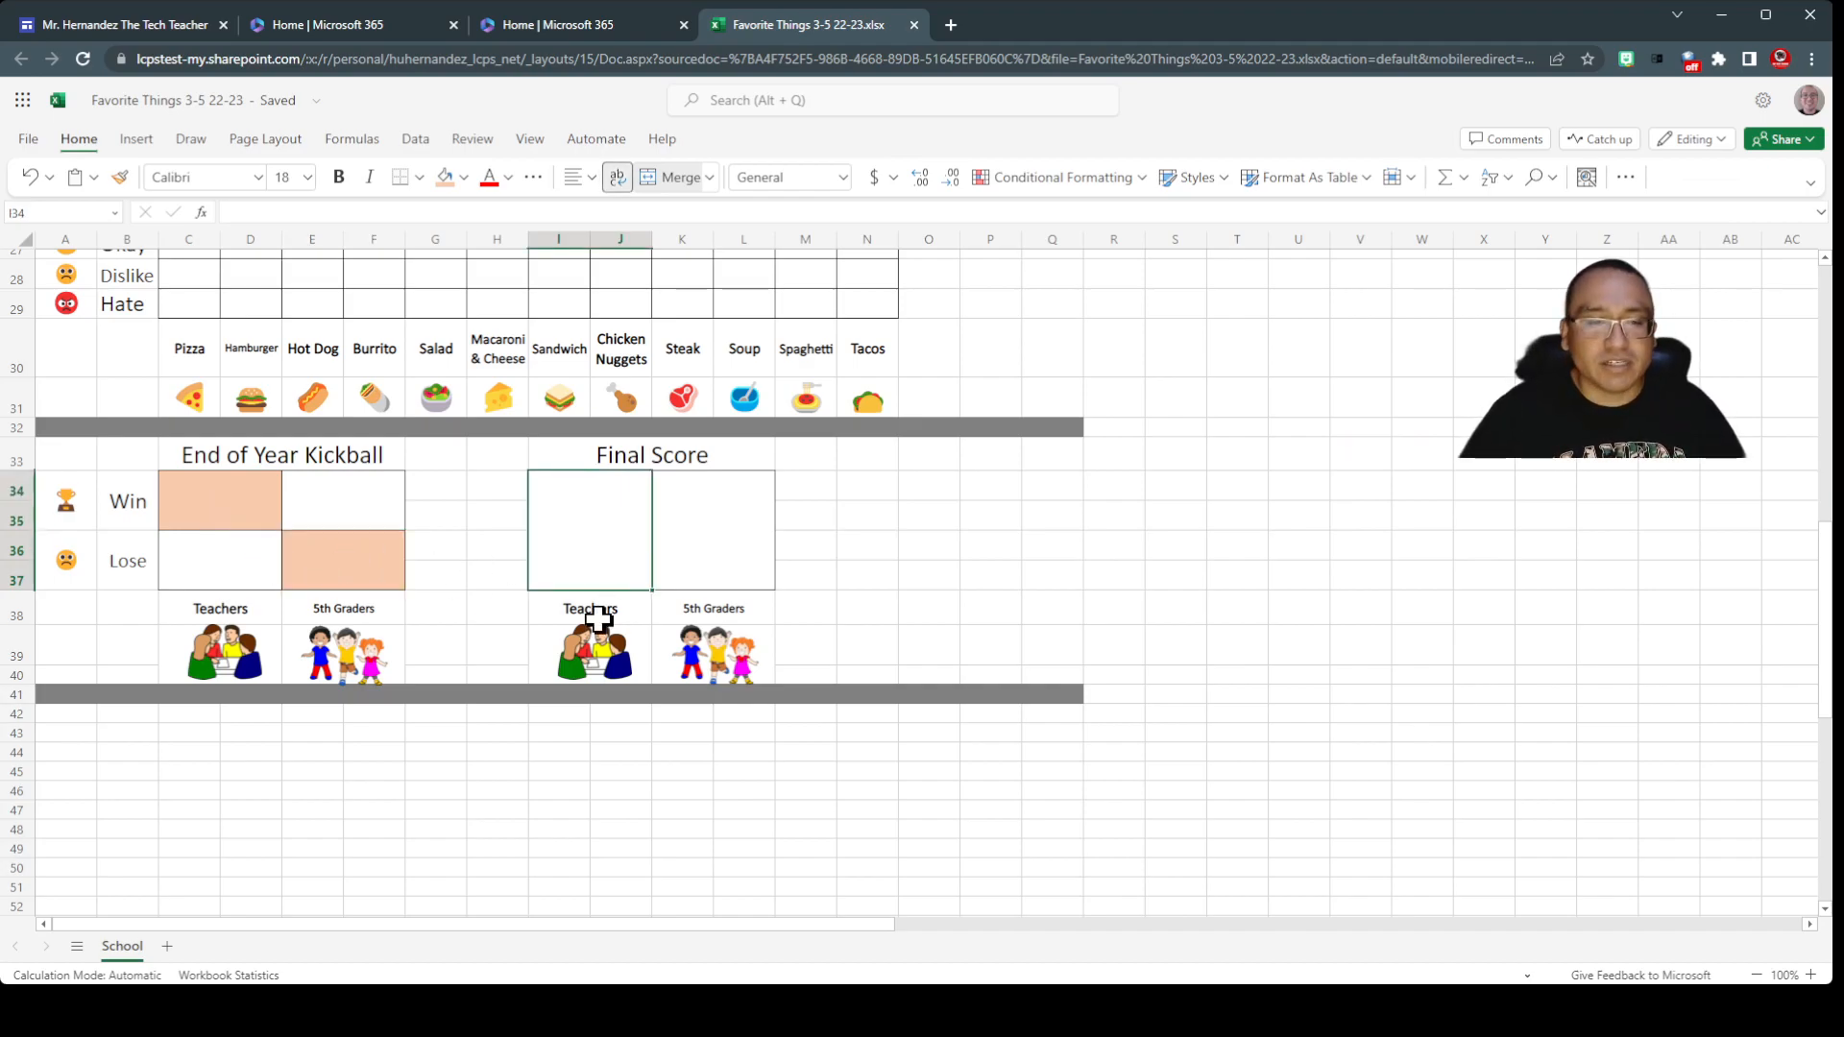
text(15)
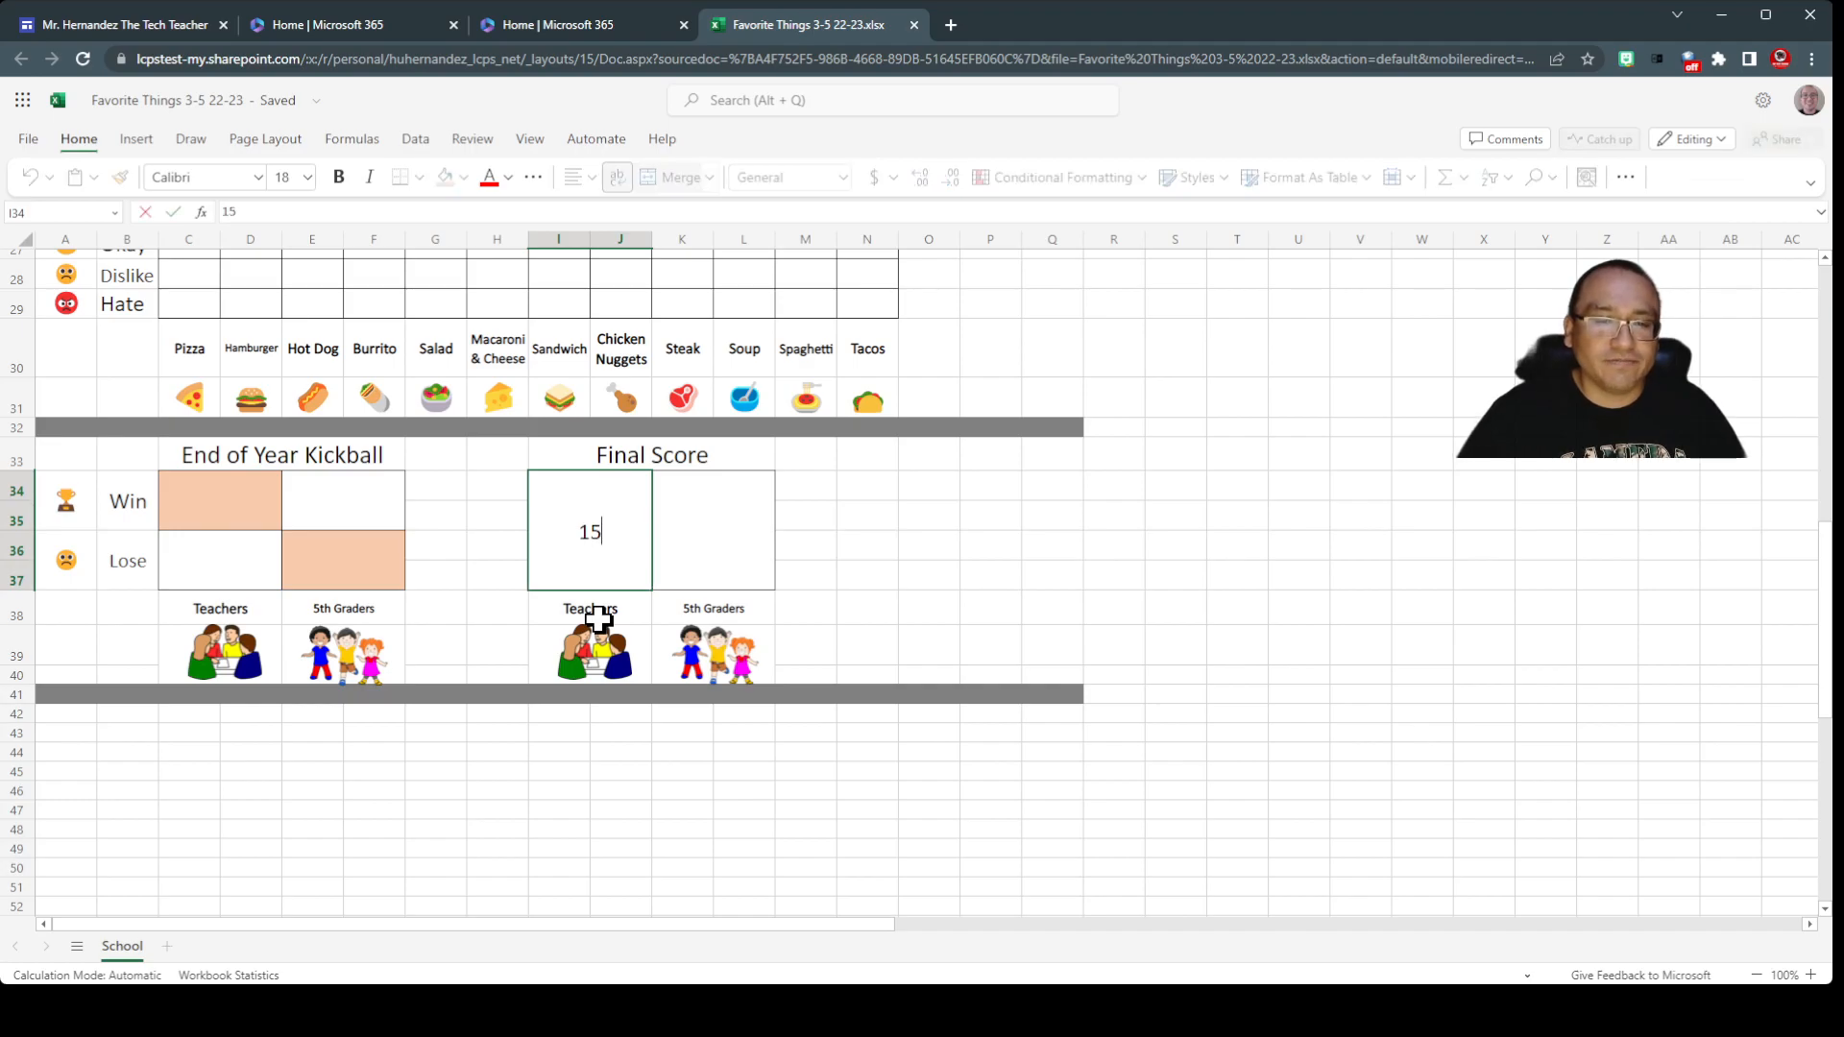
click(706, 552)
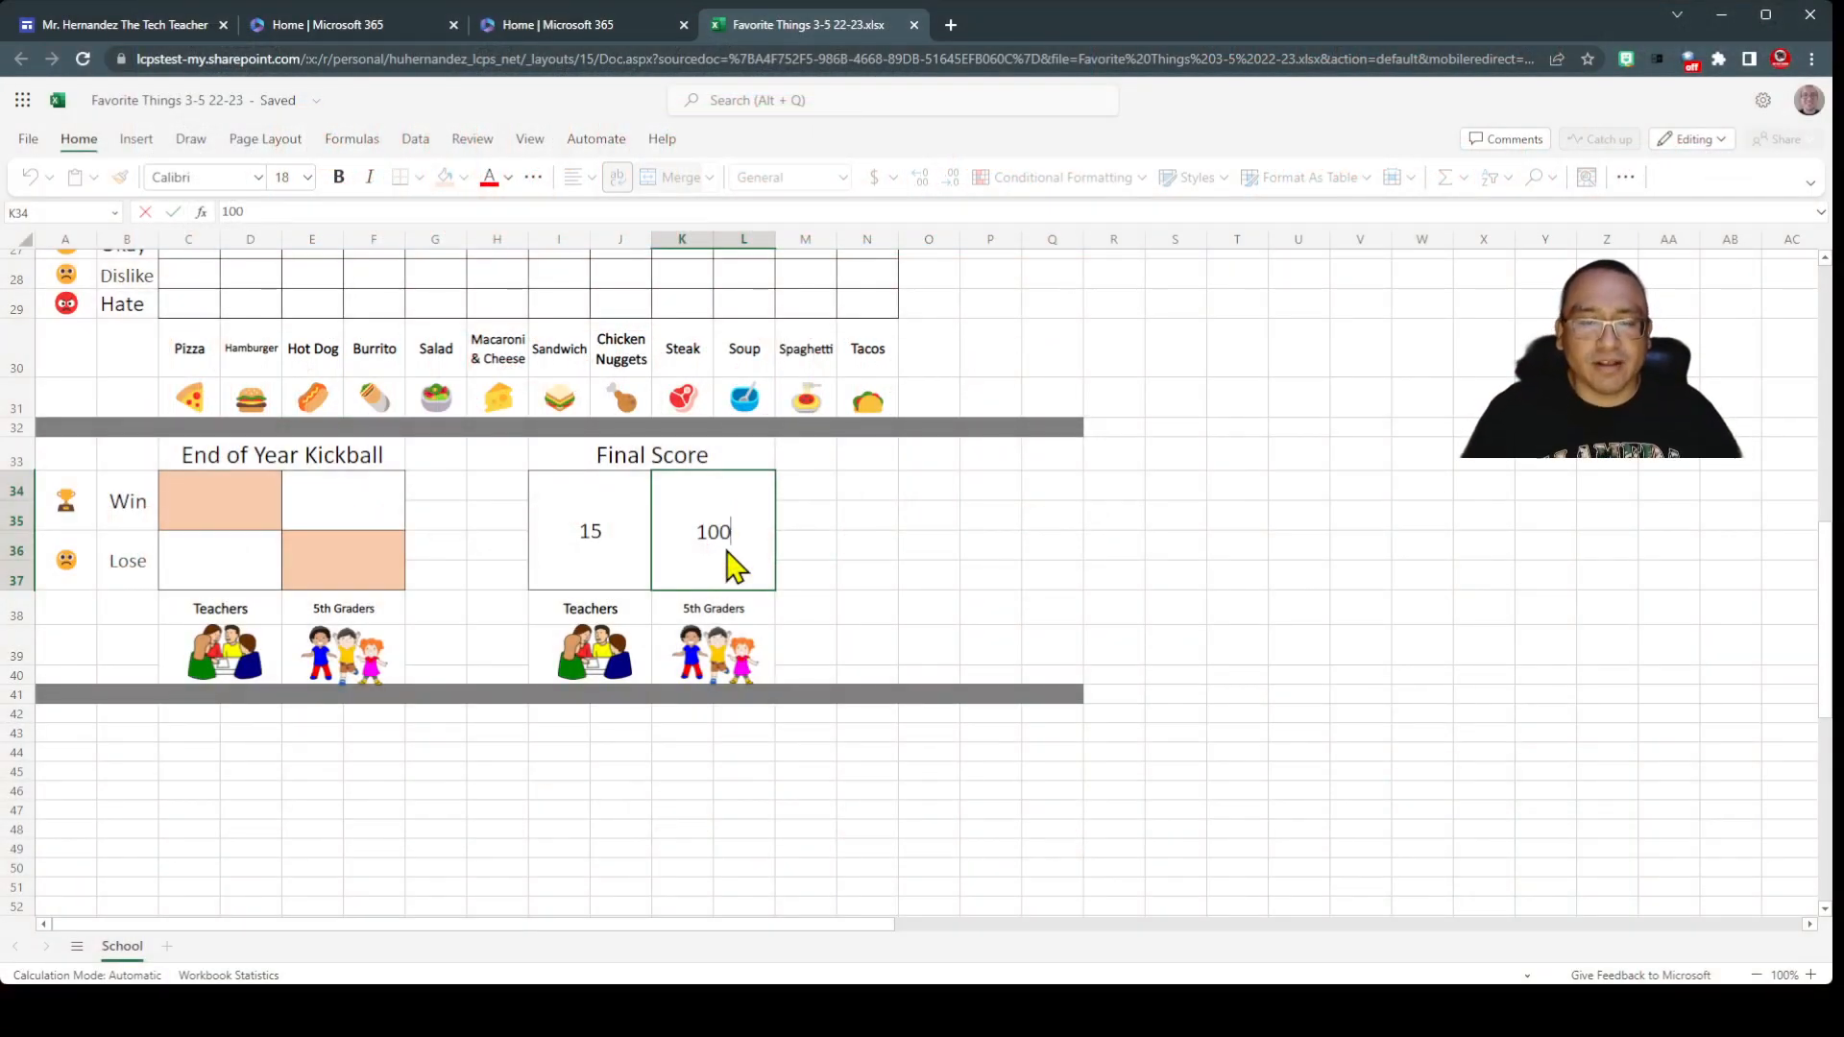
key(BackSpace)
click(818, 484)
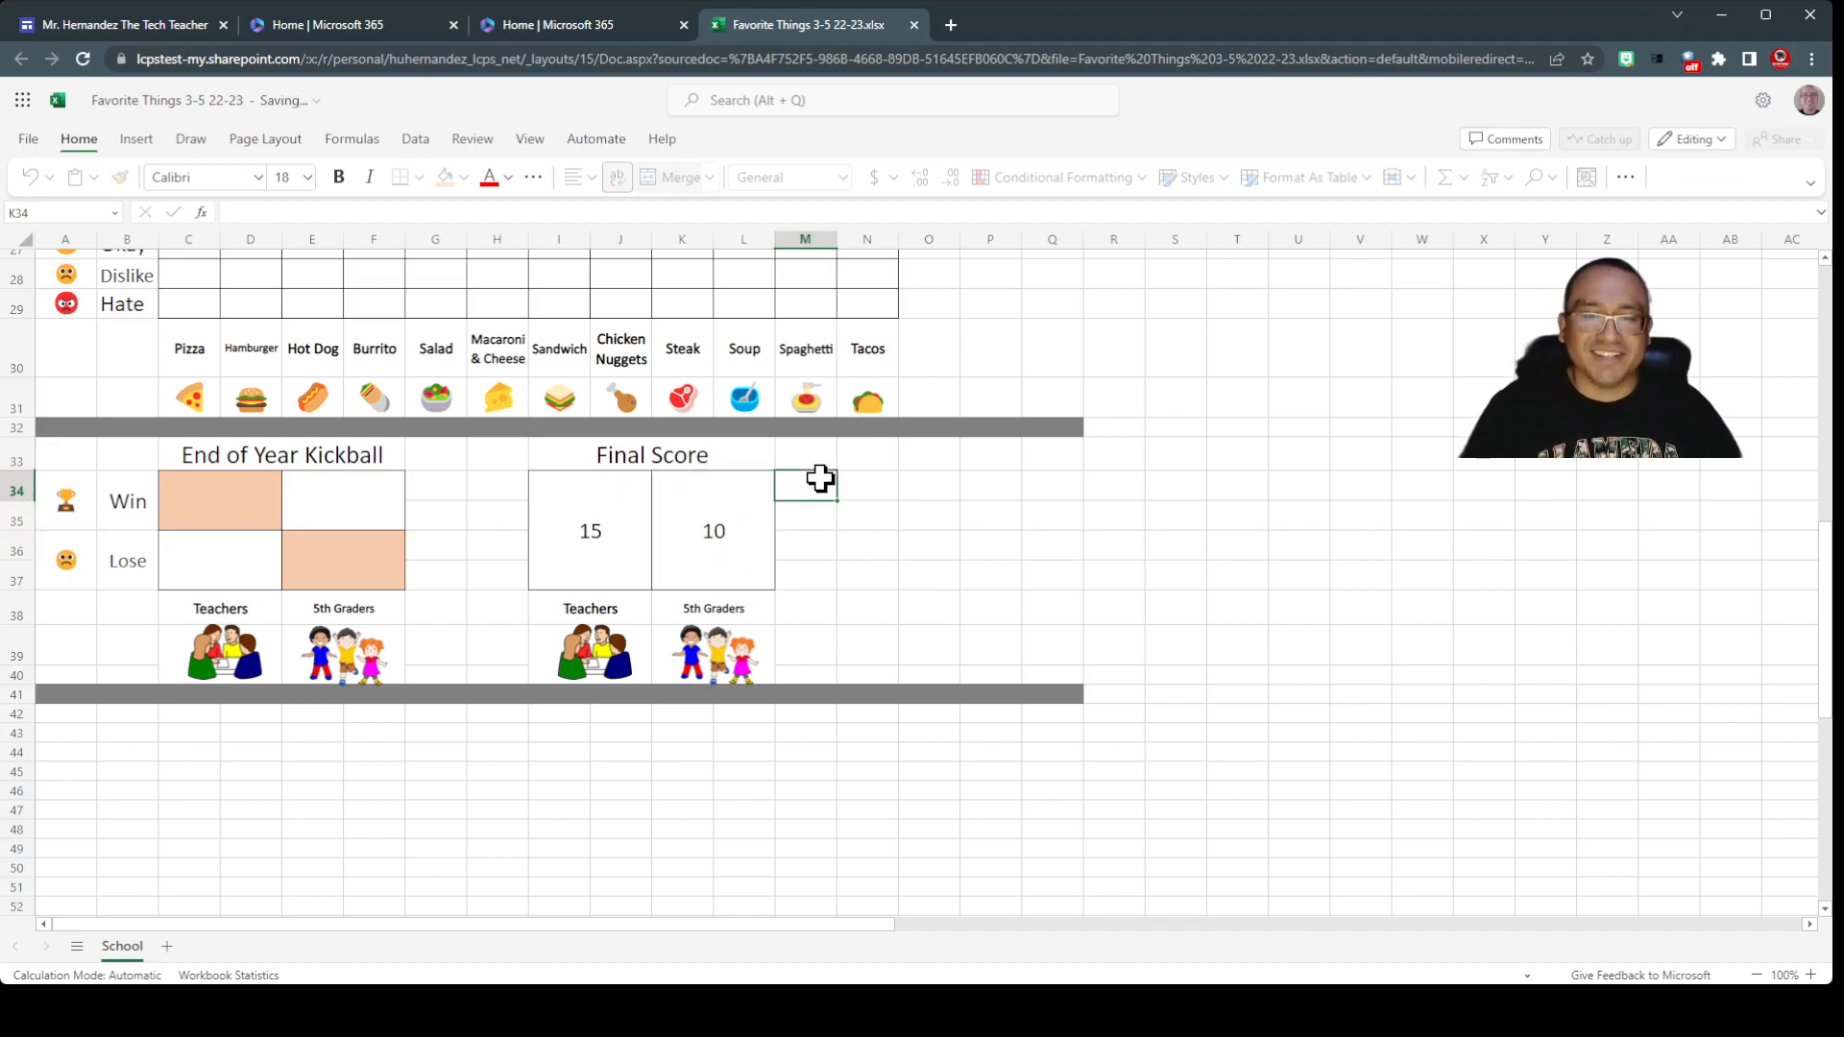
scroll(853, 585, up, 9)
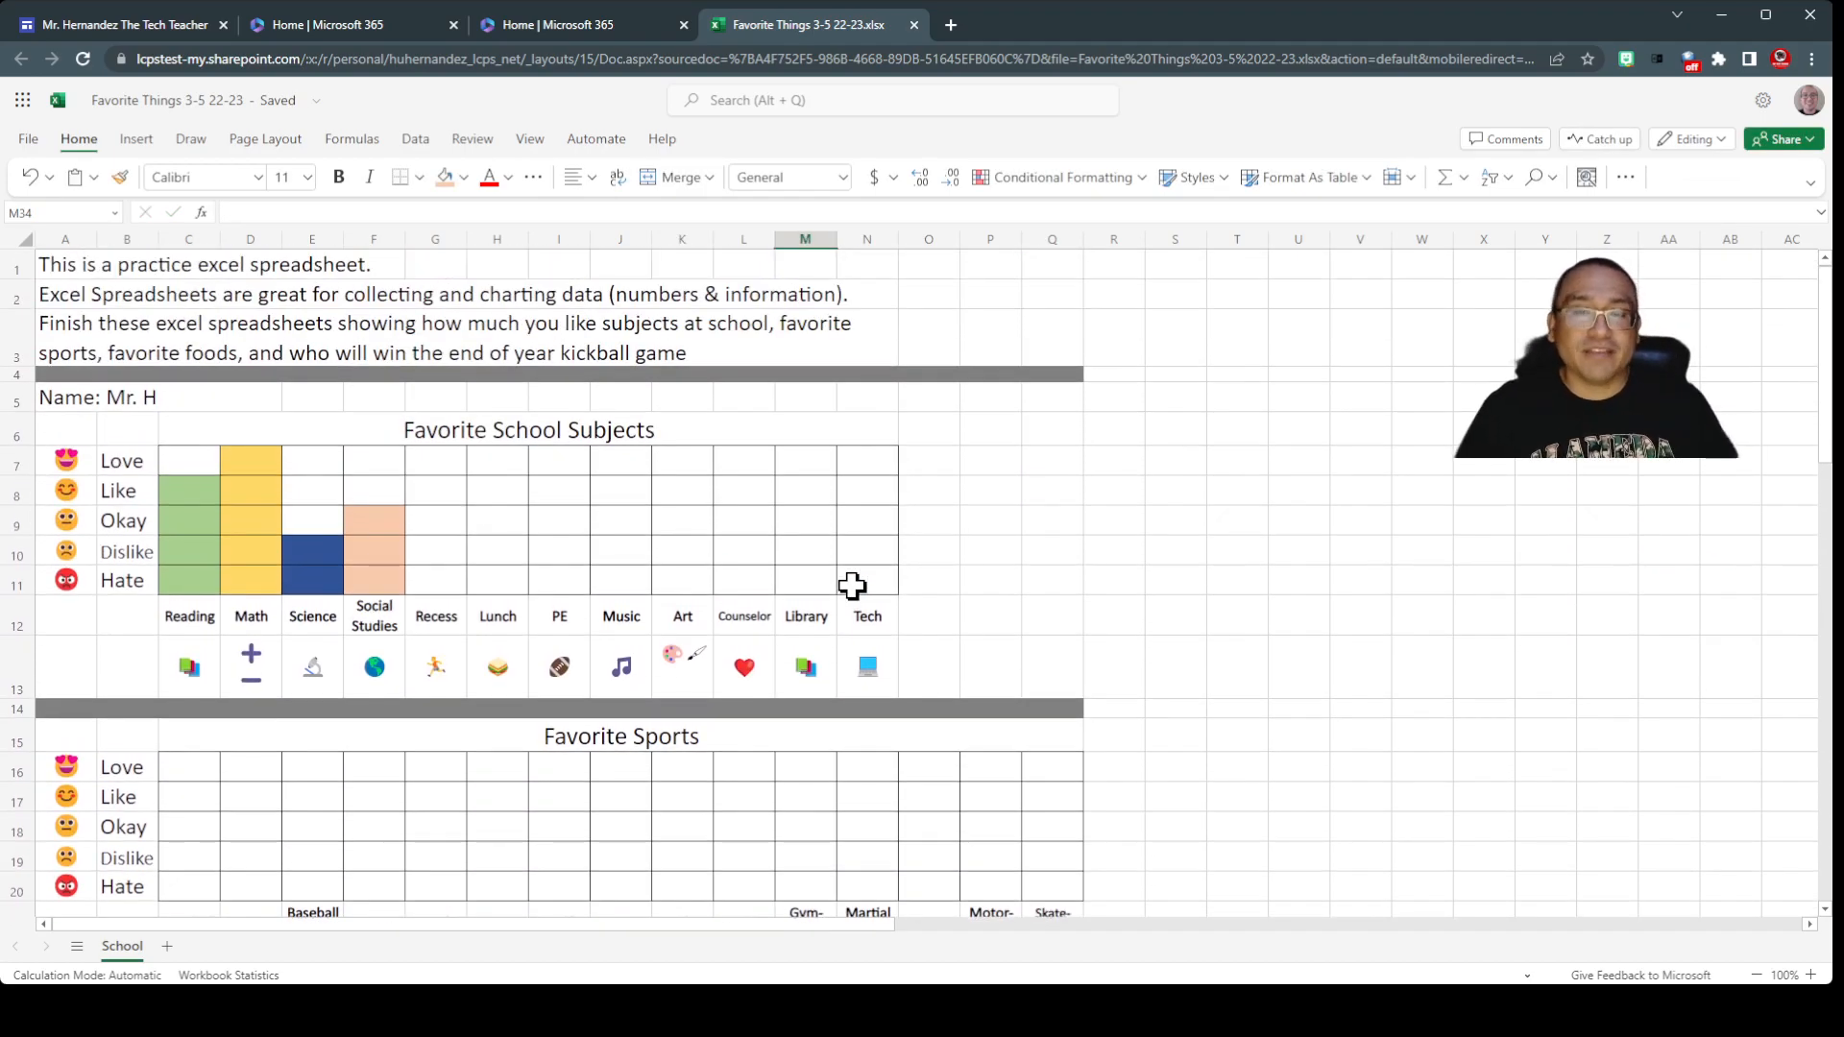